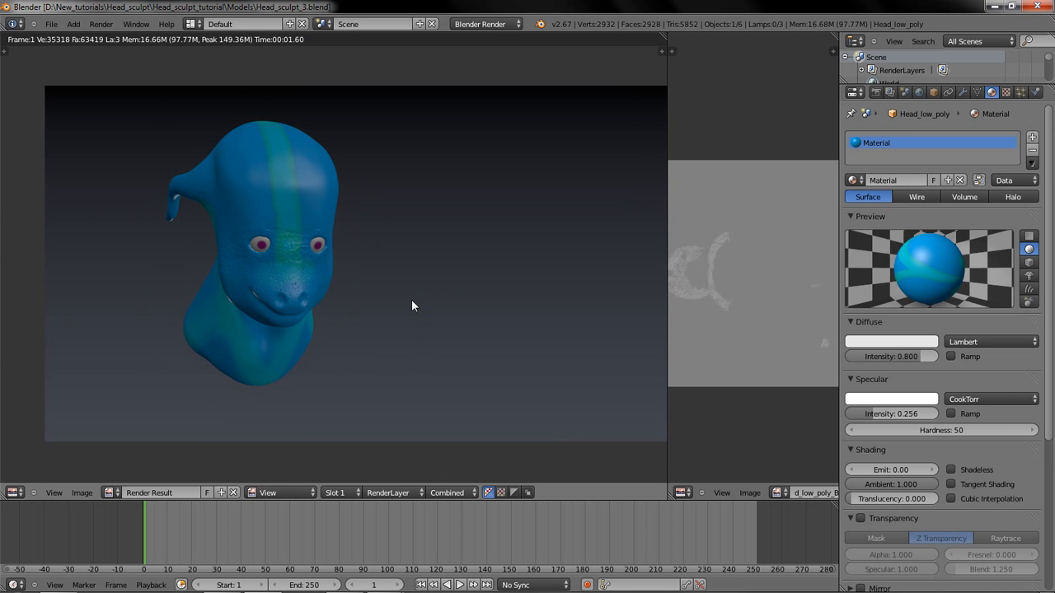
Close the render result and add a Bezier circle at the origin, scaled up about 5.2 times
key(Escape)
mouse_move(331, 277)
middle_down()
mouse_move(356, 278)
mouse_move(295, 288)
mouse_move(423, 271)
mouse_move(306, 264)
mouse_move(338, 267)
middle_up()
scroll(370, 268, up, 3)
key(KP_1)
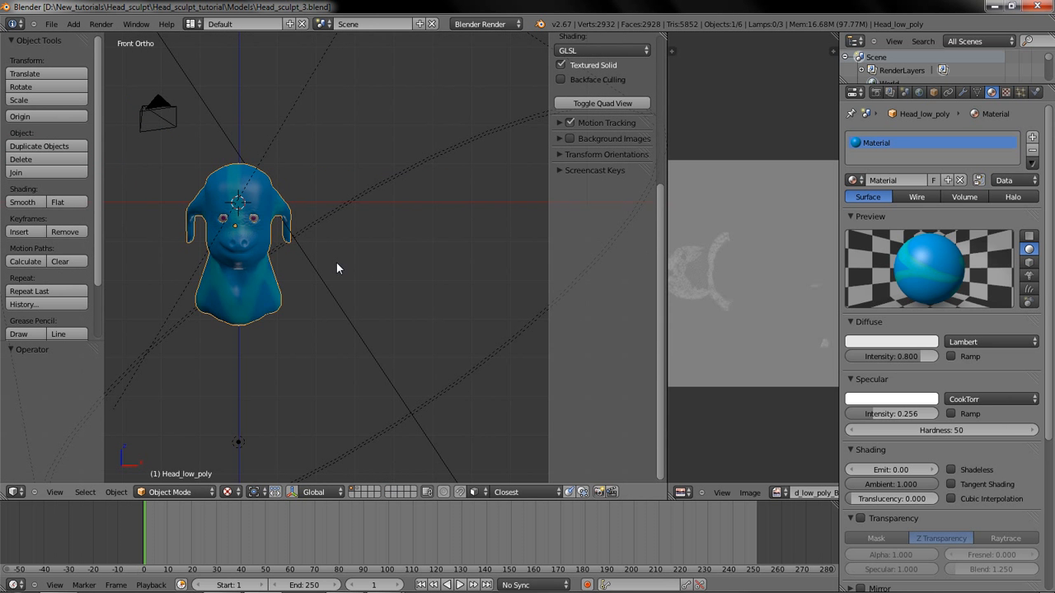
scroll(337, 263, down, 3)
key(shift+a)
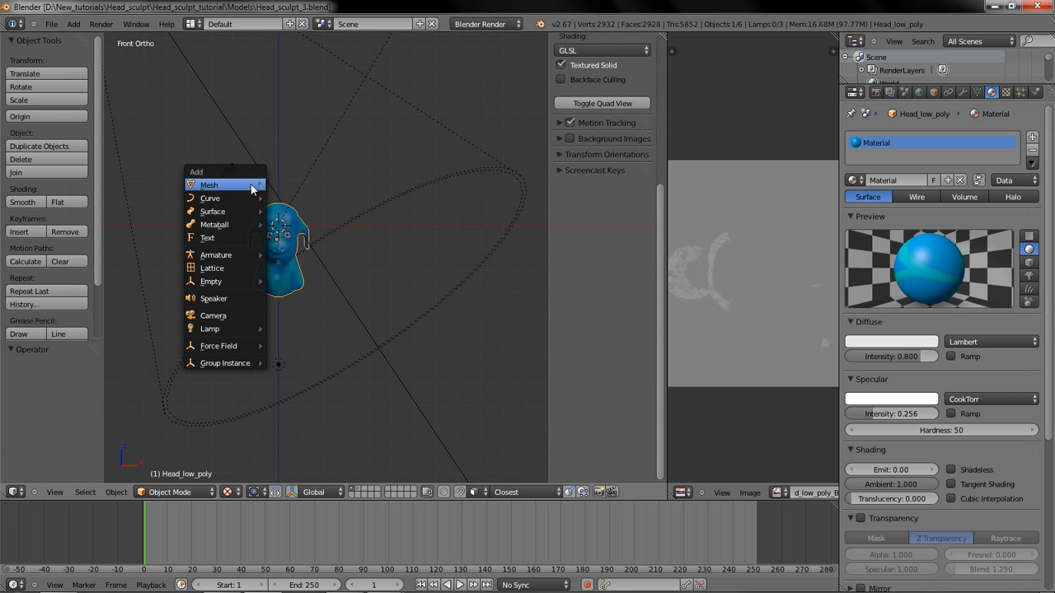
mouse_move(246, 198)
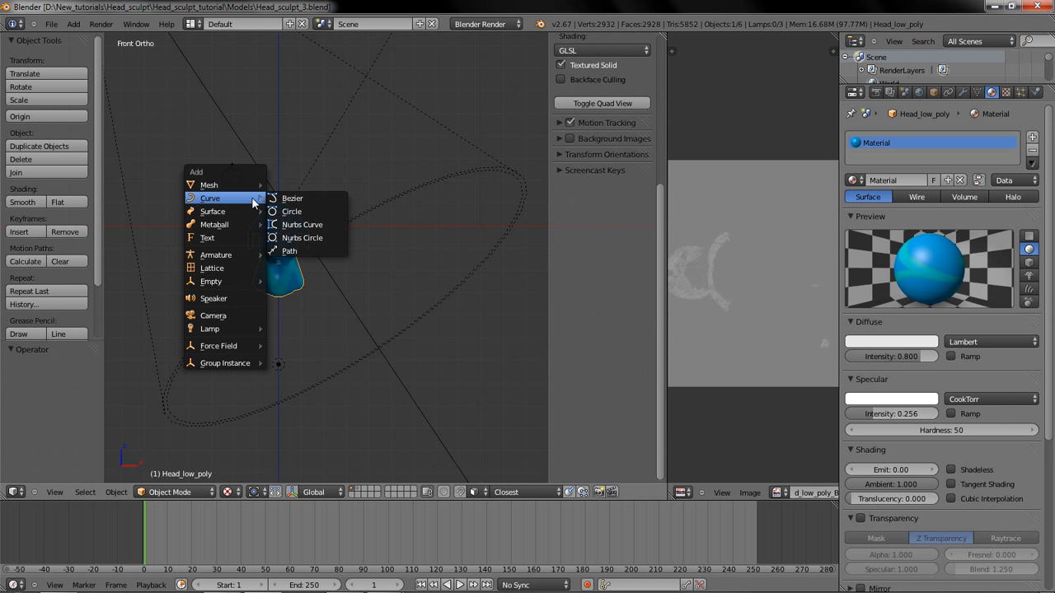
click(313, 211)
scroll(313, 213, up, 2)
key(s)
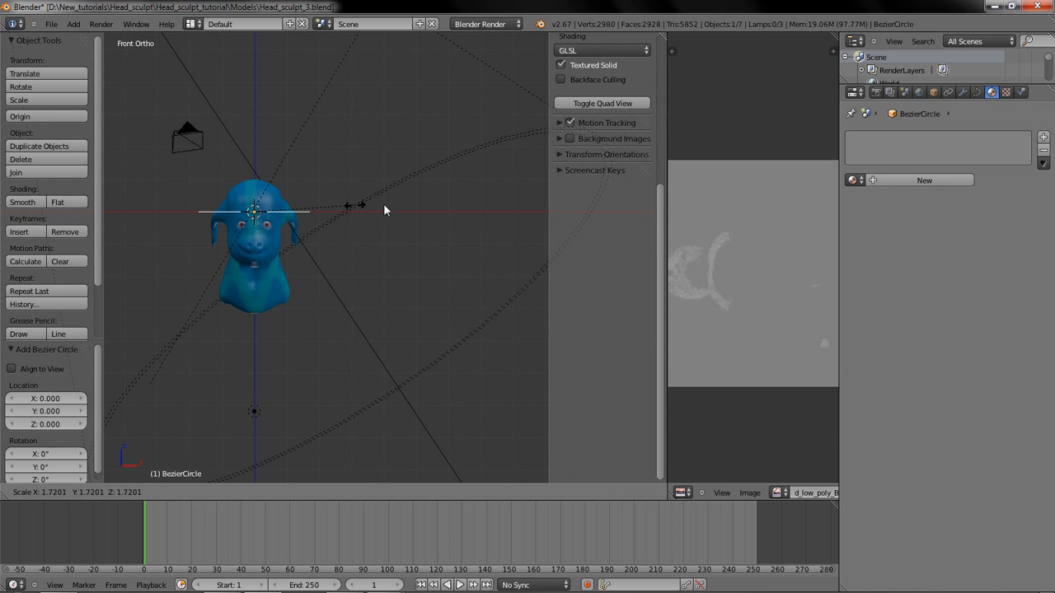
click(552, 195)
Adjust the Bezier circle's height along Z so it sits about 0.3 units above the origin, around the head
middle_drag(344, 237, 338, 273)
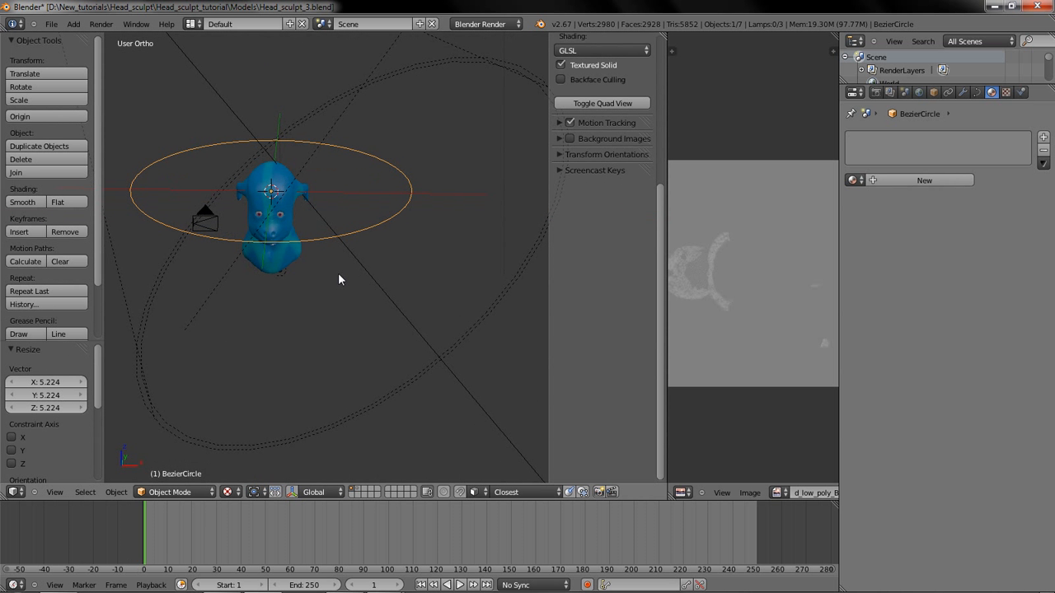
key(g)
key(z)
click(335, 210)
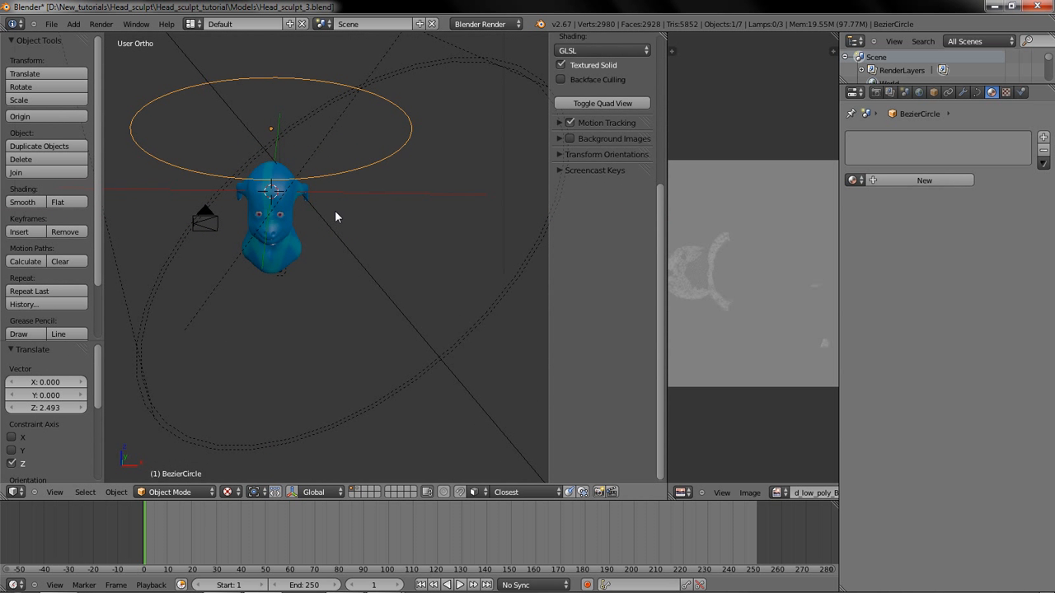
middle_drag(334, 202, 341, 173)
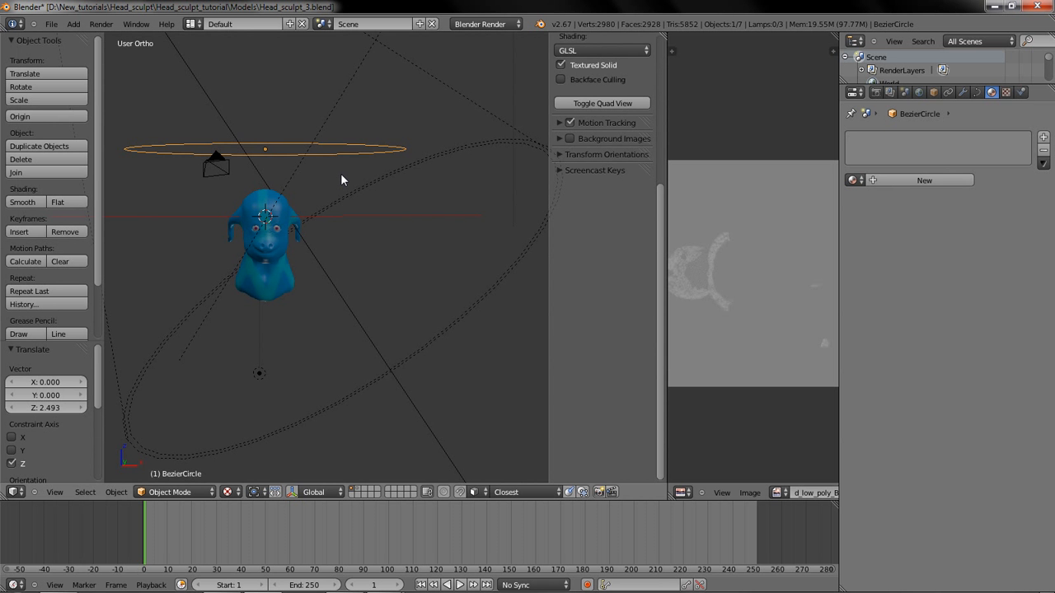
key(g)
key(z)
click(342, 237)
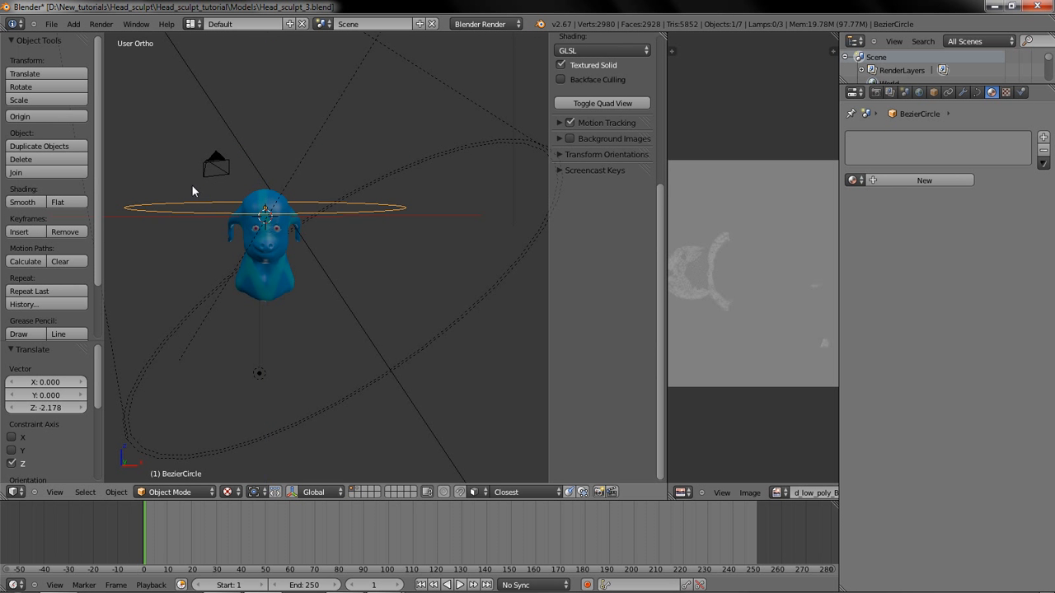
Parent the camera to the Bezier circle with the Follow Path option
right_click(216, 164)
middle_drag(212, 192, 192, 200)
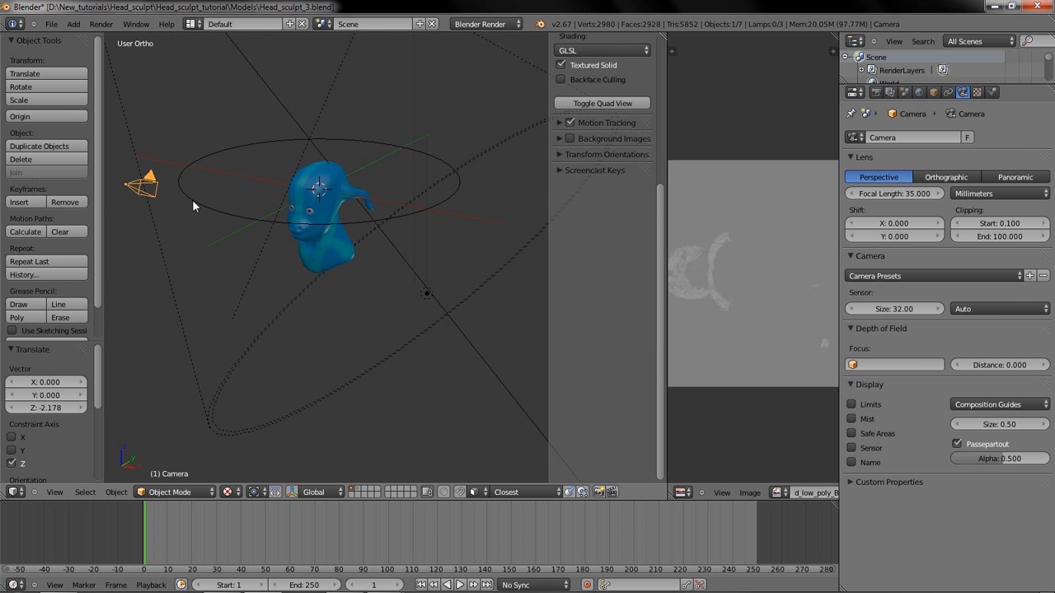
shift+right_click(192, 200)
key(ctrl+p)
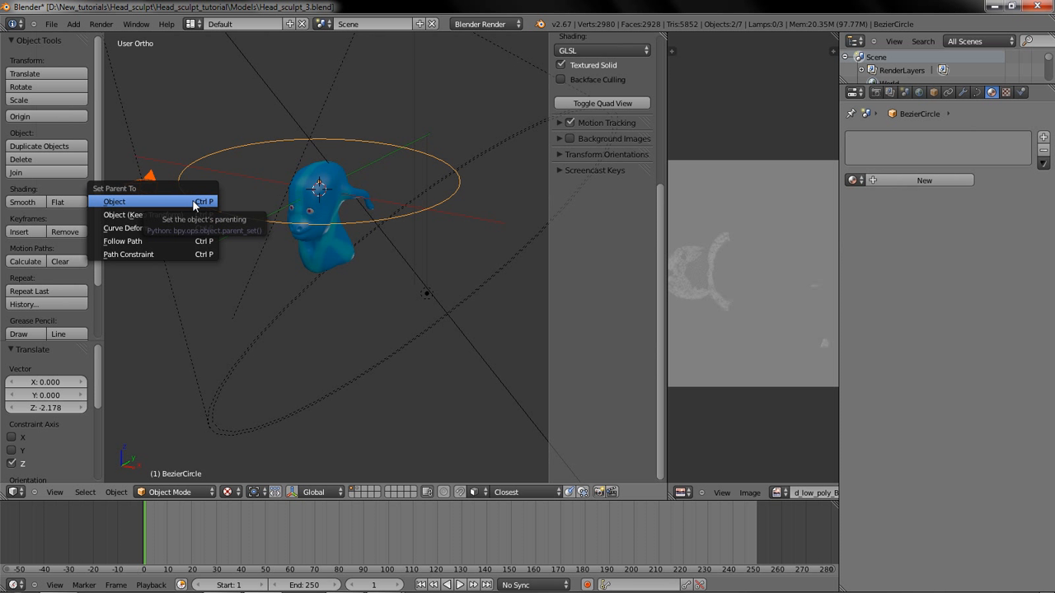
click(182, 241)
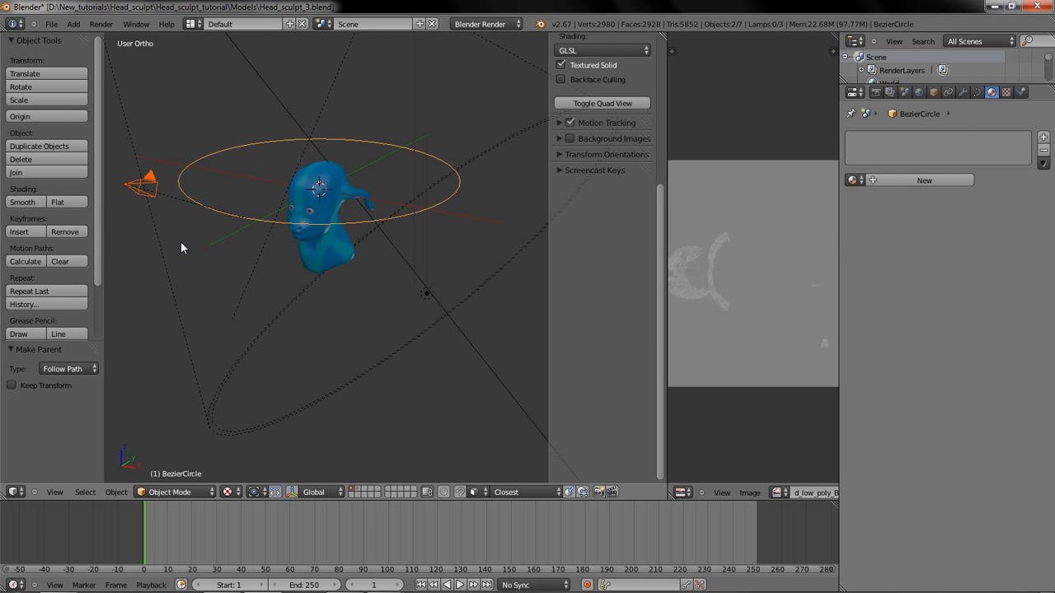
Play the animation through the camera view to check the camera's orbit around the head, and stop playback
key(alt+a)
key(KP_0)
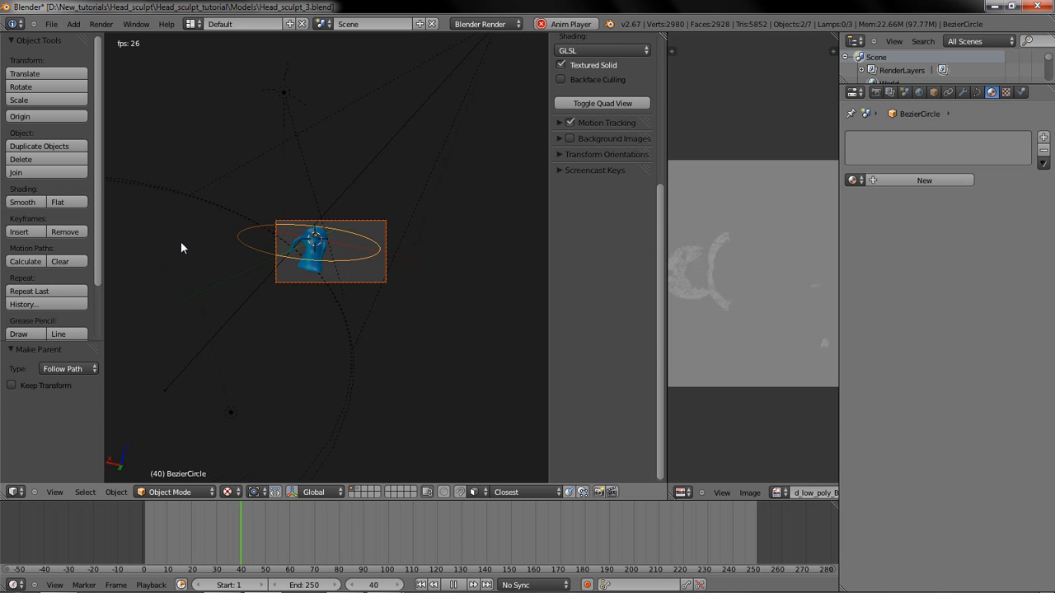
key(Home)
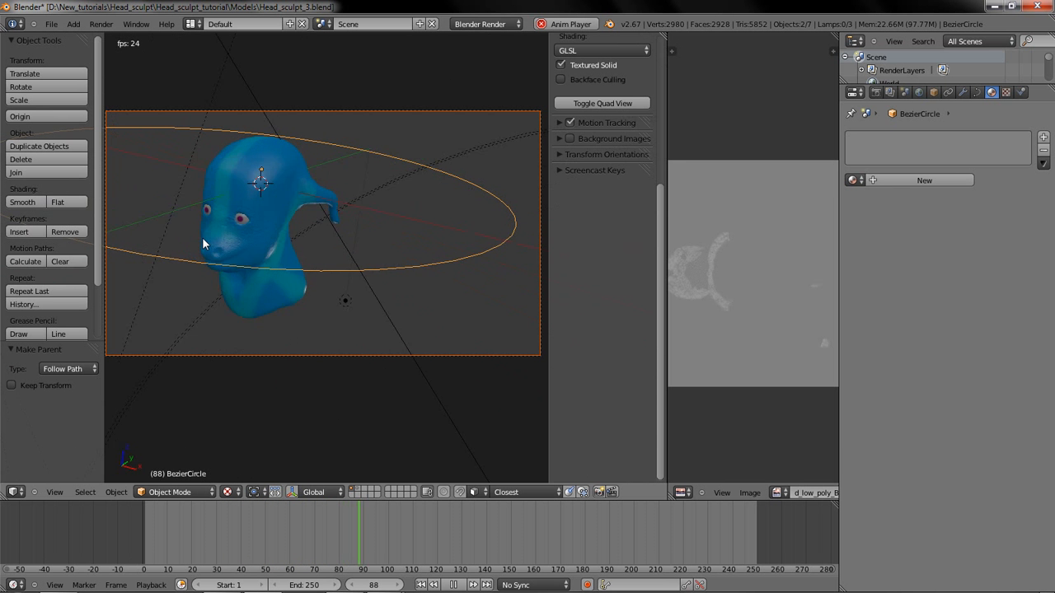
key(Escape)
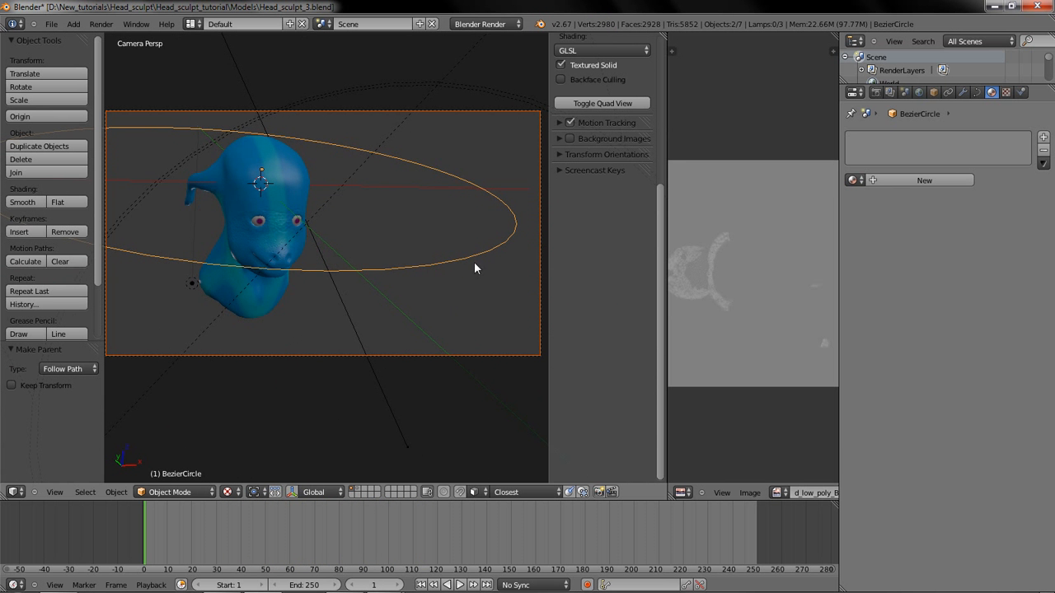
scroll(326, 272, down, 1)
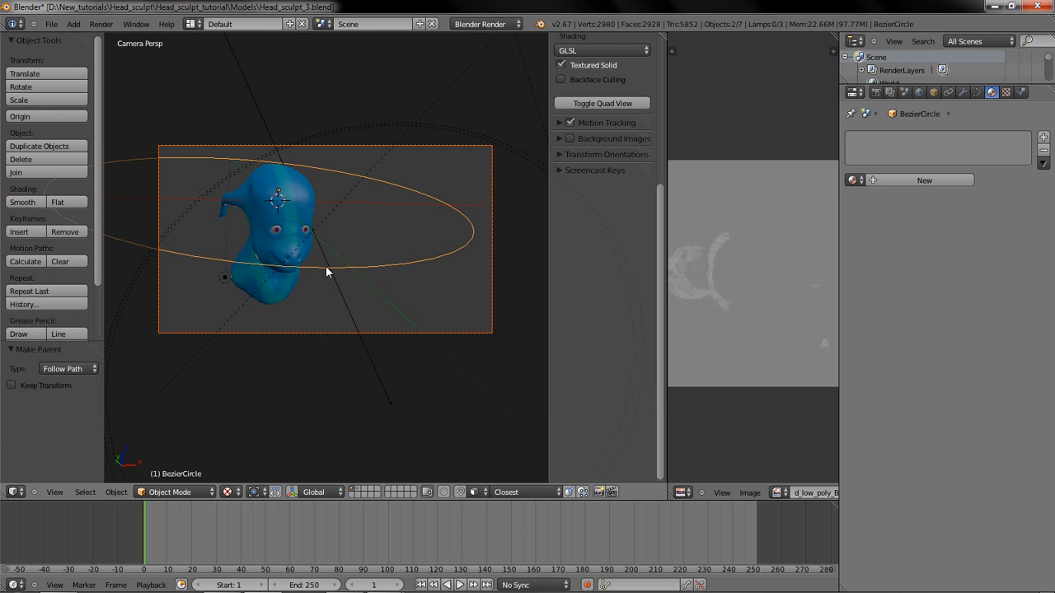
right_click(460, 331)
middle_drag(461, 330, 359, 330)
scroll(359, 330, down, 2)
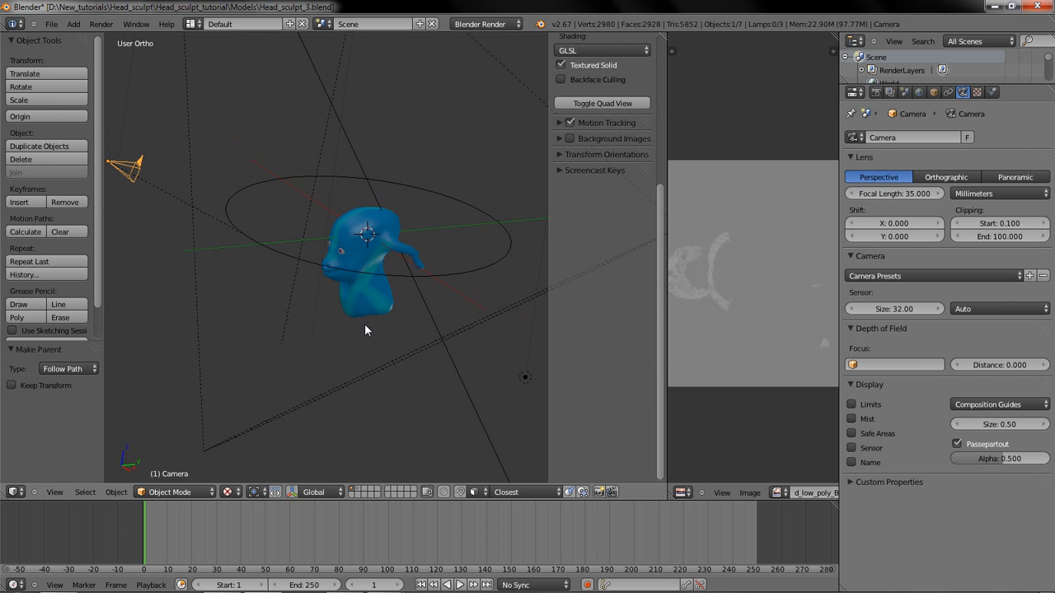
key(shift+a)
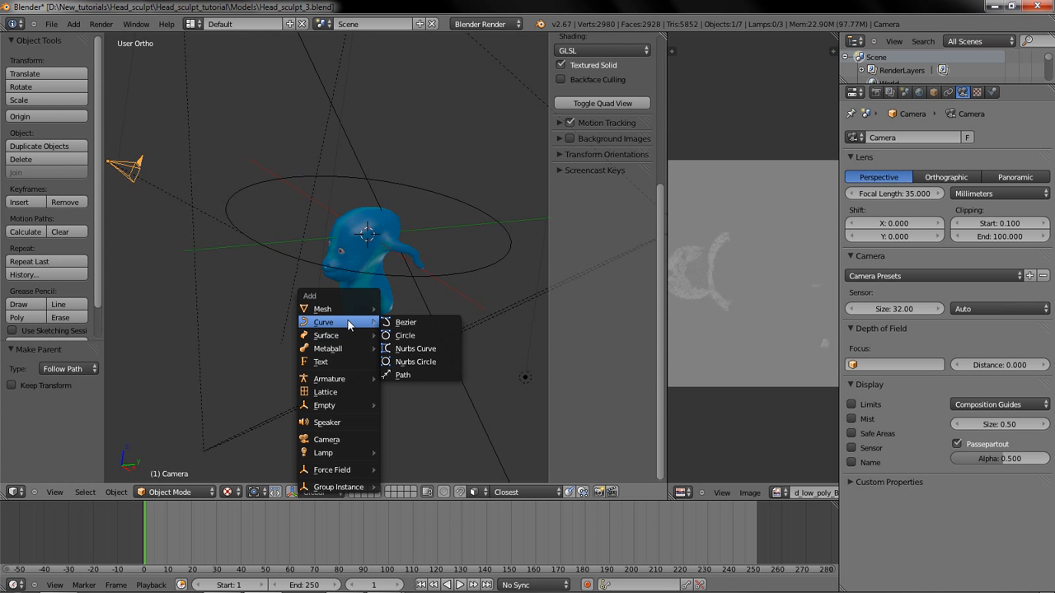
Select the head and merge the neighbouring image editor area into the 3D view to widen it
scroll(342, 288, up, 2)
shift+middle_drag(395, 343, 666, 64)
right_click(372, 255)
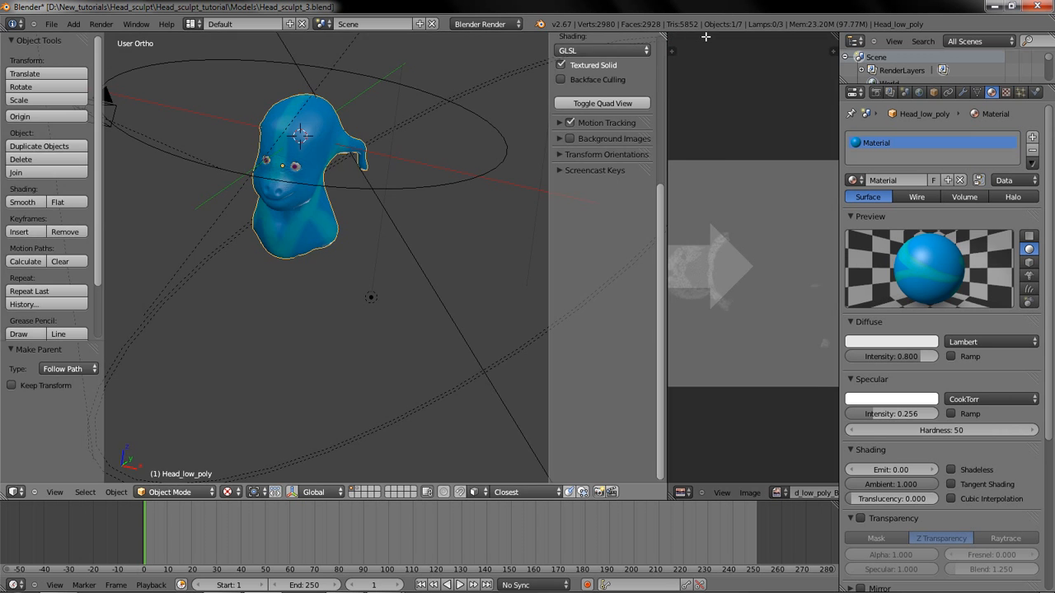
drag(706, 37, 706, 37)
scroll(308, 147, up, 3)
shift+middle_drag(319, 134, 372, 293)
Start the screencast keys display in the 3D view
click(763, 170)
click(773, 188)
click(769, 169)
scroll(296, 316, up, 1)
scroll(296, 315, down, 2)
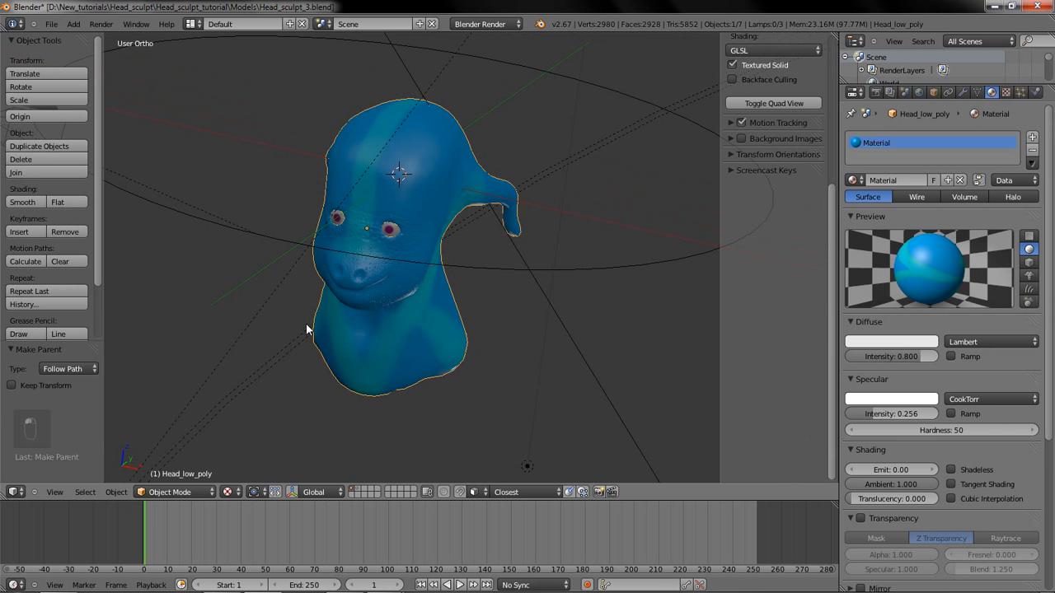
Add a mesh circle at the origin with 16 vertices
key(shift+a)
mouse_move(298, 314)
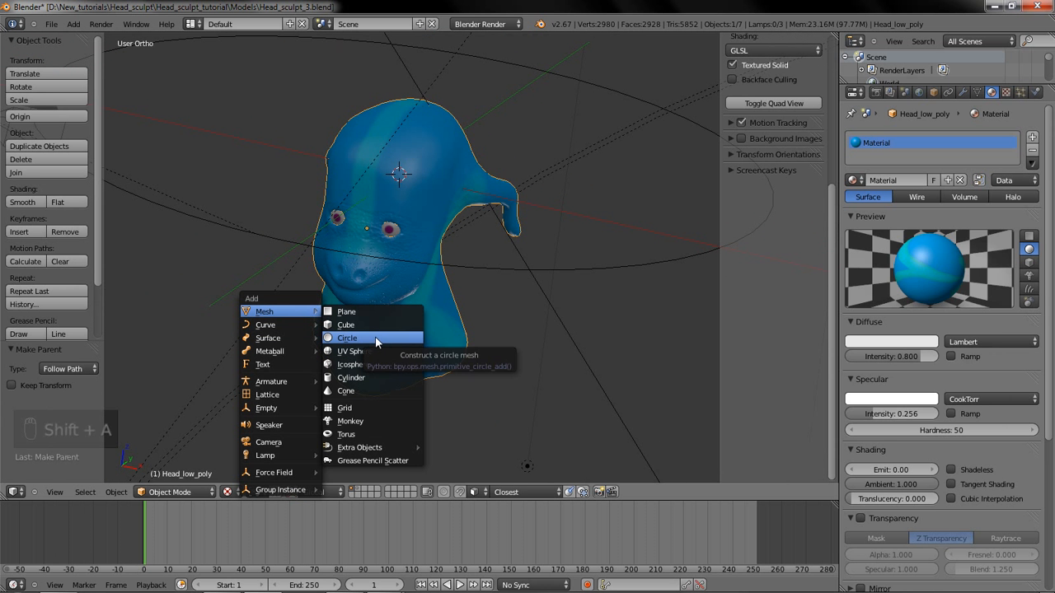
click(376, 338)
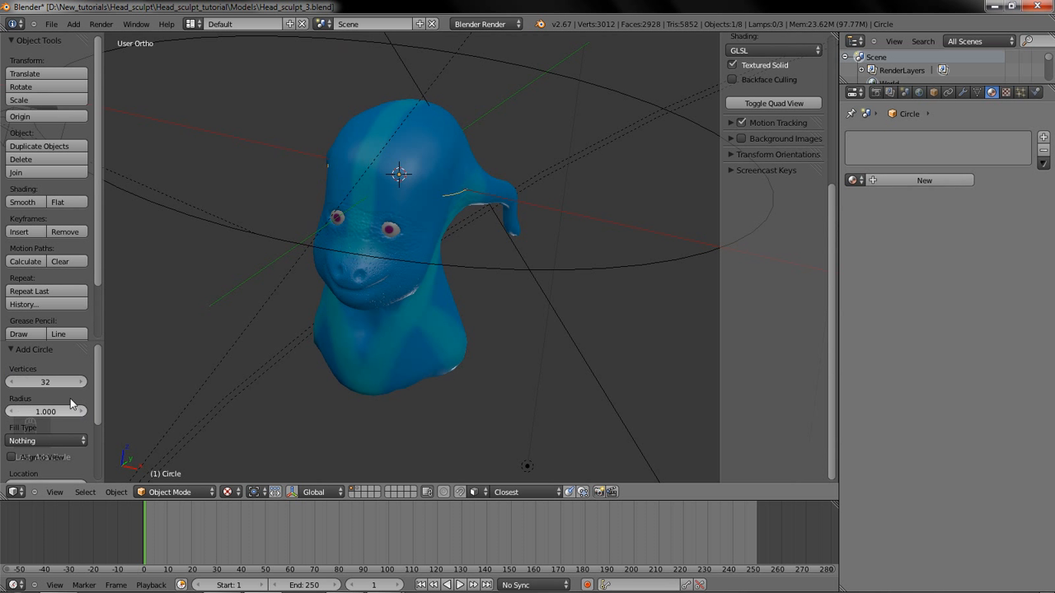
click(51, 384)
text(16)
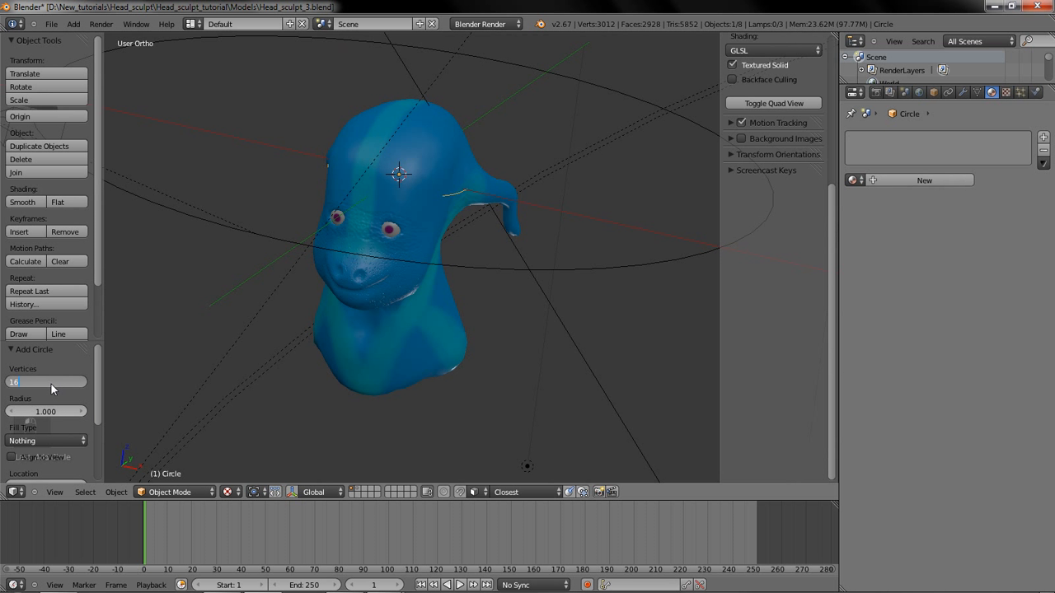
key(Return)
In wireframe front view, move the circle about 3.1 units down along Z to the bottom of the bust
key(KP_1)
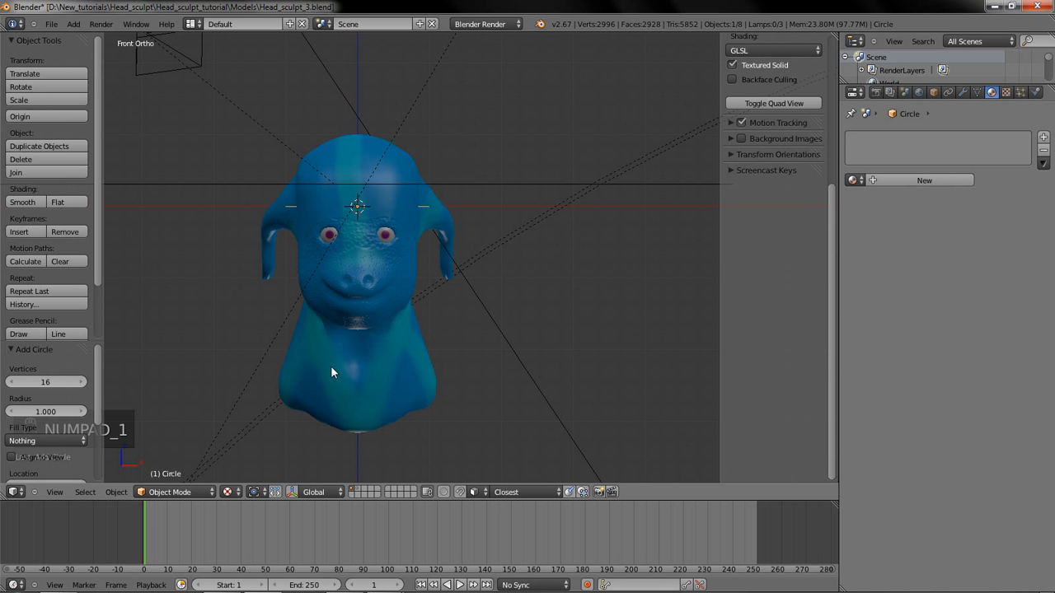
key(z)
scroll(332, 367, up, 2)
shift+drag(331, 368, 414, 256)
scroll(413, 212, down, 2)
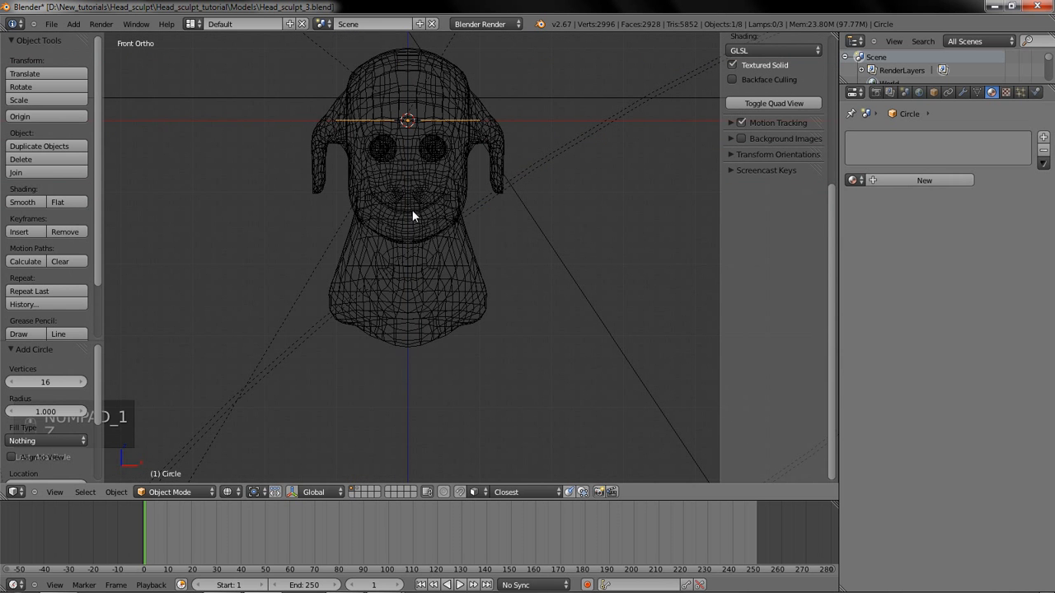
key(g)
key(z)
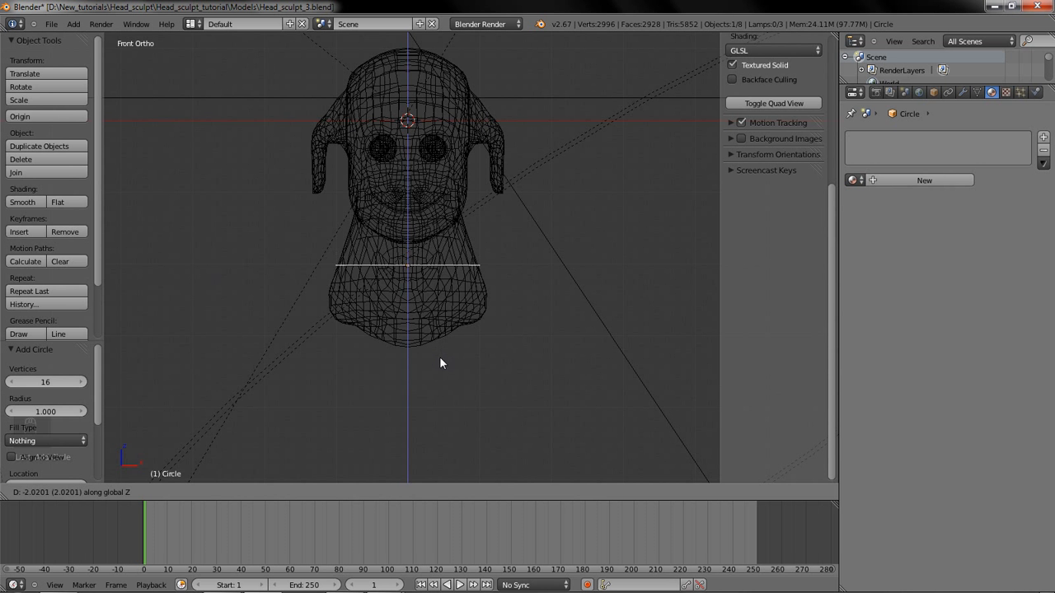
click(466, 434)
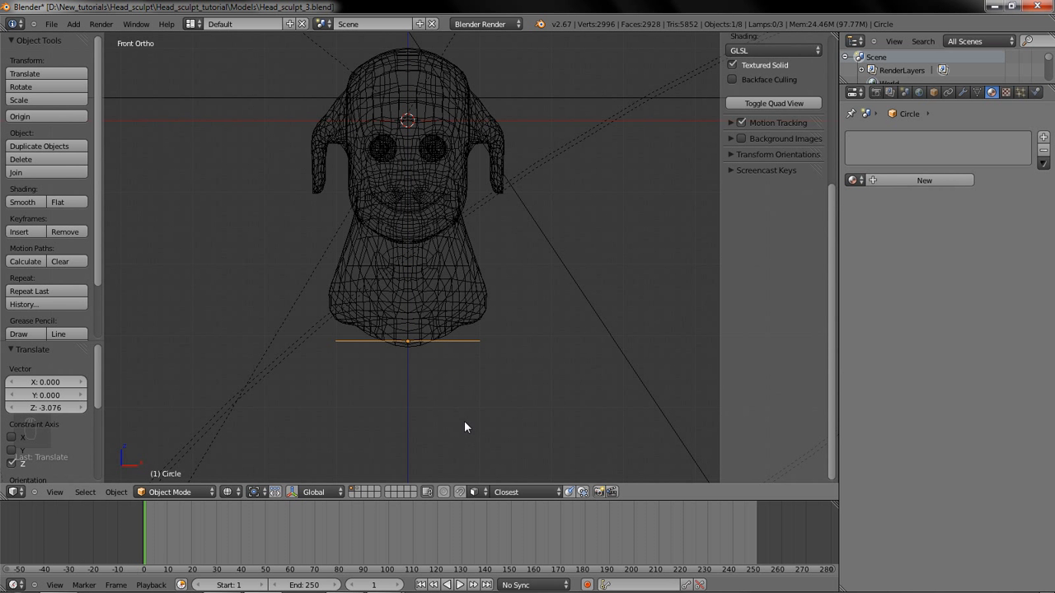
Extrude the circle about 1.7 units downward and lower the new ring about 0.7 units further along Z
key(Tab)
key(e)
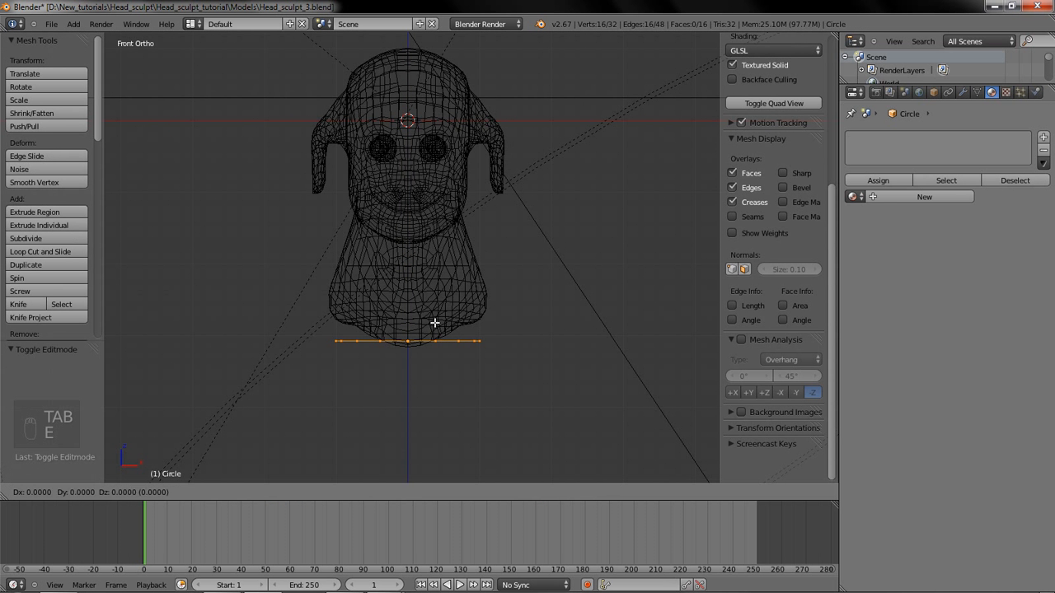
click(445, 447)
scroll(446, 399, down, 2)
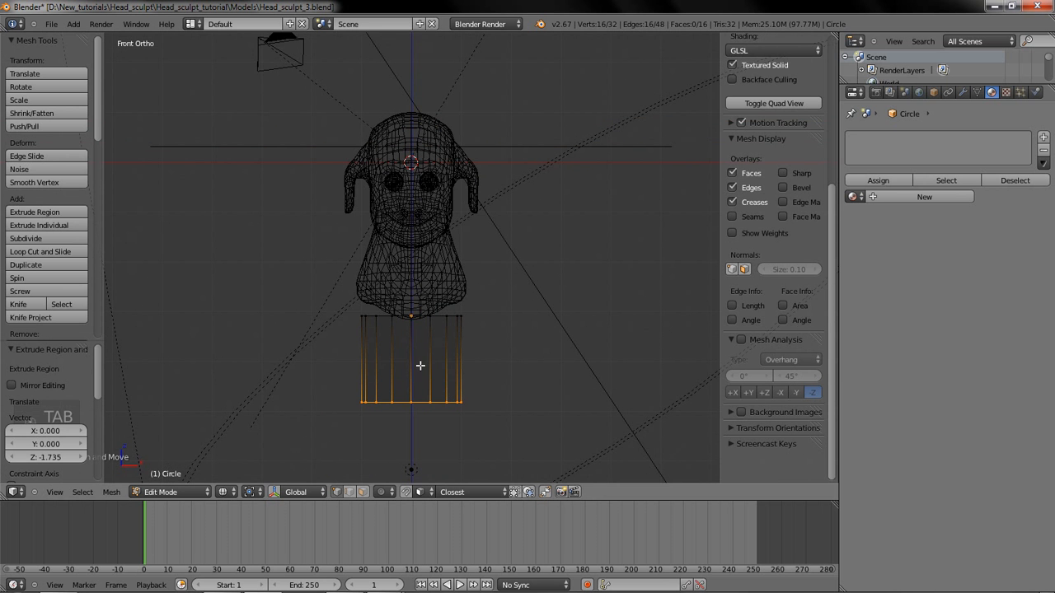
key(g)
key(z)
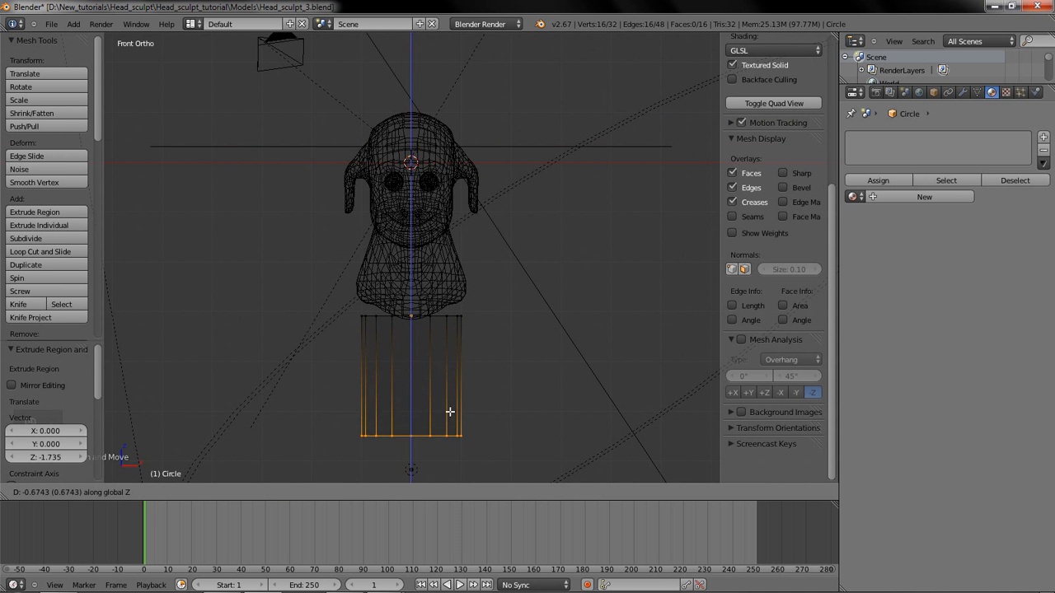
click(453, 412)
Switch back to solid shading in Object Mode and delete the extruded circle beneath the head
key(z)
key(Tab)
middle_drag(459, 383, 424, 424)
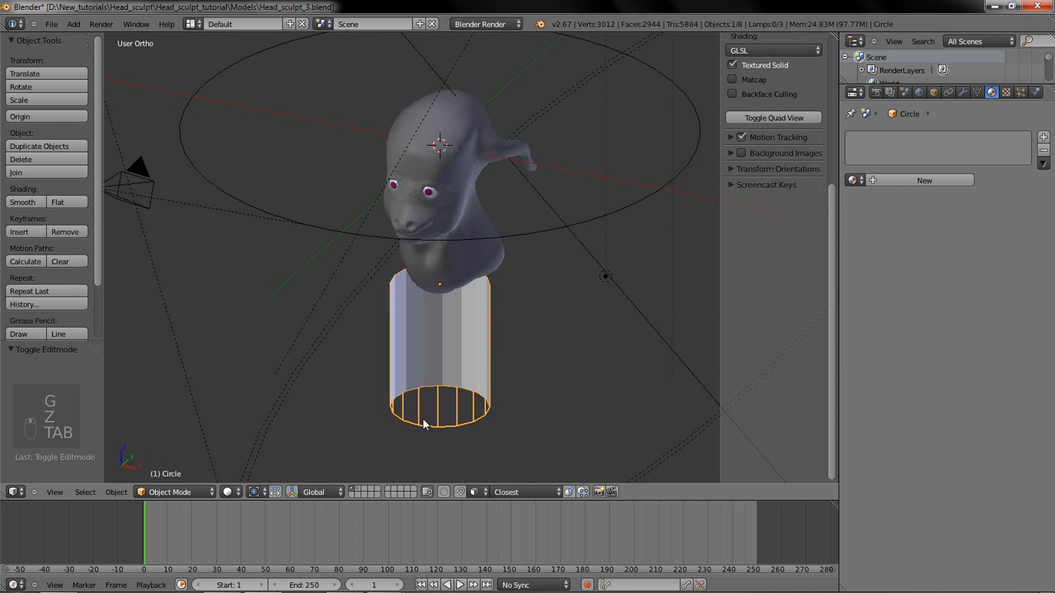
key(x)
click(430, 417)
Add a mesh cylinder at the origin and set its cap fill type to Triangle Fan
key(shift+a)
mouse_move(431, 412)
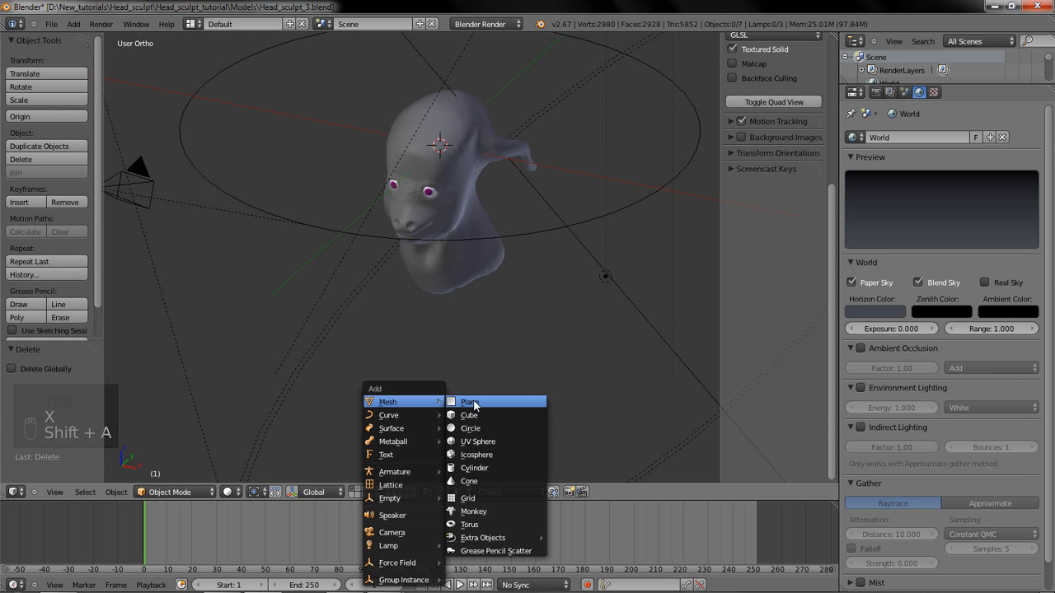
click(478, 468)
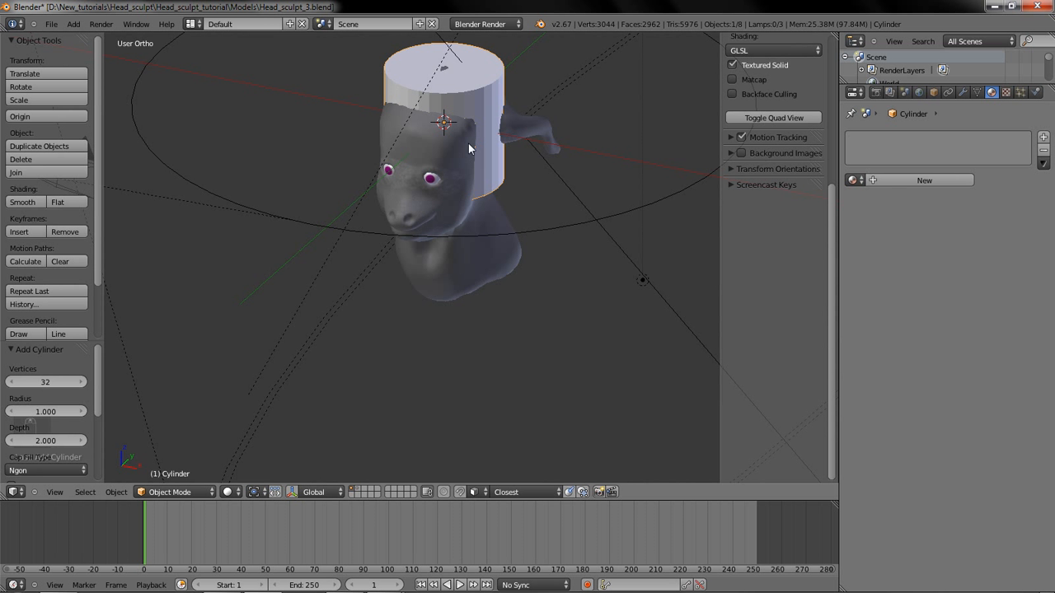
scroll(53, 383, down, 5)
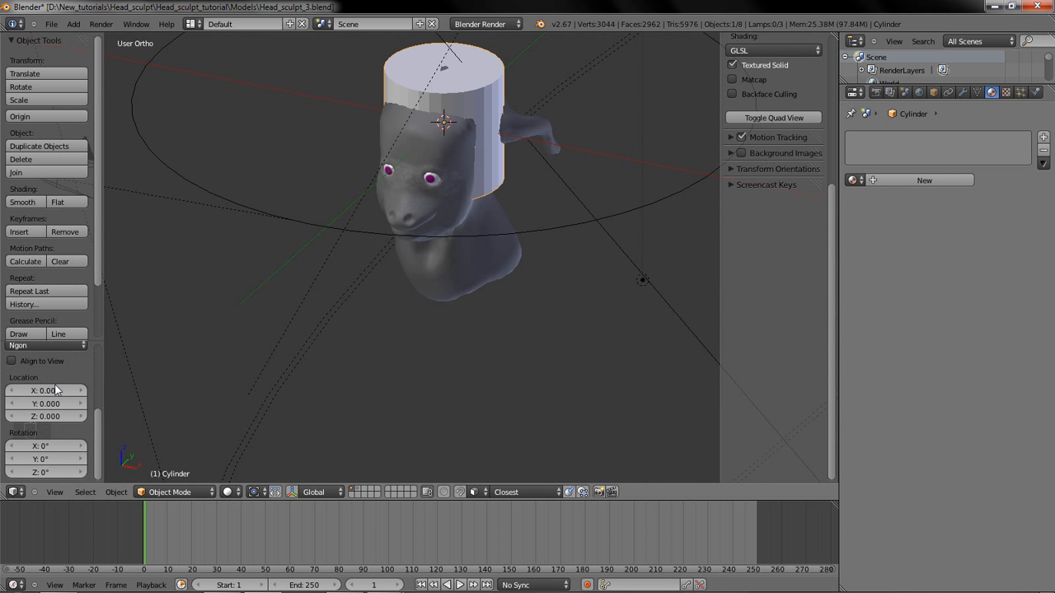
click(49, 346)
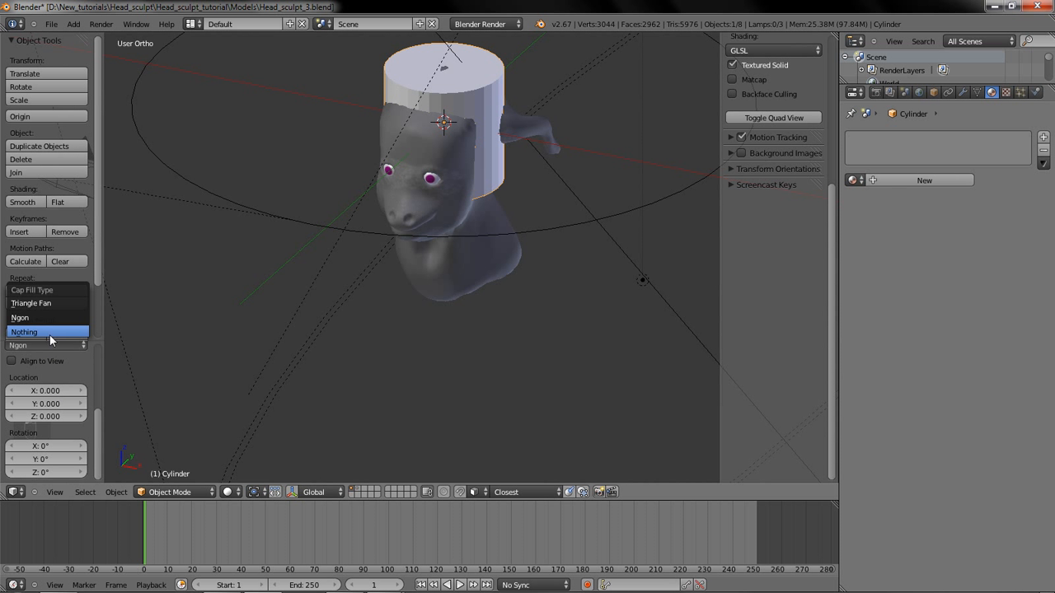
click(52, 305)
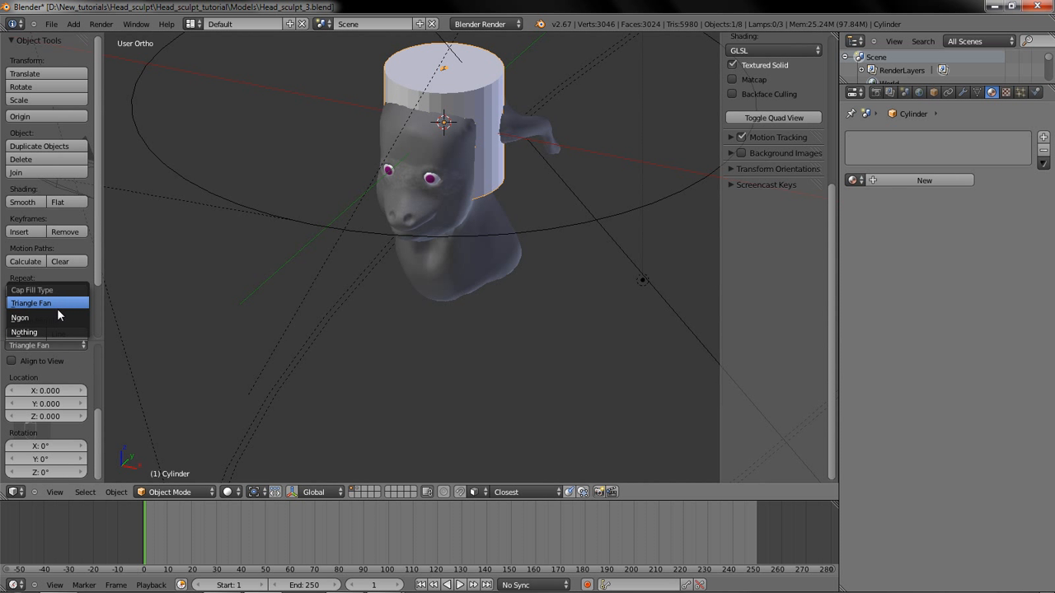
Keep the cylinder's Triangle Fan caps and move it about 3.9 units down along Z beneath the bust
click(57, 307)
scroll(68, 383, up, 5)
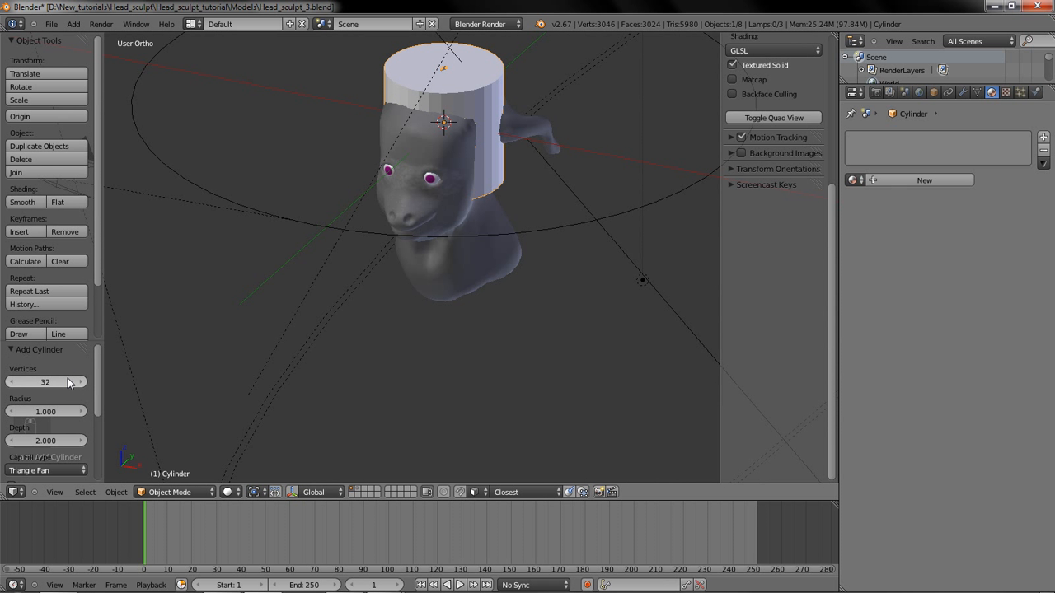
key(g)
key(z)
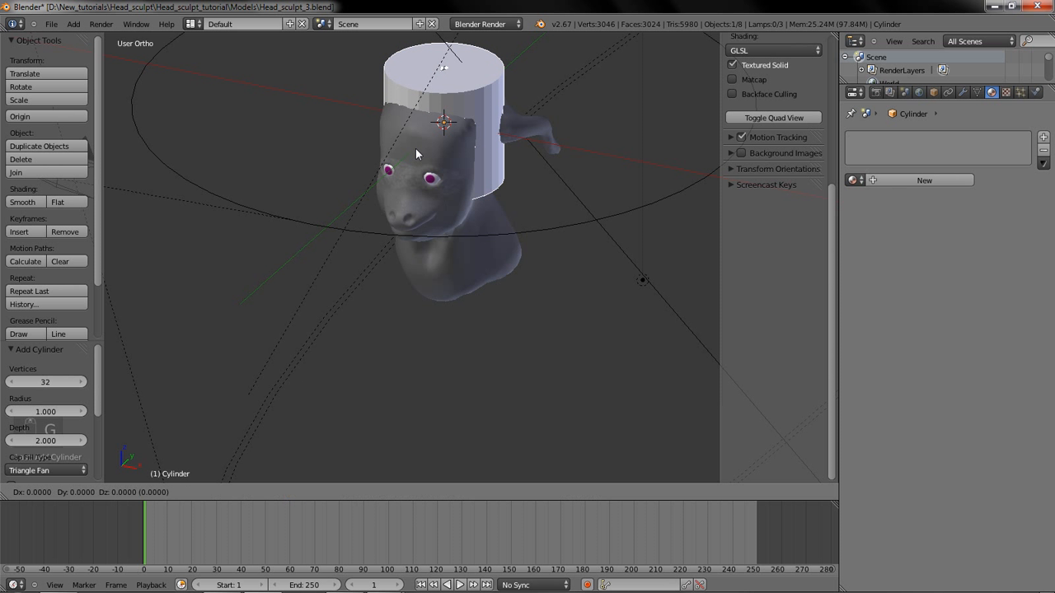
click(467, 360)
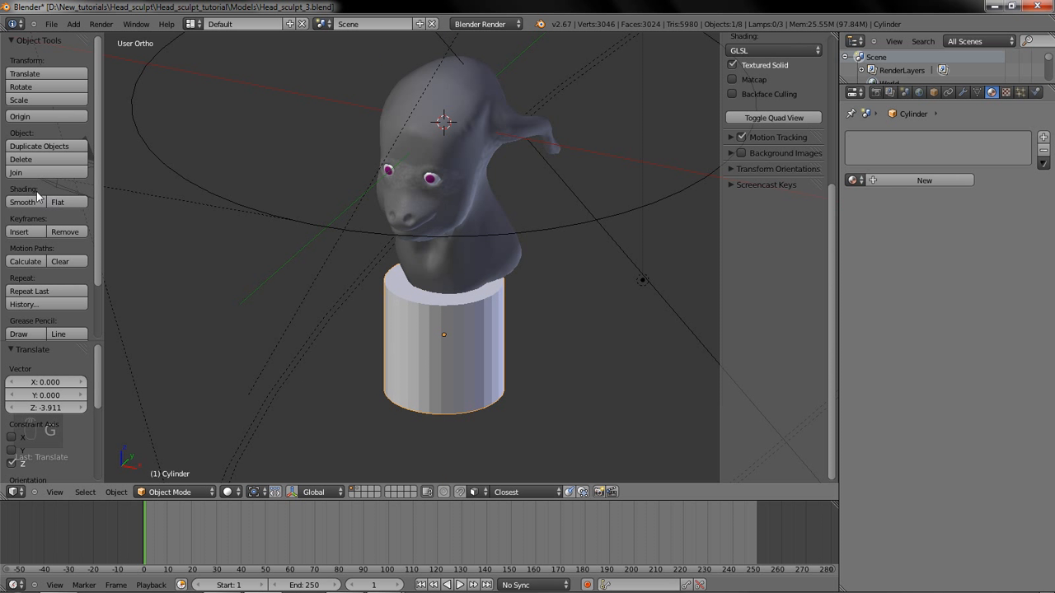
Shade the cylinder smooth and add an Edge Split modifier to it
click(23, 202)
click(963, 92)
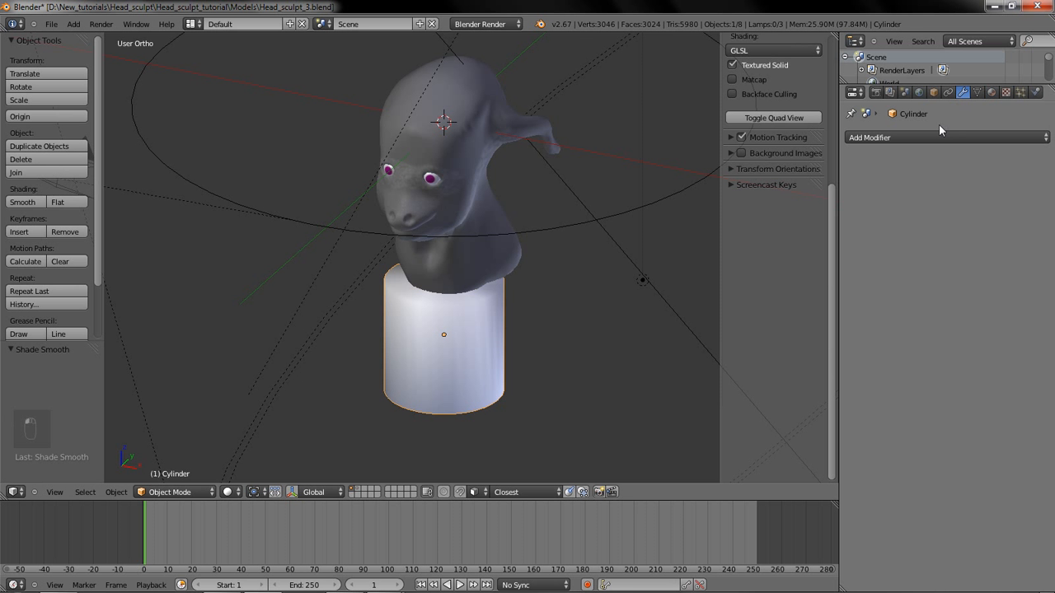
click(915, 137)
click(761, 239)
scroll(550, 300, up, 4)
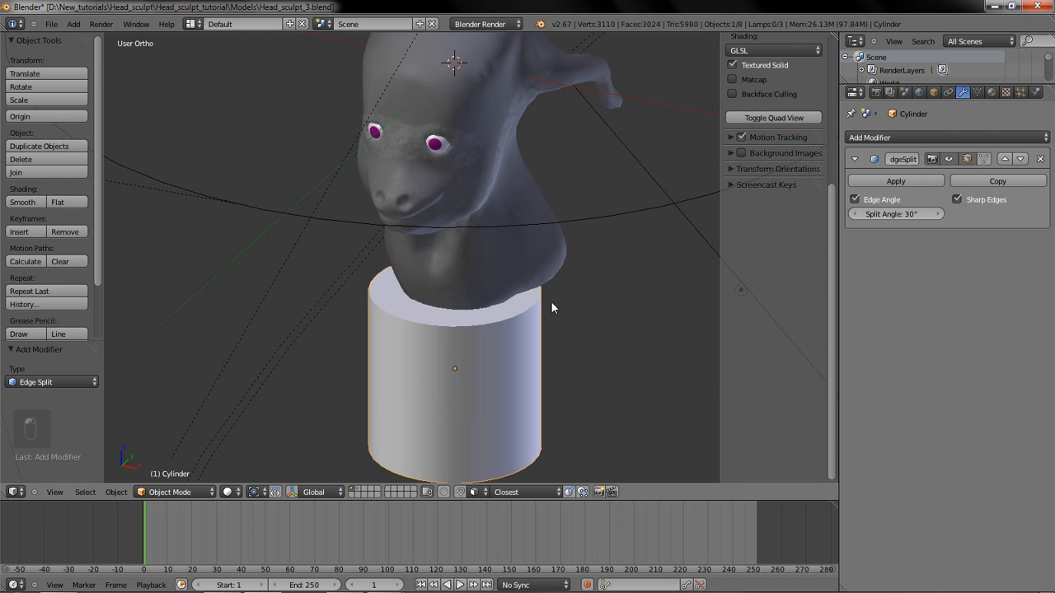
In front view, scale the cylinder uniformly by about 1.25 so it is wider than the bust
key(KP_1)
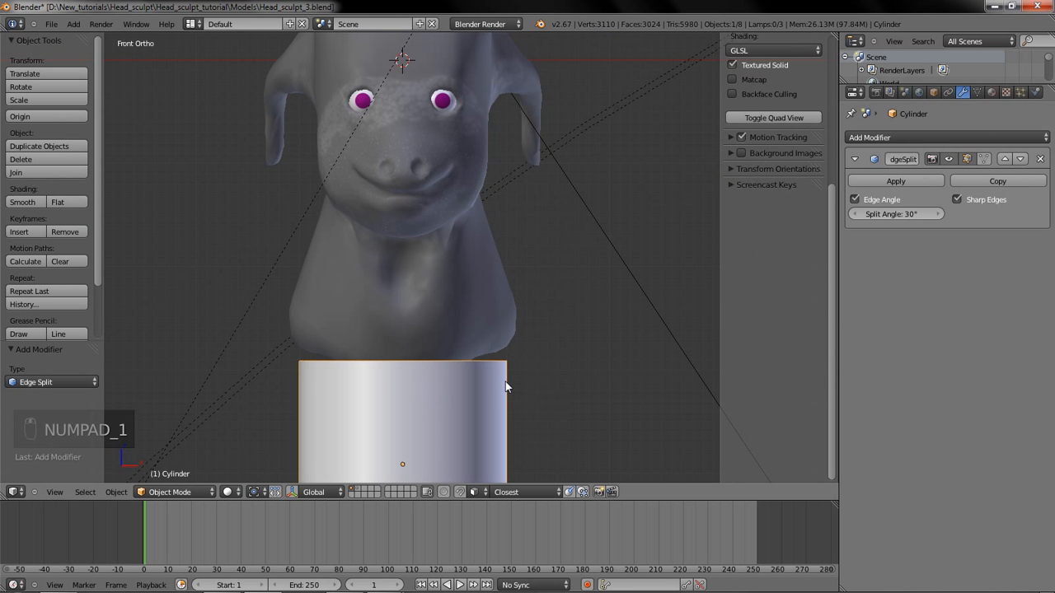
key(s)
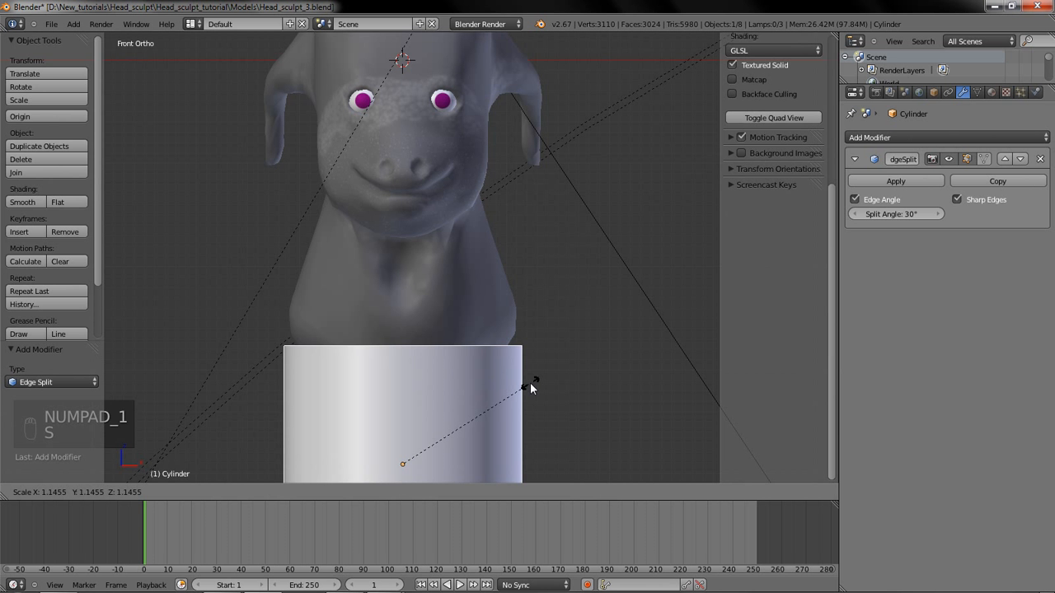
click(546, 382)
middle_drag(513, 390, 469, 366)
In right side view, move the cylinder about 0.27 units along Y to center it under the bust
key(KP_3)
key(g)
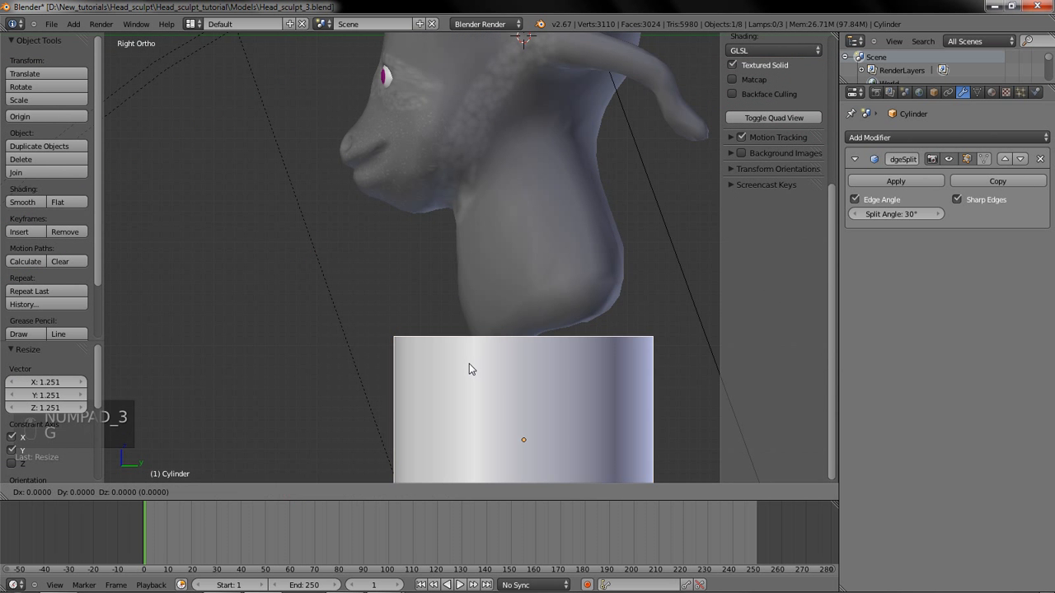
key(y)
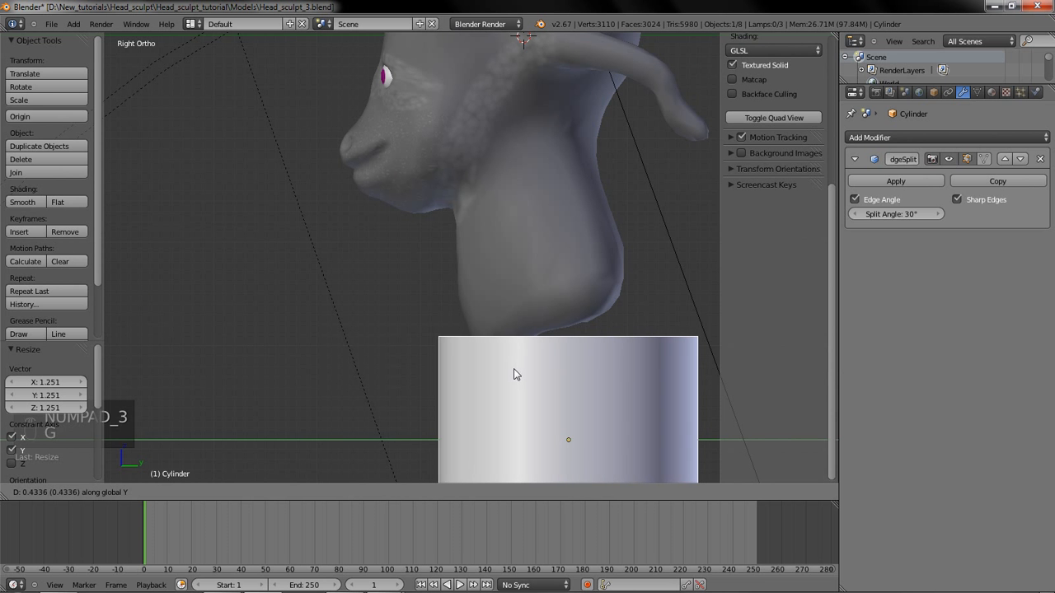
click(498, 377)
scroll(498, 378, down, 3)
middle_drag(445, 308, 516, 329)
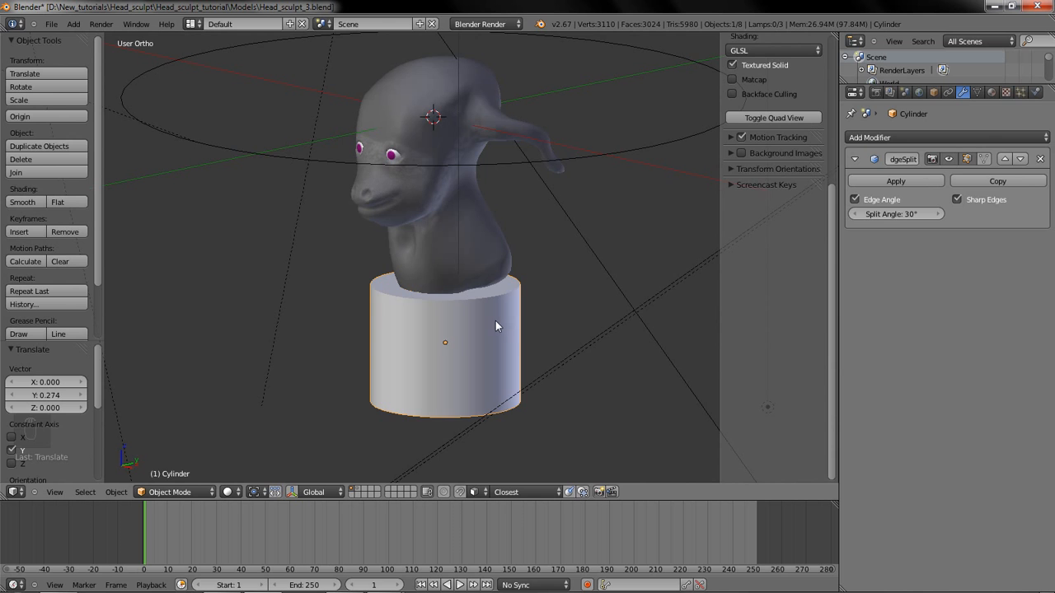
Look through the camera, select it, and clear its rotation and location
key(KP_0)
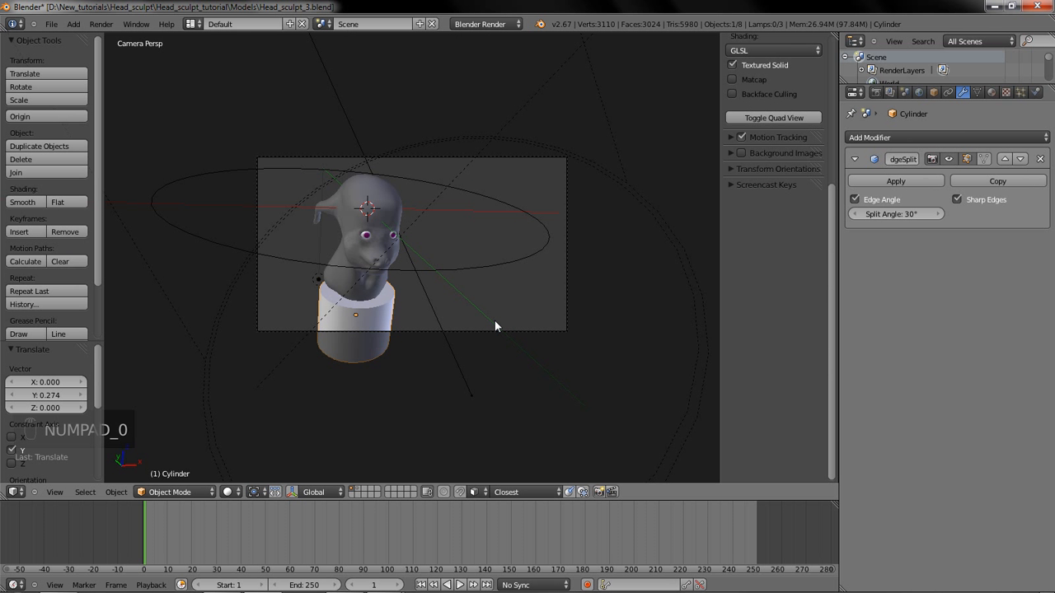
right_click(495, 331)
key(alt+r)
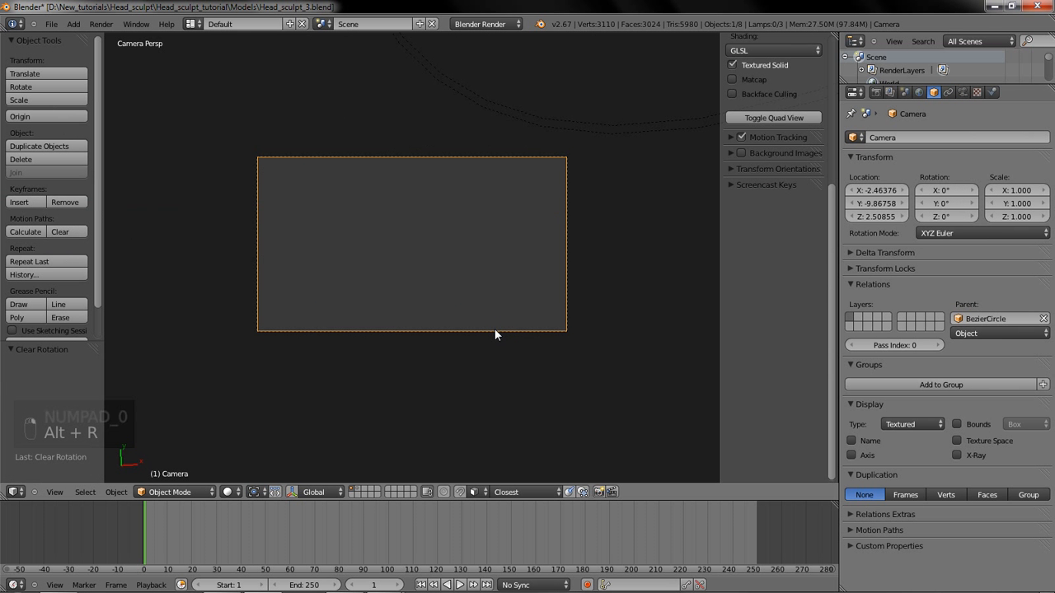
key(alt+g)
scroll(494, 333, down, 4)
scroll(495, 335, up, 2)
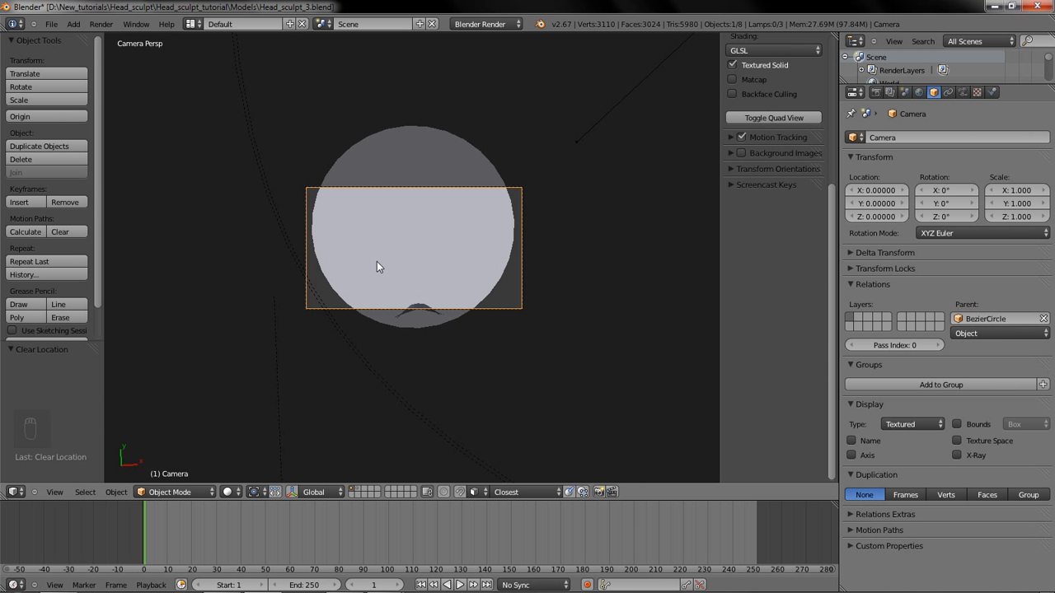
Move the camera about 8.7 units along its local Z axis, away from the head
key(g)
key(z)
key(z)
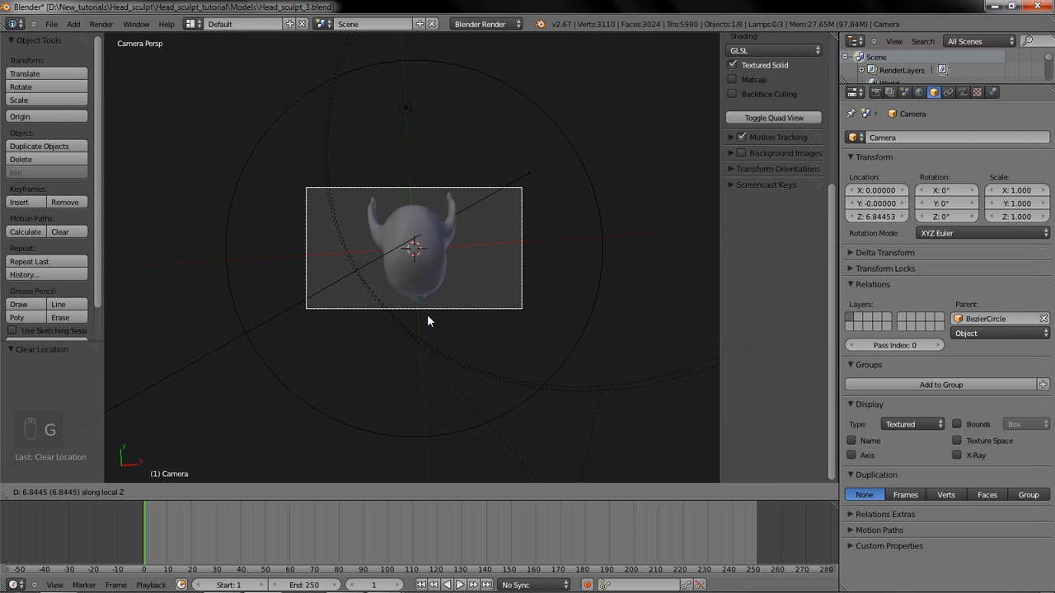
click(433, 320)
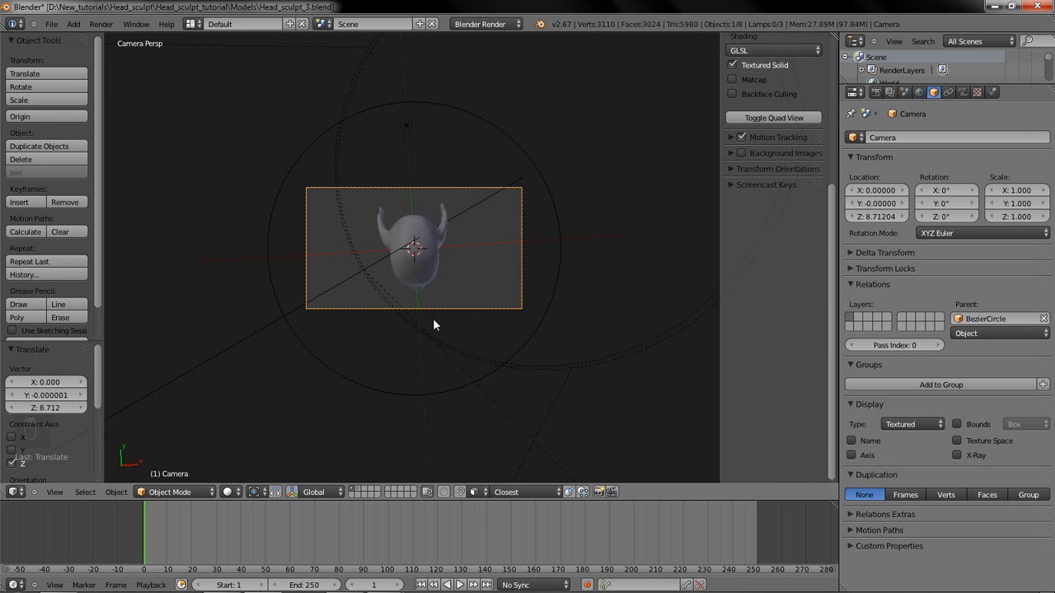
Enter Edit Mode on the Bezier circle and select its control point in front of the face
key(KP_3)
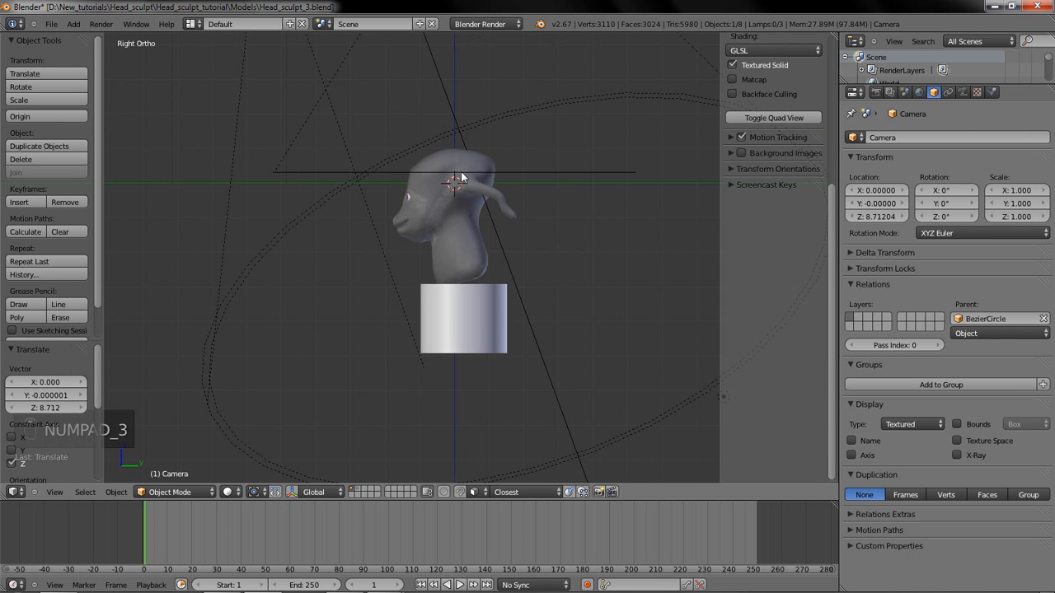
scroll(445, 252, down, 2)
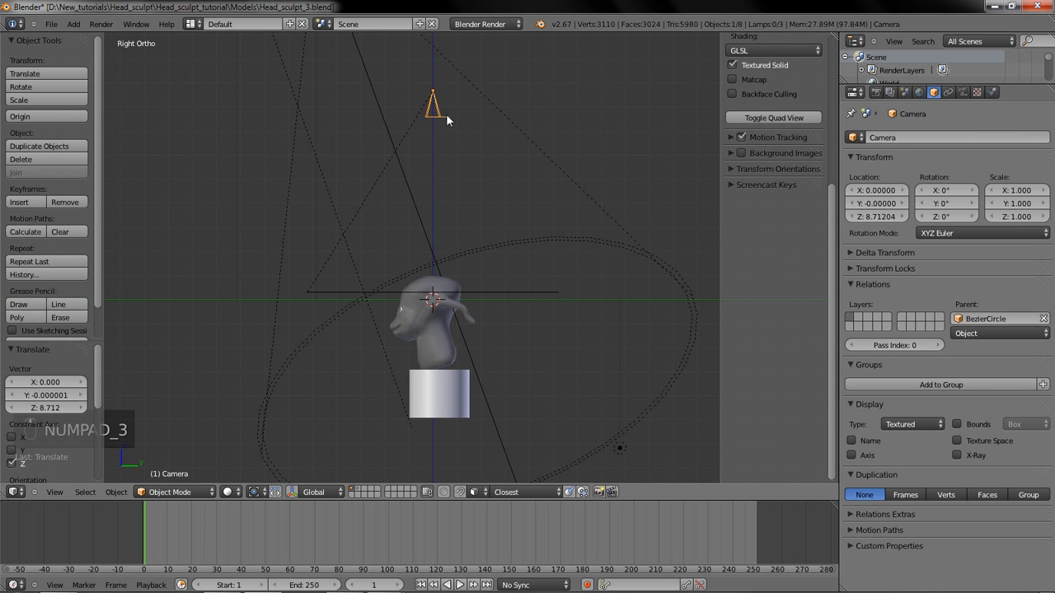
right_click(332, 292)
mouse_move(331, 291)
middle_down()
mouse_move(350, 309)
mouse_move(332, 294)
middle_up()
key(Tab)
right_click(256, 304)
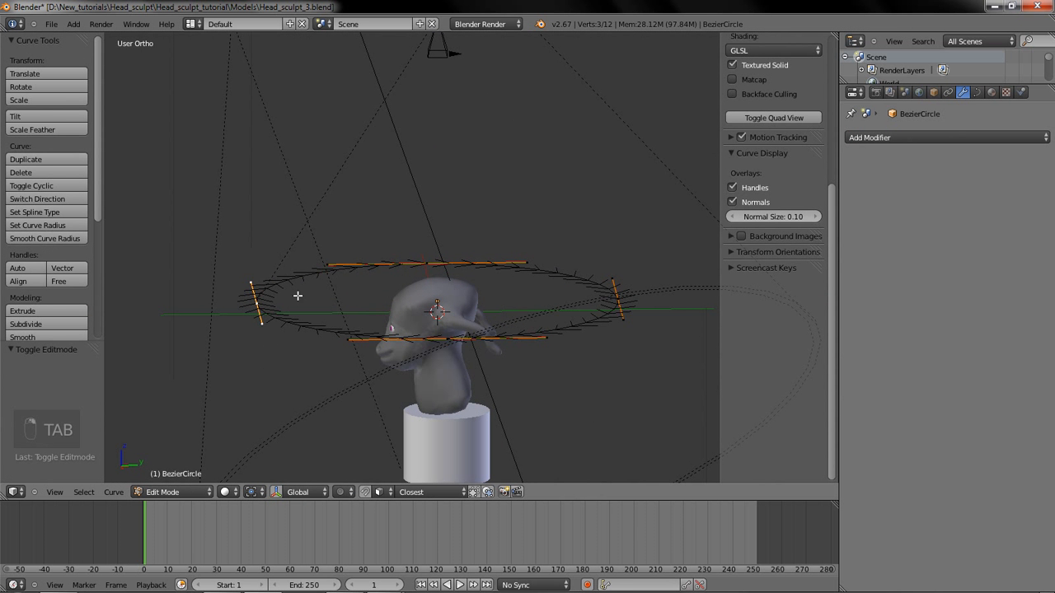
key(space)
text(set cur)
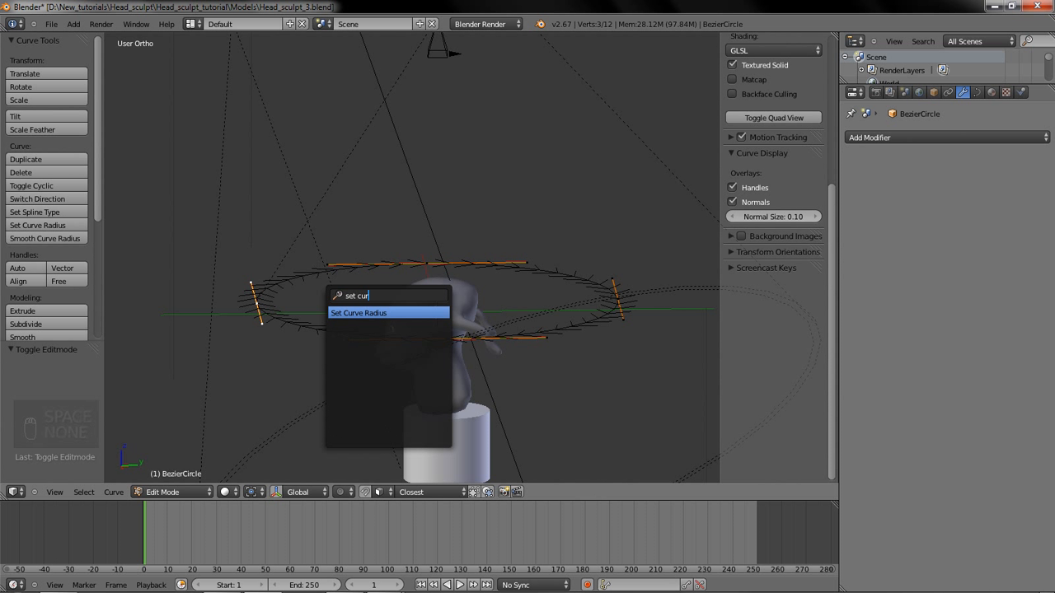
key(Return)
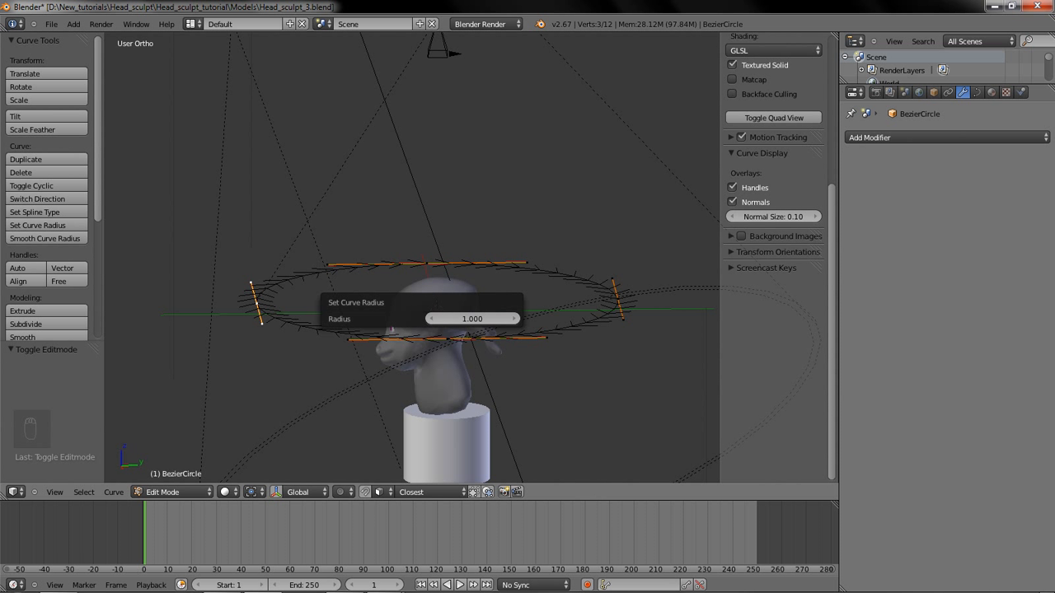
key(space)
text(set orig)
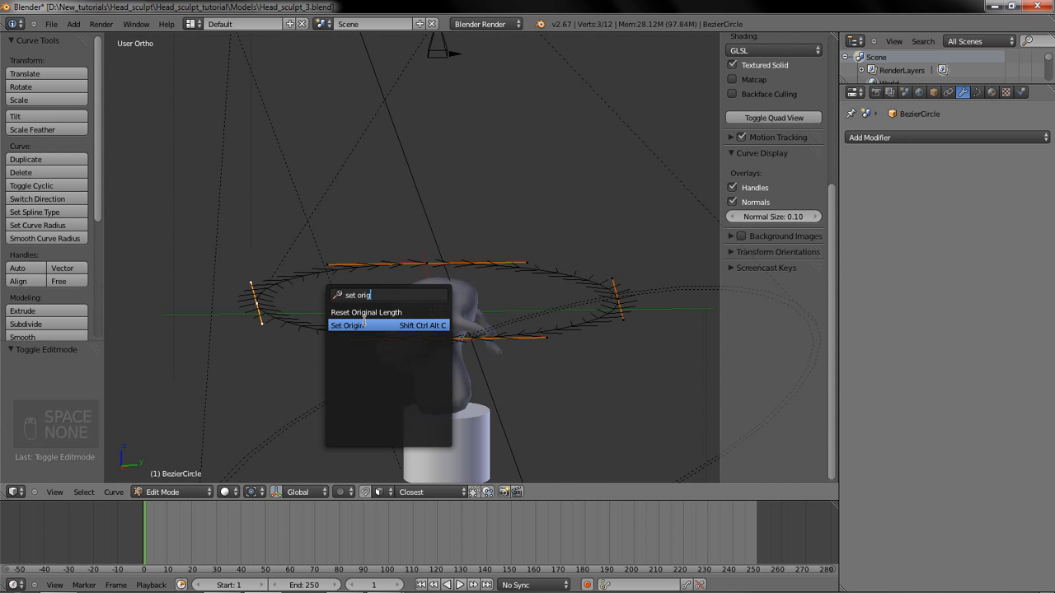
Place the 3D cursor on the circle's front control point with Set 3D Cursor and return to Object Mode
key(space)
text(set 3d)
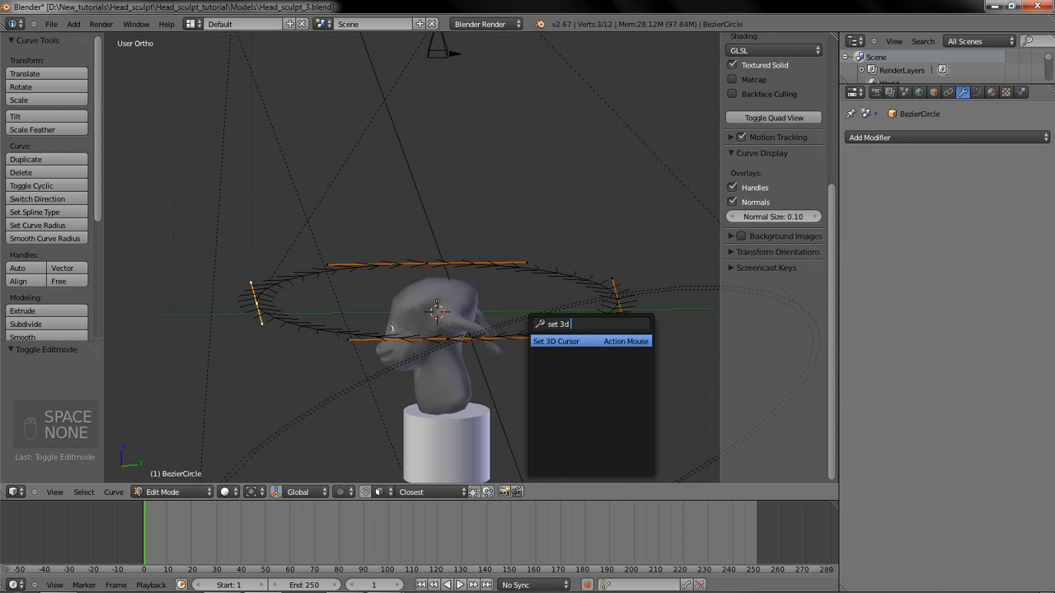
key(Return)
click(256, 301)
middle_drag(256, 302, 385, 357)
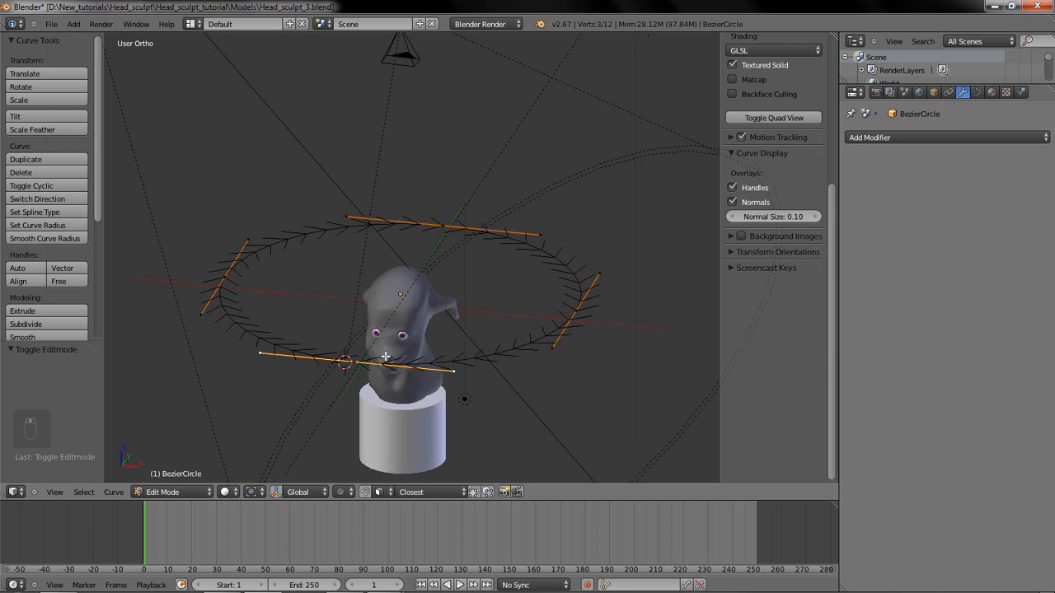
key(Tab)
Select the camera and try setting its origin to the 3D cursor
right_click(413, 62)
key(space)
text(set orig)
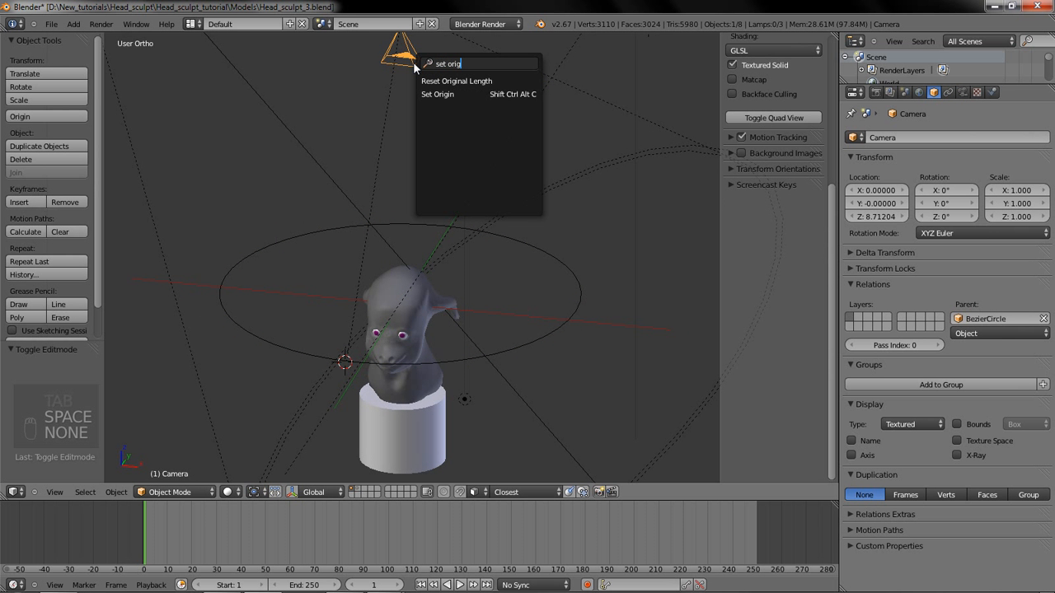
click(438, 94)
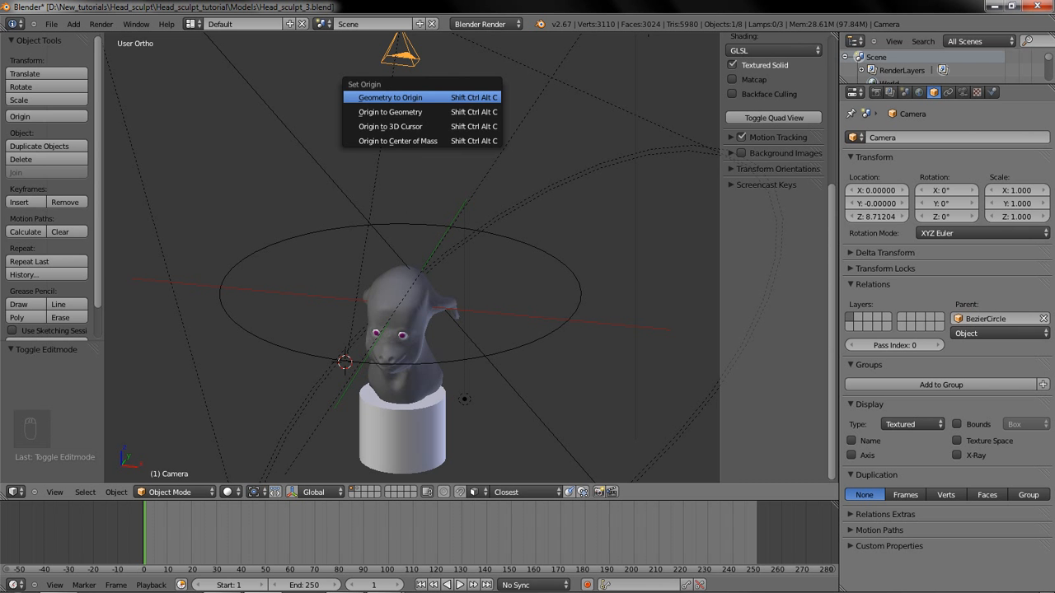
click(474, 126)
middle_drag(460, 148, 331, 145)
Preview the animation, clear the camera's location, and try Origin to 3D Cursor on it again
key(alt+a)
key(Escape)
key(alt+g)
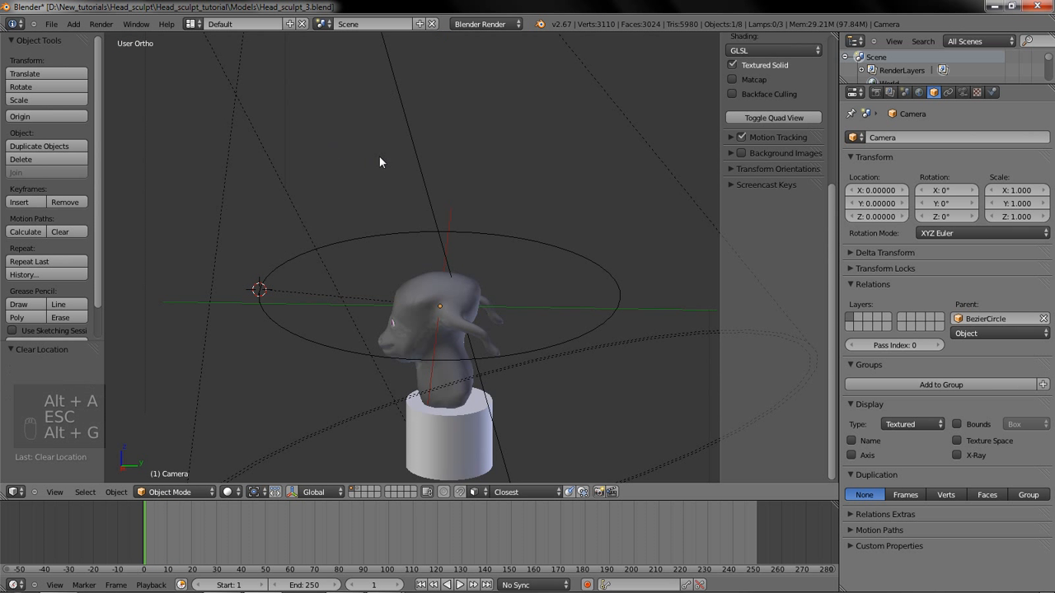
scroll(383, 158, down, 5)
key(space)
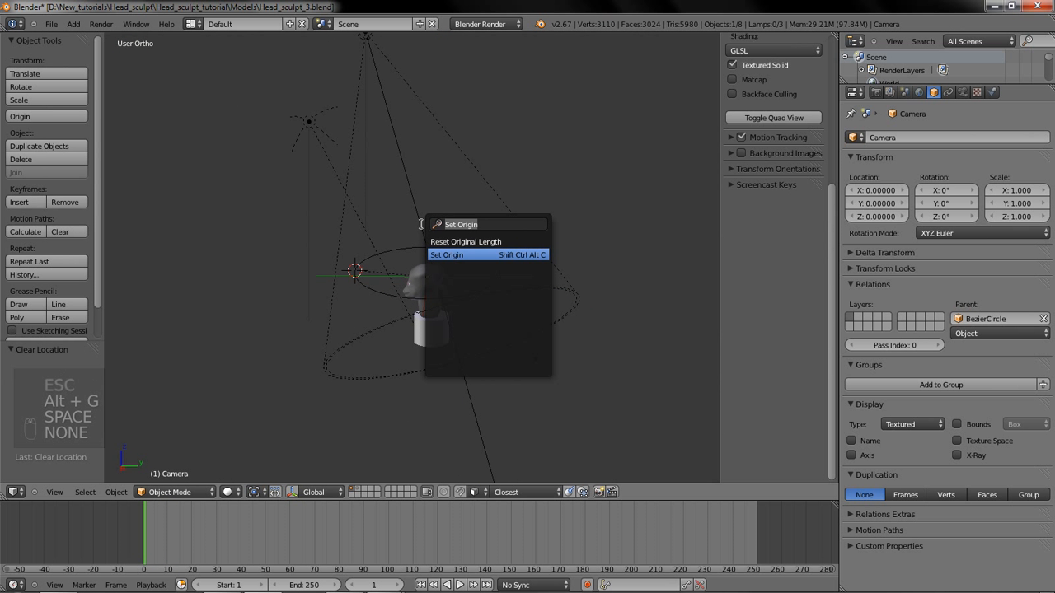
key(Return)
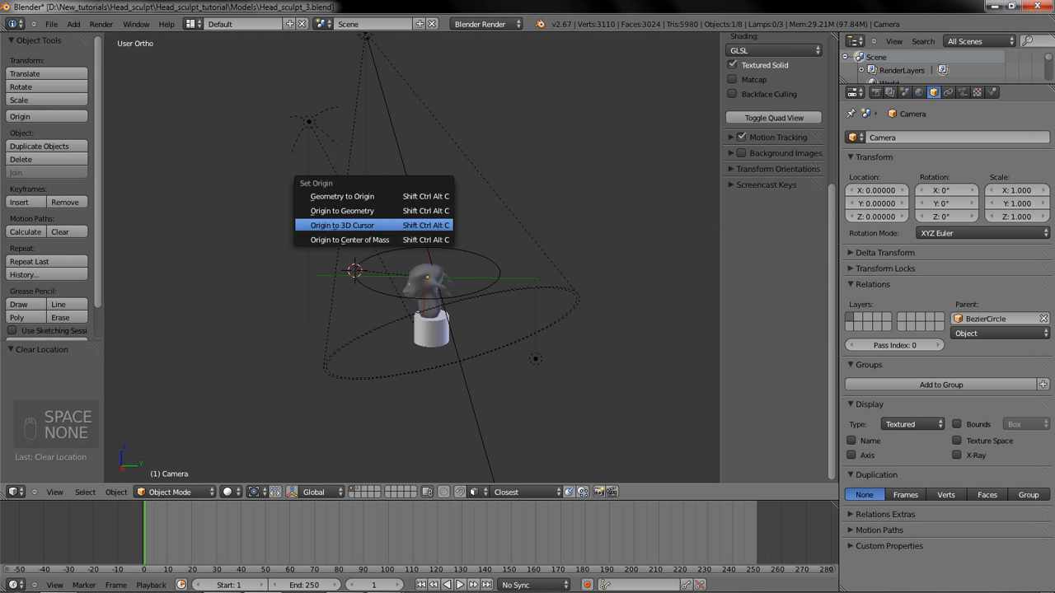
click(422, 226)
scroll(424, 222, up, 3)
Delete the camera and add a new one at the 3D cursor on the circle
key(x)
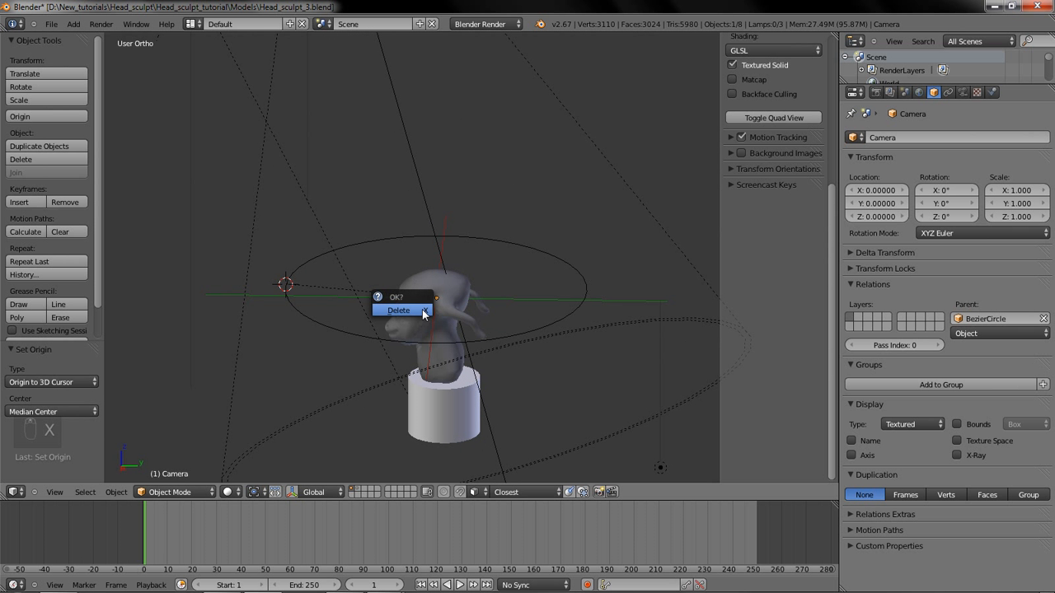
key(x)
click(475, 286)
key(shift+a)
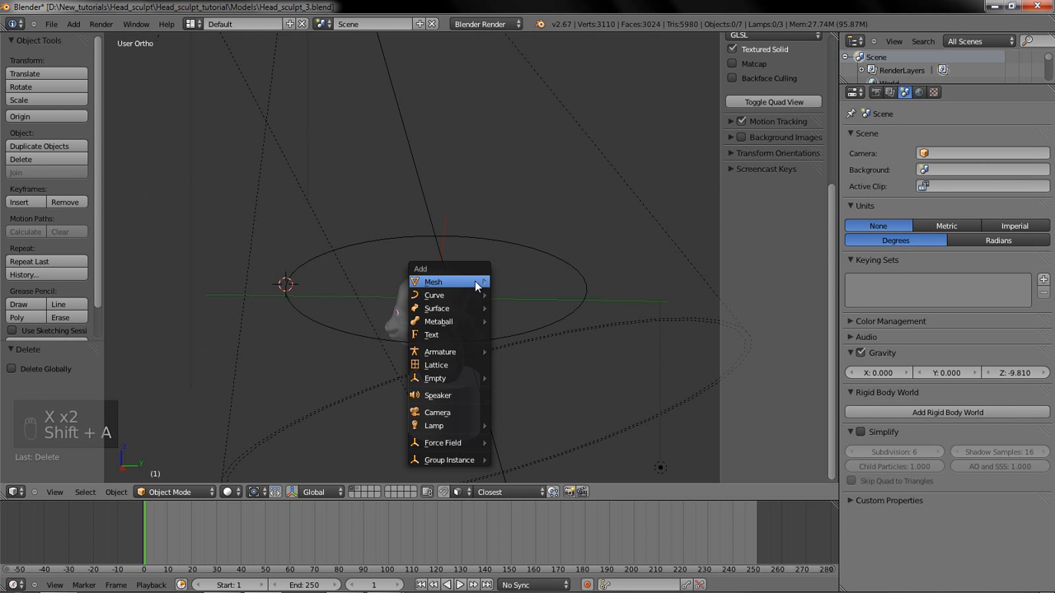
click(456, 413)
middle_drag(326, 288, 327, 250)
scroll(327, 250, up, 2)
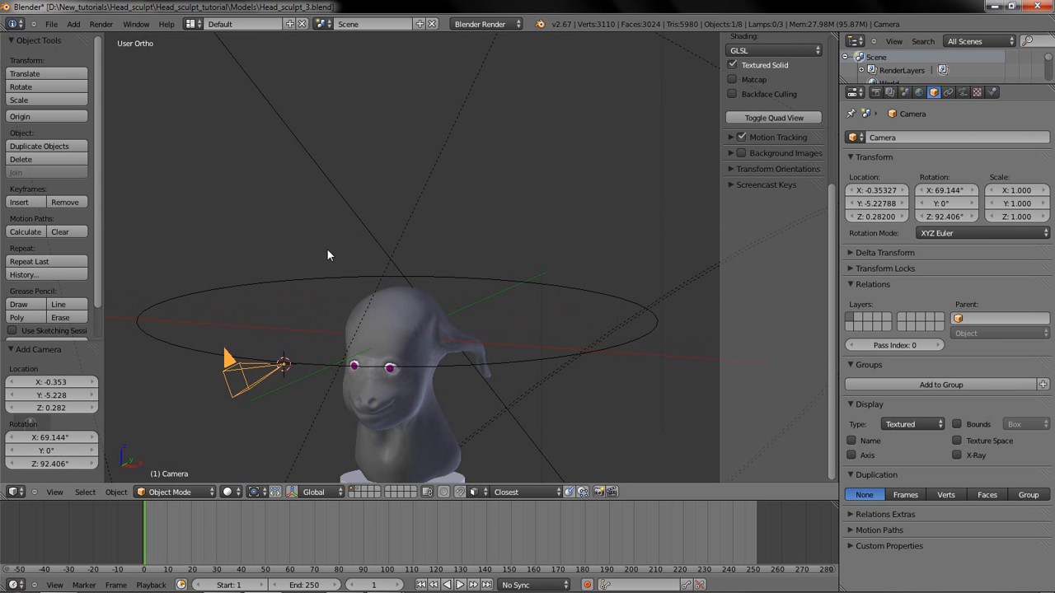
Parent the new camera to the Bezier circle with Follow Path and play the animation through the camera view
key(alt+a)
key(Escape)
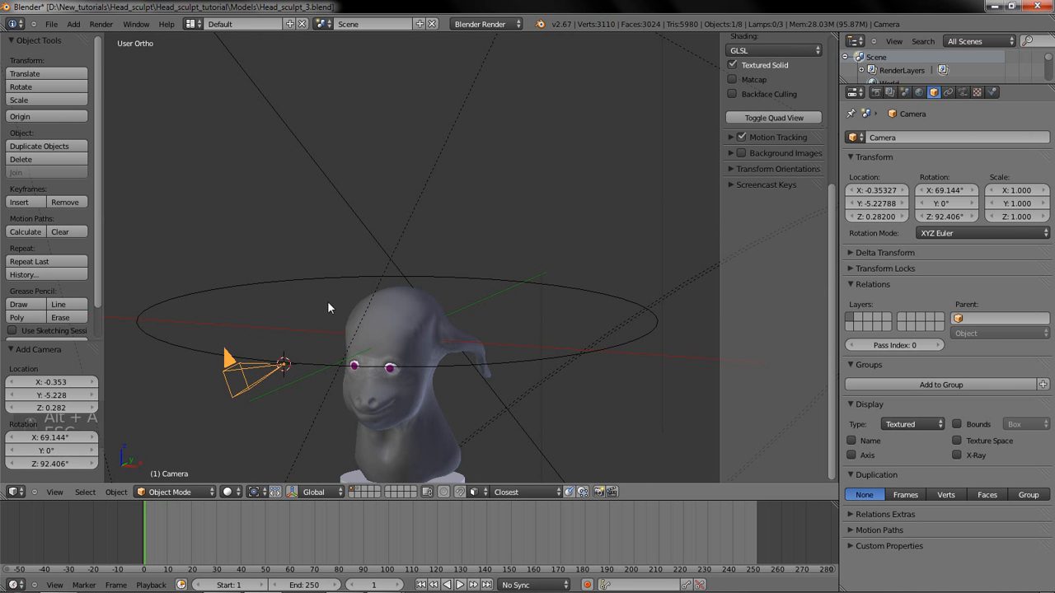
shift+right_click(321, 367)
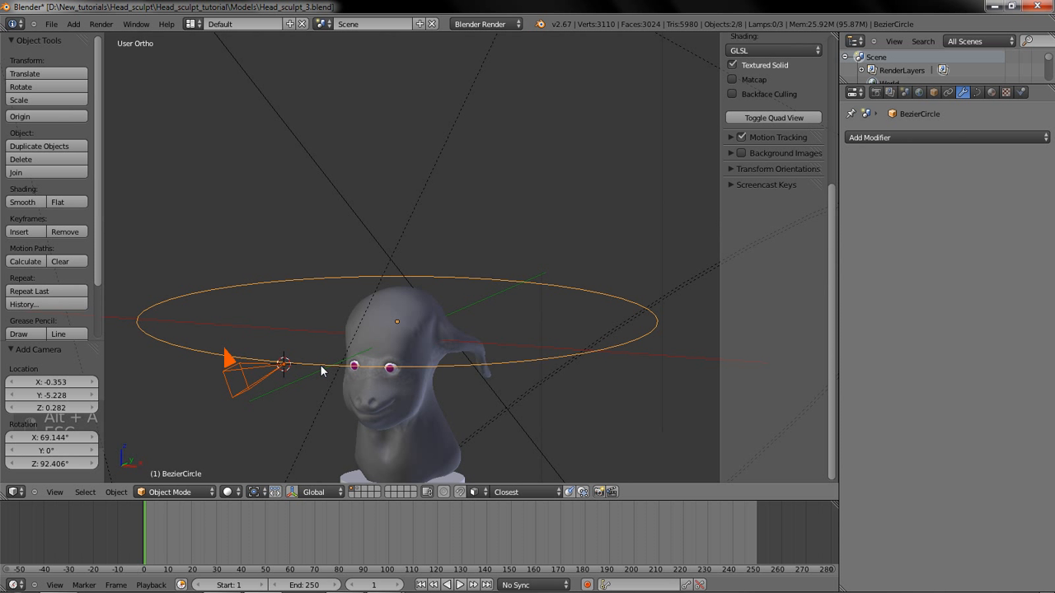
key(ctrl+p)
click(320, 364)
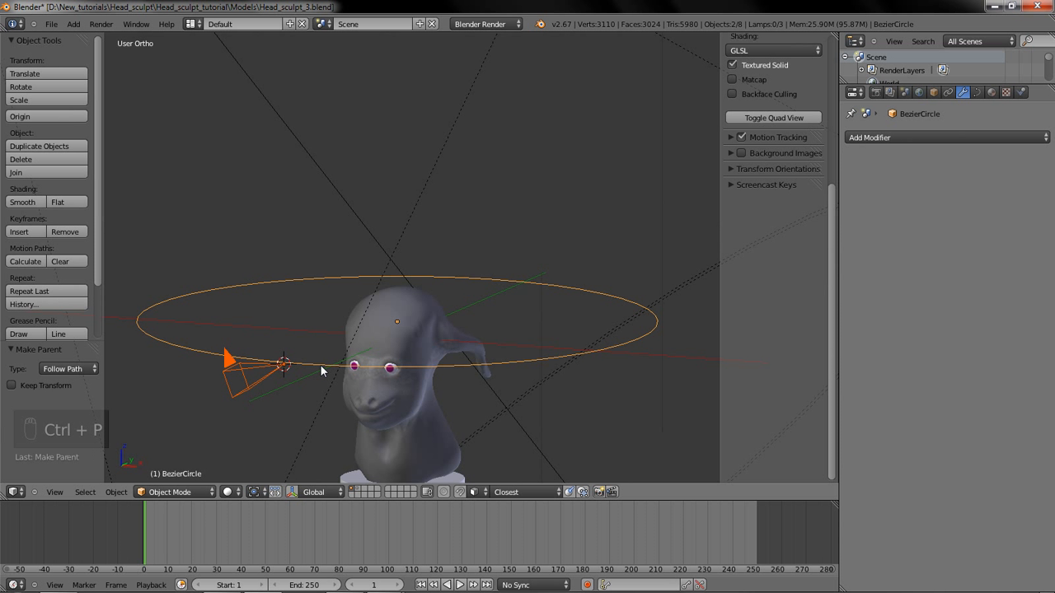
key(alt+a)
key(KP_0)
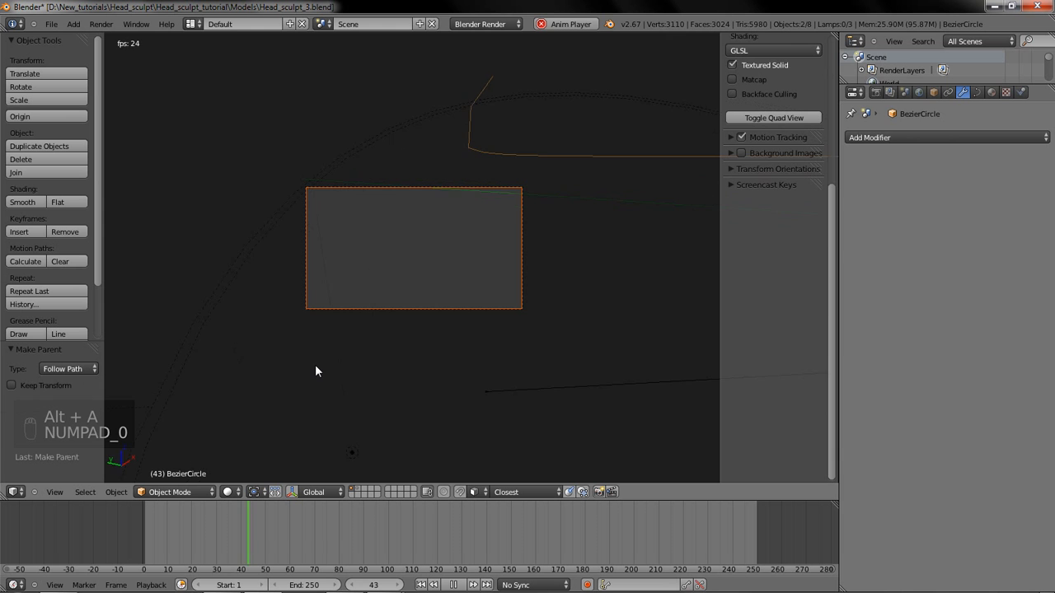
key(Escape)
scroll(464, 380, down, 1)
middle_drag(464, 379, 536, 412)
scroll(460, 383, down, 5)
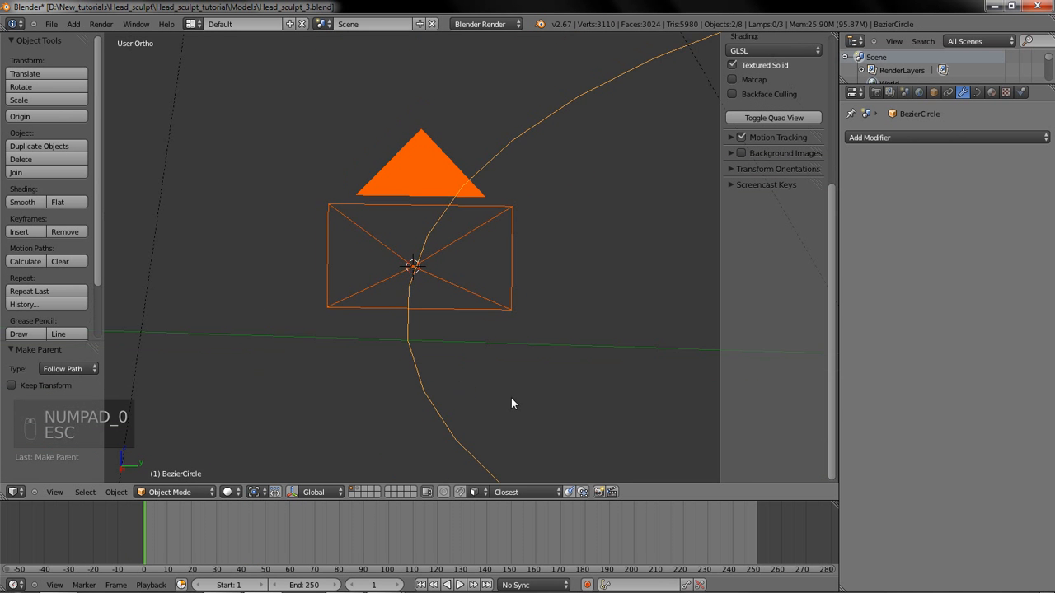
key(r)
key(z)
right_click(474, 418)
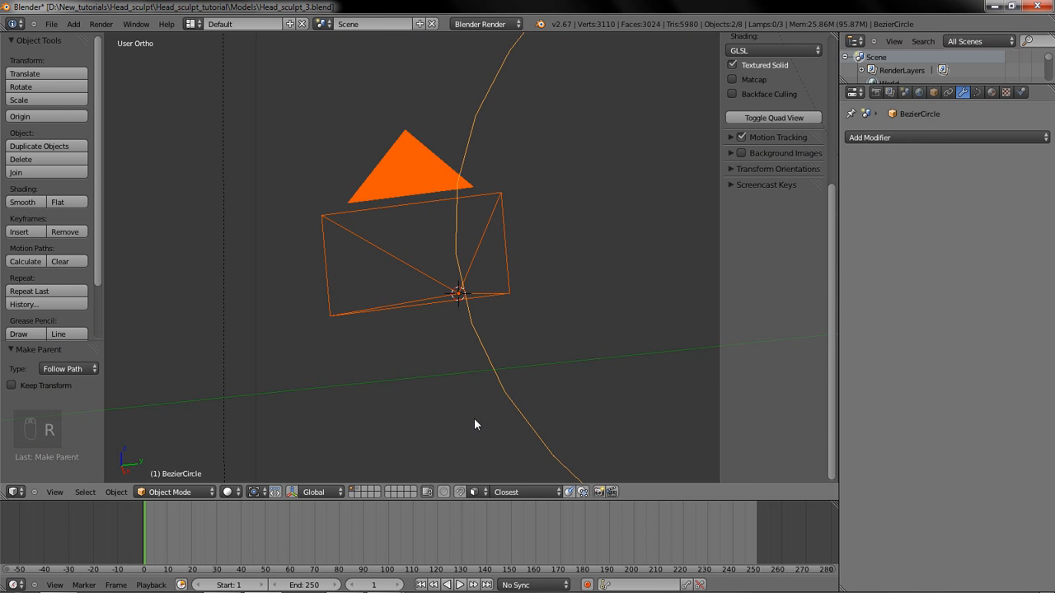
Show the scene from the top with the transform manipulator on and set the pivot point to the 3D cursor
key(KP_7)
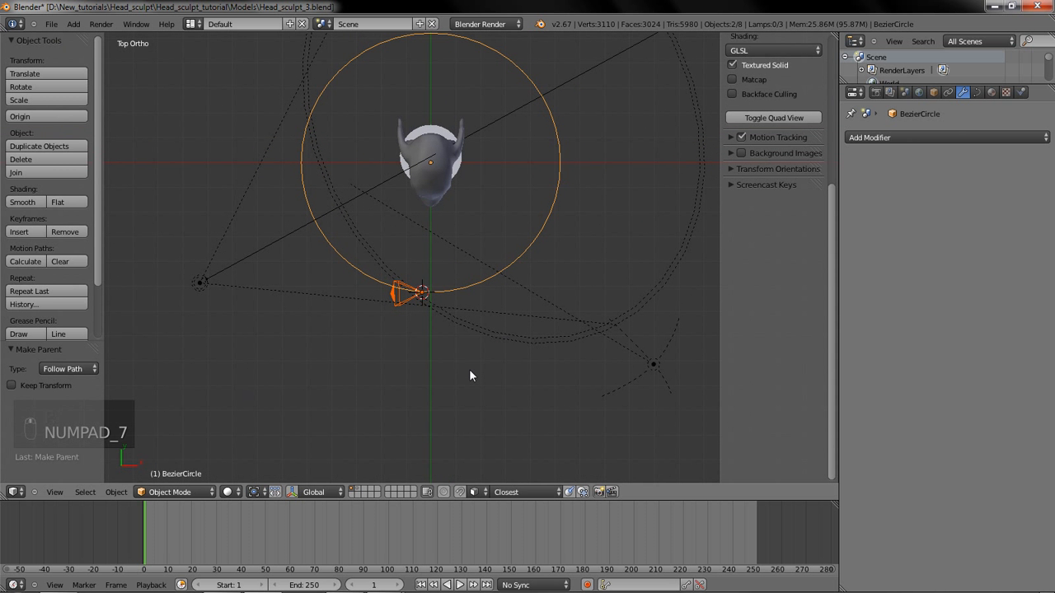
key(ctrl+space)
key(comma)
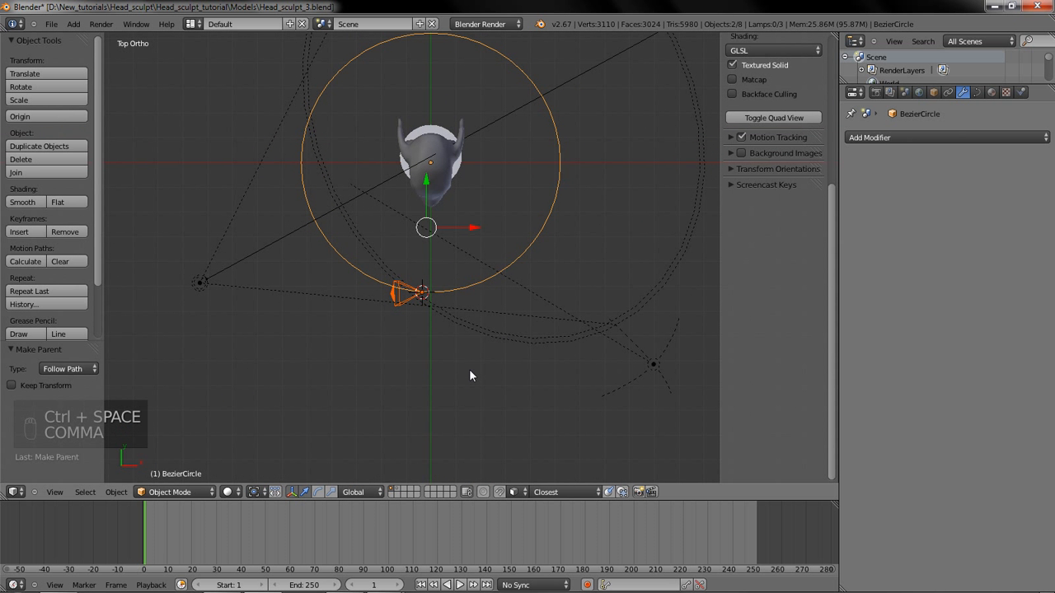
key(period)
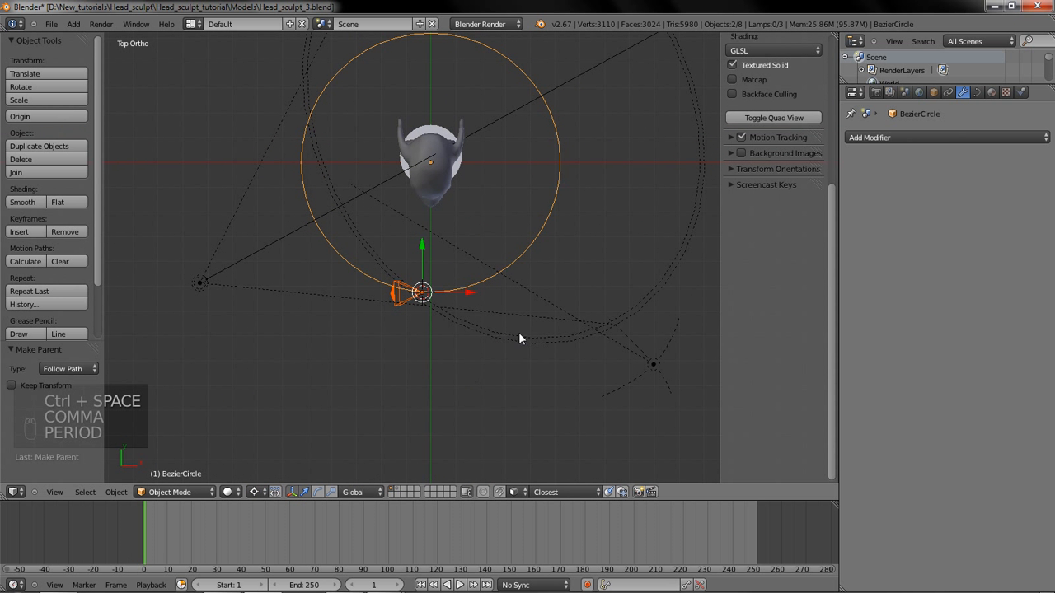
key(r)
key(r)
right_click(487, 334)
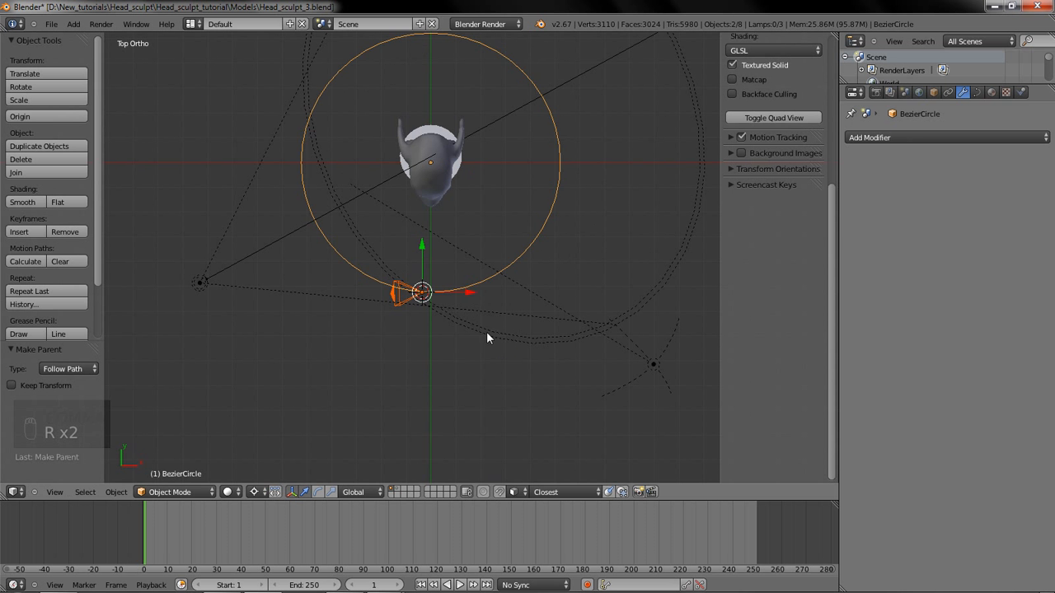
Select only the camera, rotate it about -94.6° around Z to face the head, and look through it
right_click(388, 299)
key(r)
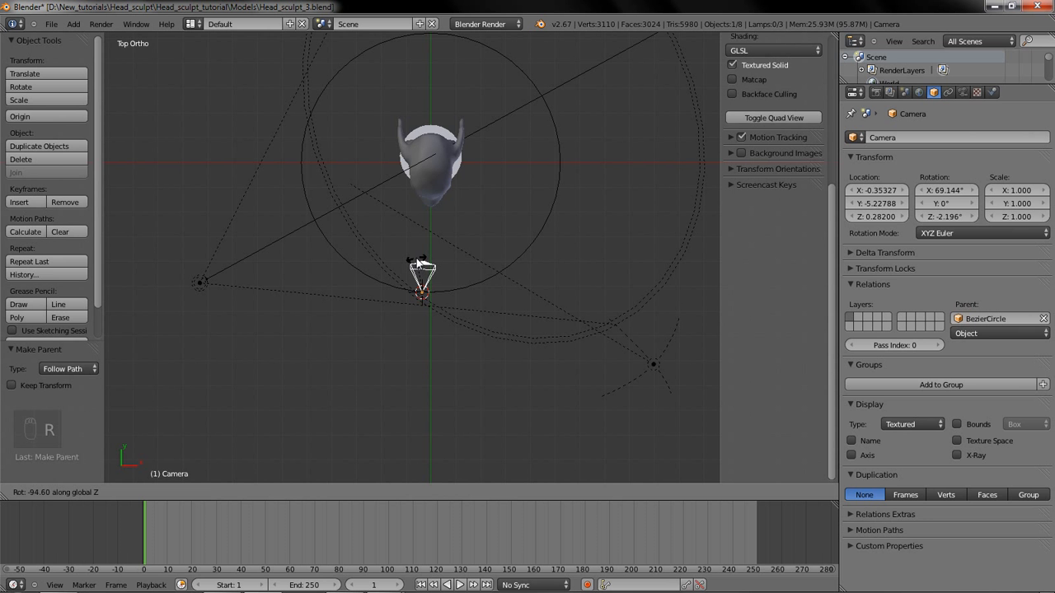
click(421, 269)
key(KP_0)
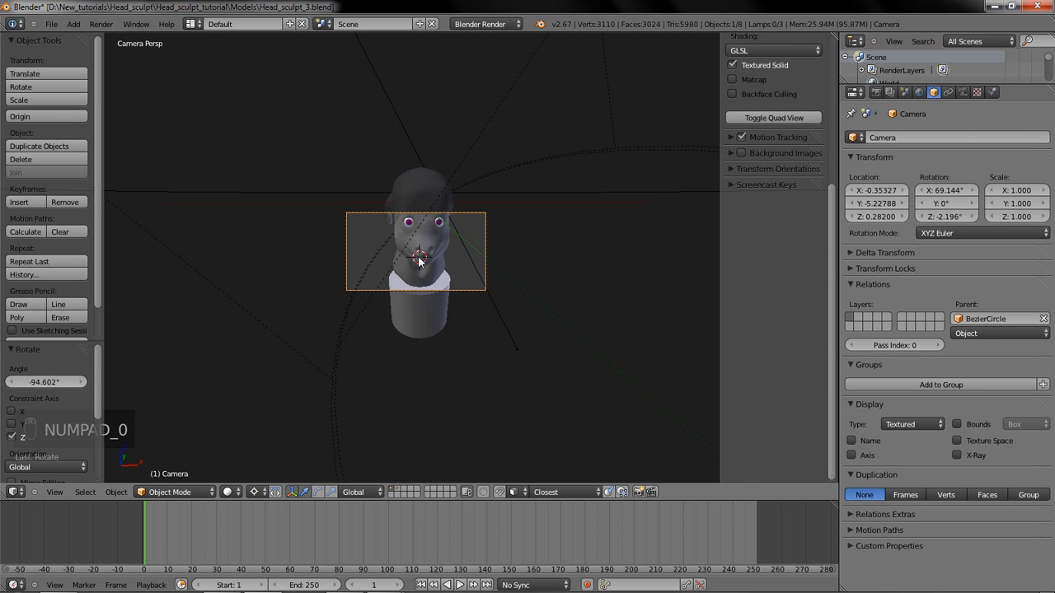
Select the Bezier circle and scale it up uniformly by about 2.313 around the 3D cursor
right_click(612, 192)
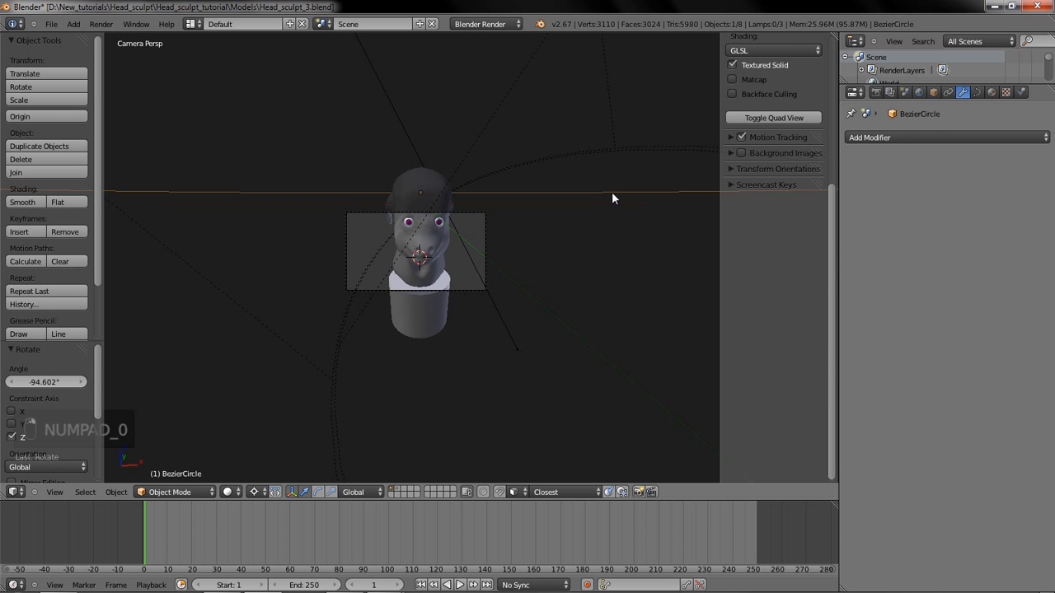
key(s)
key(z)
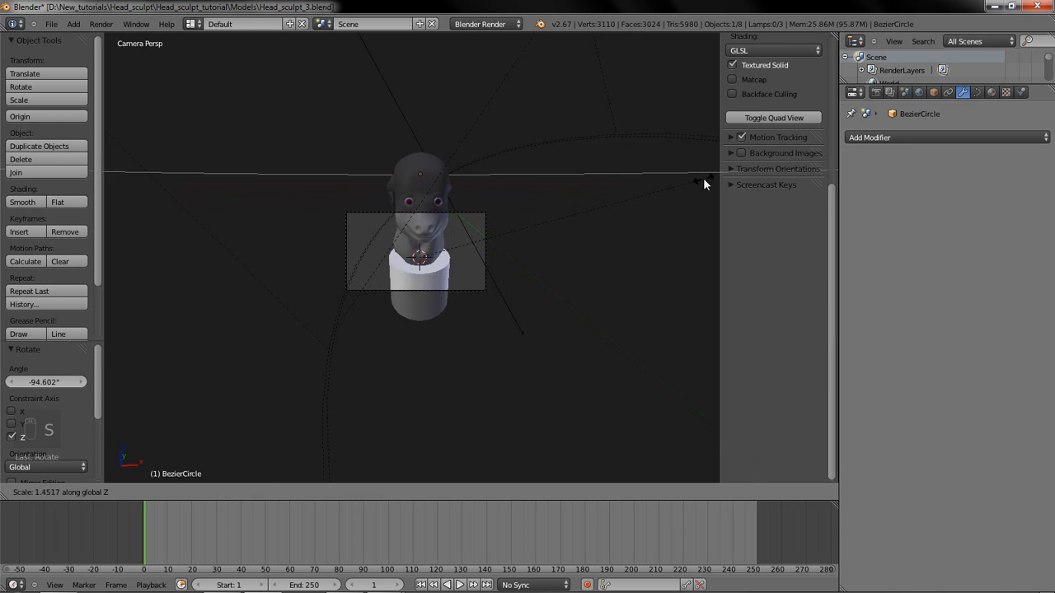
right_click(703, 179)
middle_drag(656, 223, 646, 233)
scroll(488, 280, down, 10)
key(s)
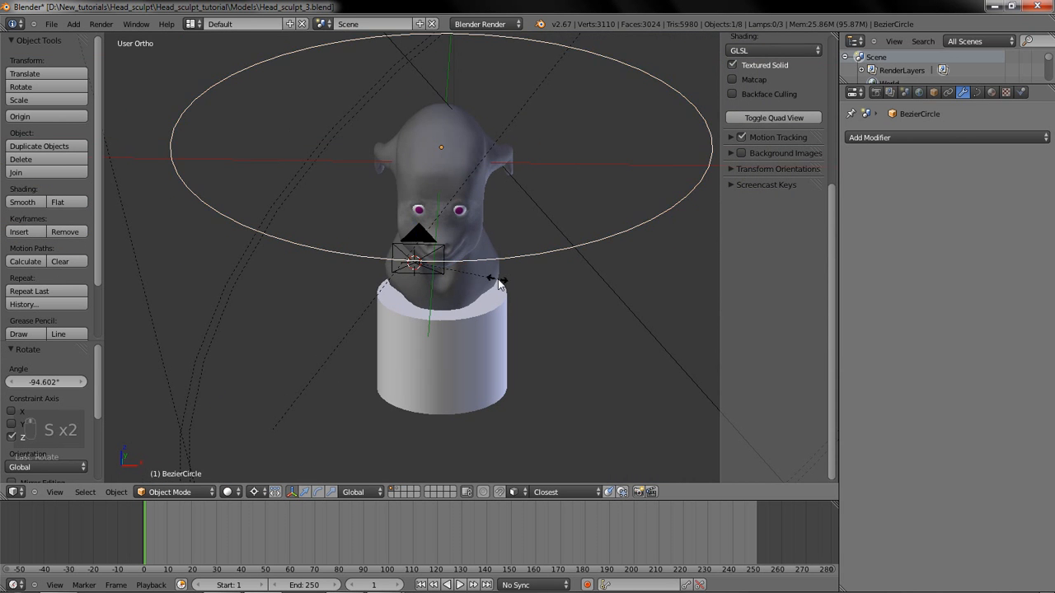
click(575, 299)
Move the circle about -6.92 along Y to centre it on the head, and preview the animation through the camera
scroll(499, 301, down, 3)
middle_drag(574, 302, 435, 294)
key(g)
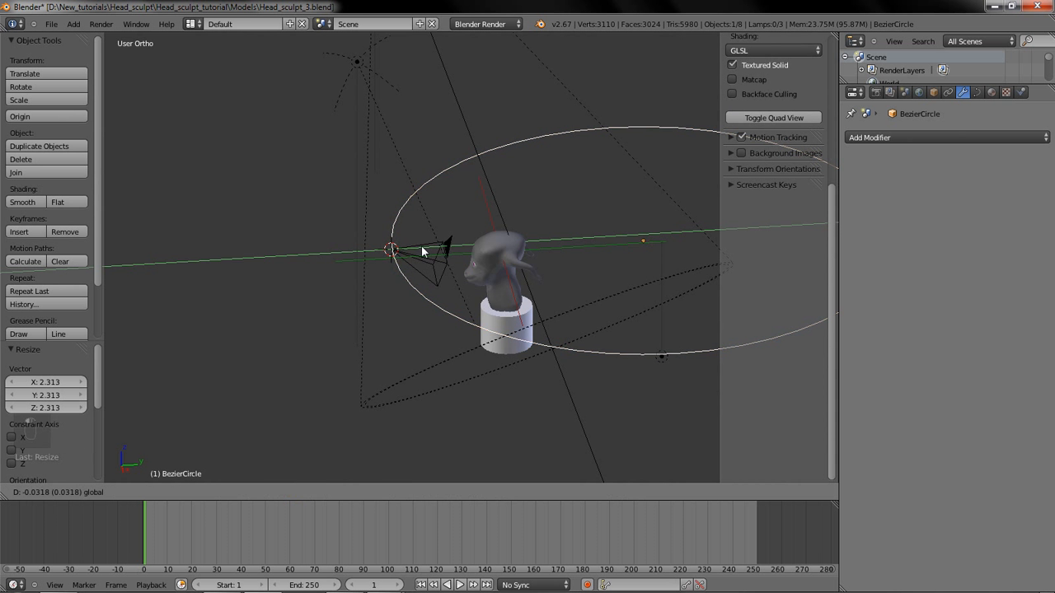
click(280, 253)
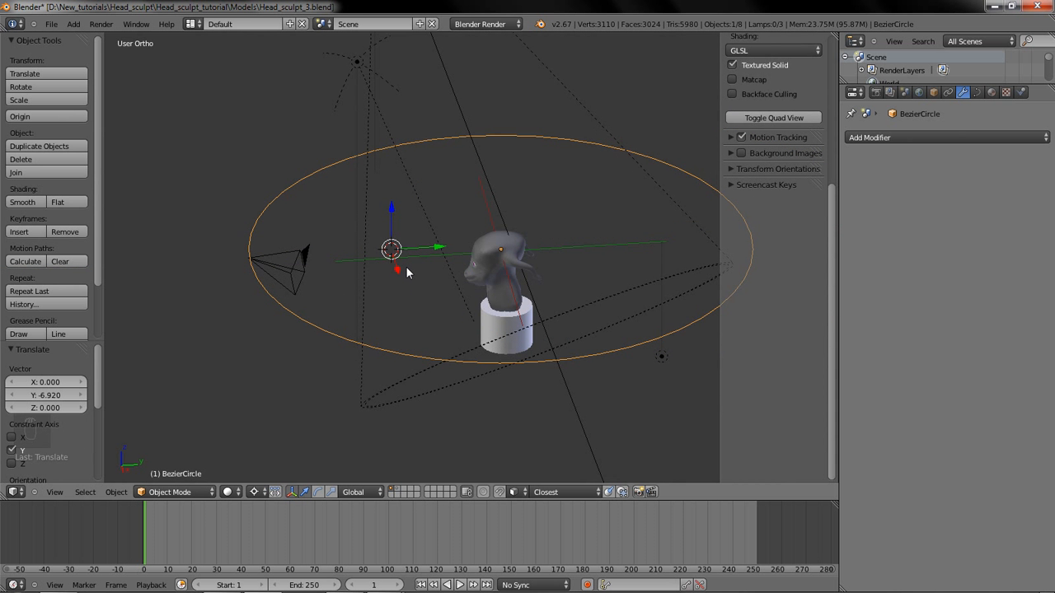
key(KP_0)
key(alt+a)
key(Escape)
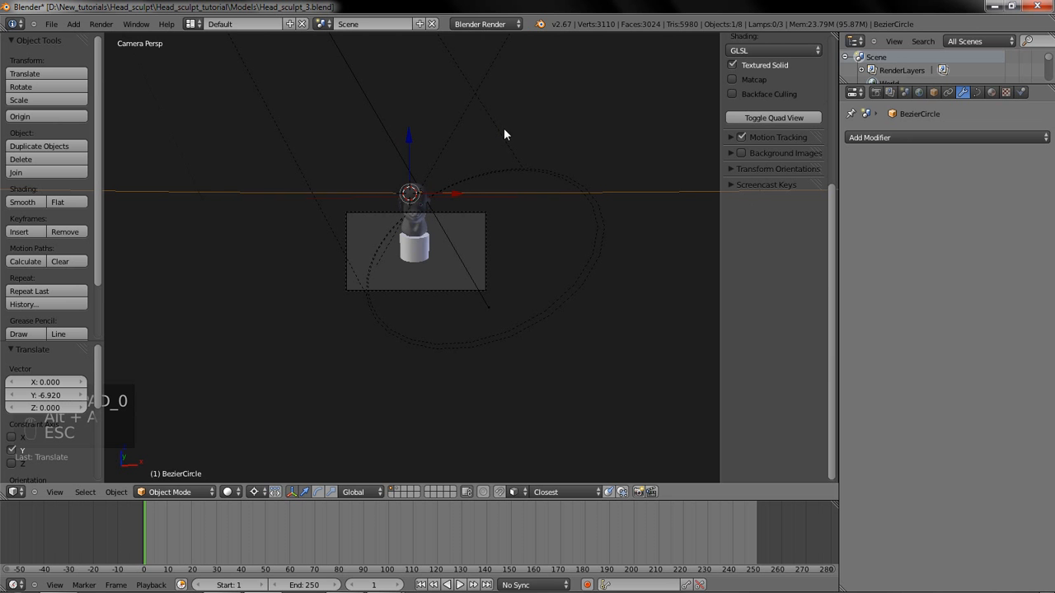
Raise the circle about 2.604 along Z to frame the bust in the camera view, and hide the manipulator
key(g)
key(z)
click(424, 129)
scroll(437, 152, up, 5)
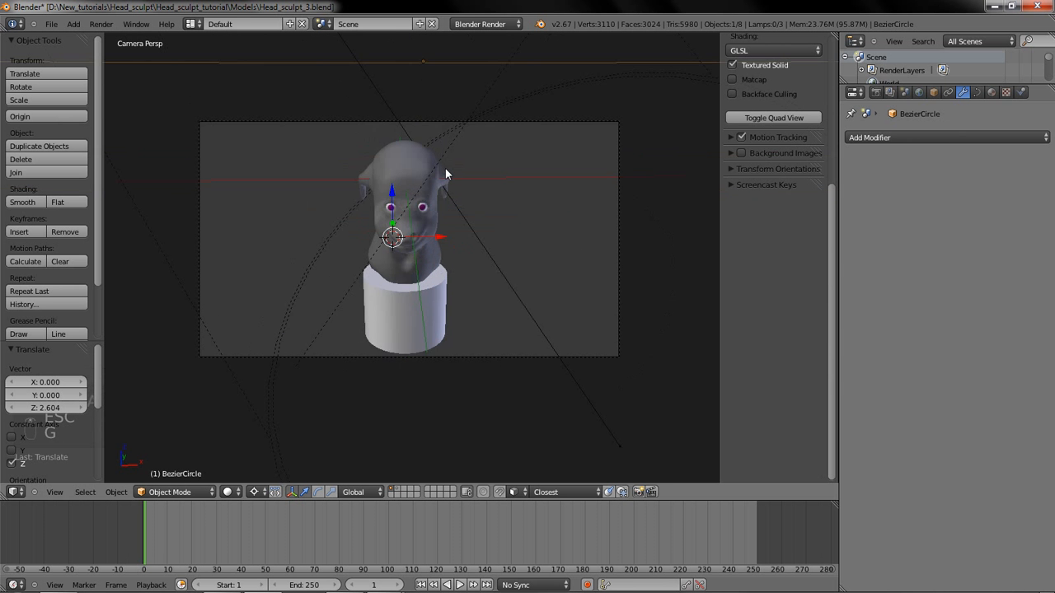
key(ctrl+space)
Preview the camera animation with Only Render and textured shading enabled, and switch both off again
scroll(707, 95, up, 4)
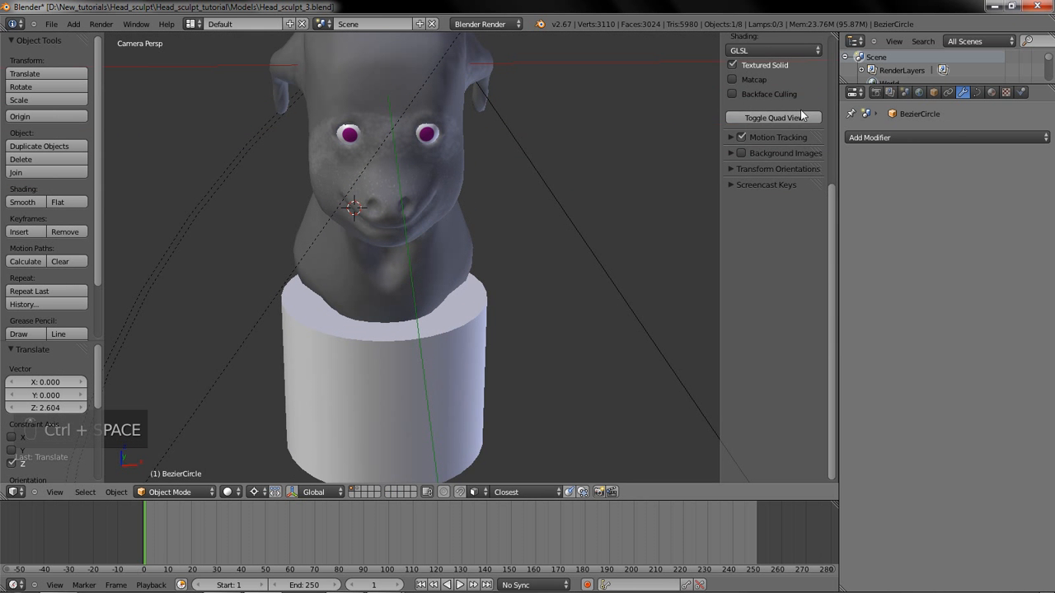
scroll(775, 91, up, 5)
click(752, 74)
scroll(477, 217, down, 8)
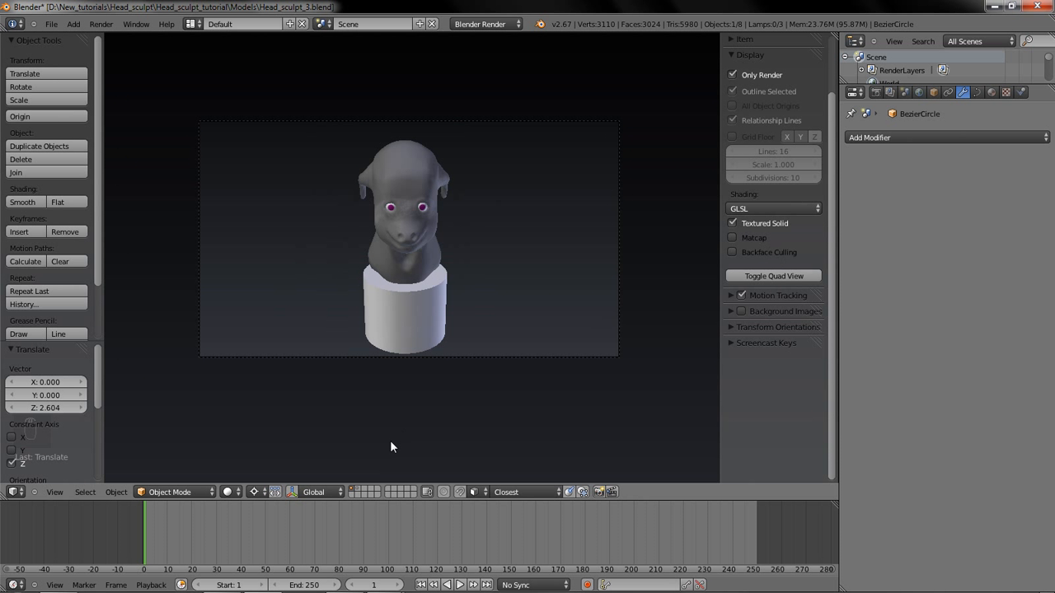
key(alt+a)
key(alt+a)
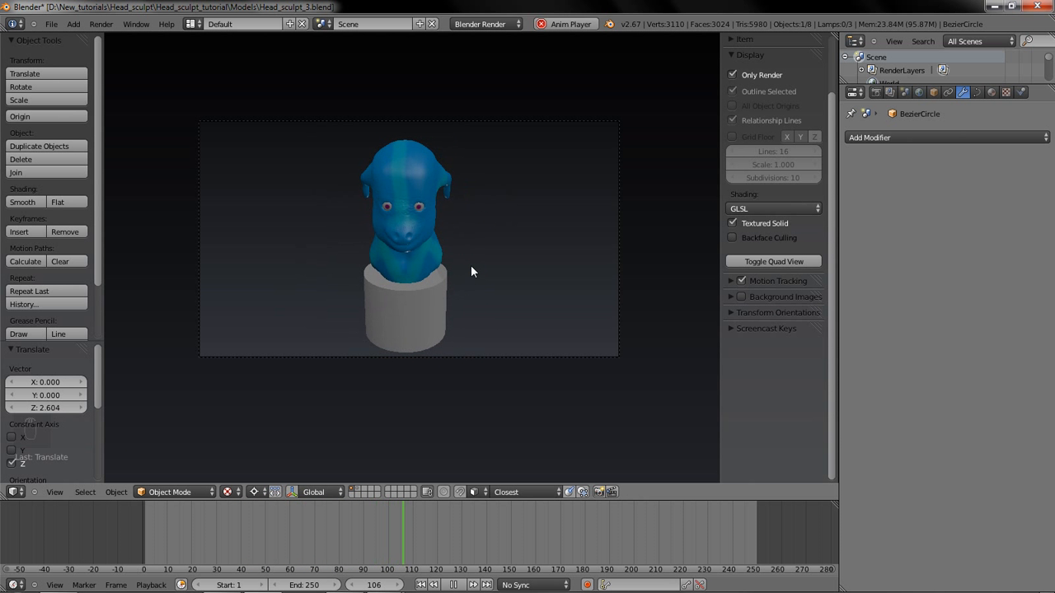
key(Escape)
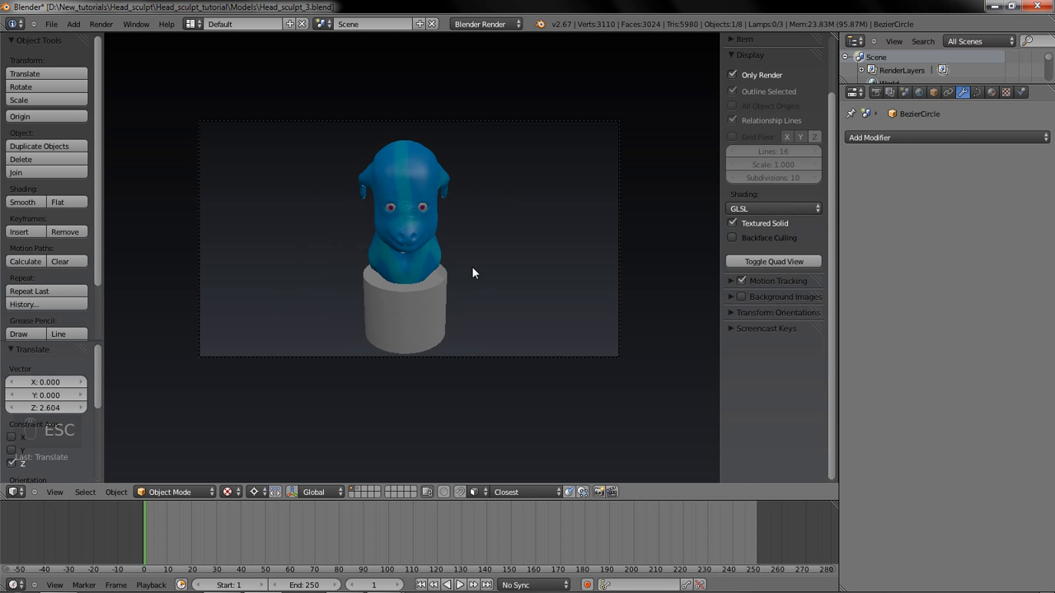
key(alt+z)
click(773, 75)
Set the circle's path animation length to 250 frames and play the animation to check the orbit
mouse_move(545, 271)
middle_down()
mouse_move(503, 285)
mouse_move(601, 280)
middle_up()
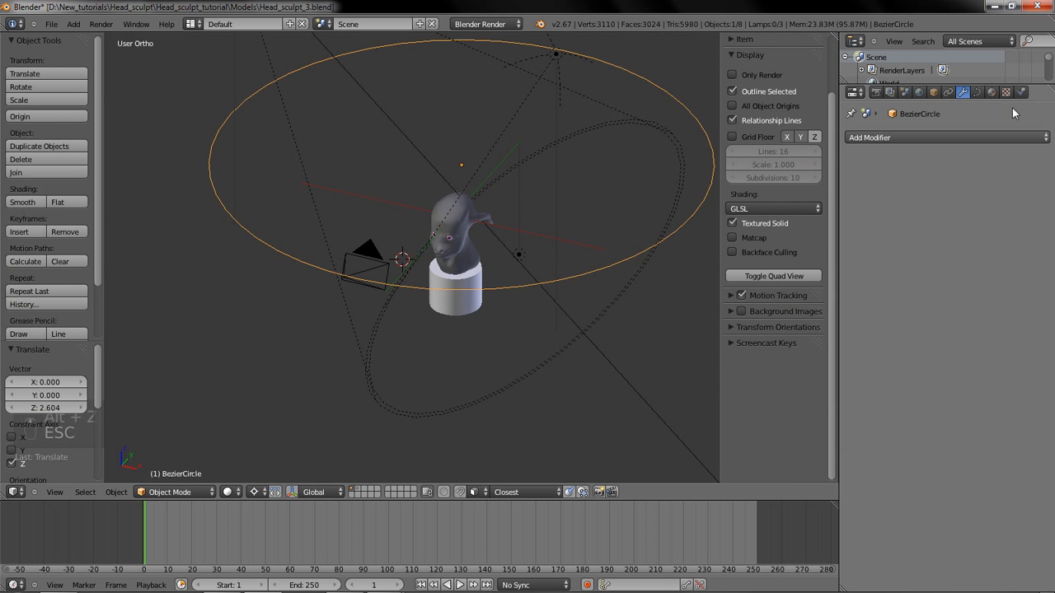
click(980, 93)
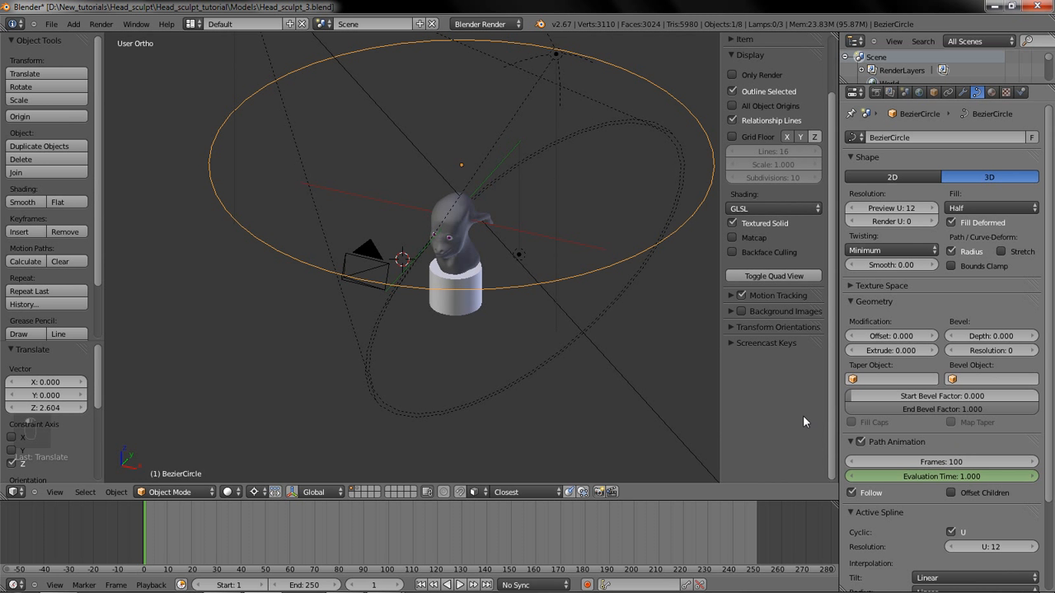
click(940, 462)
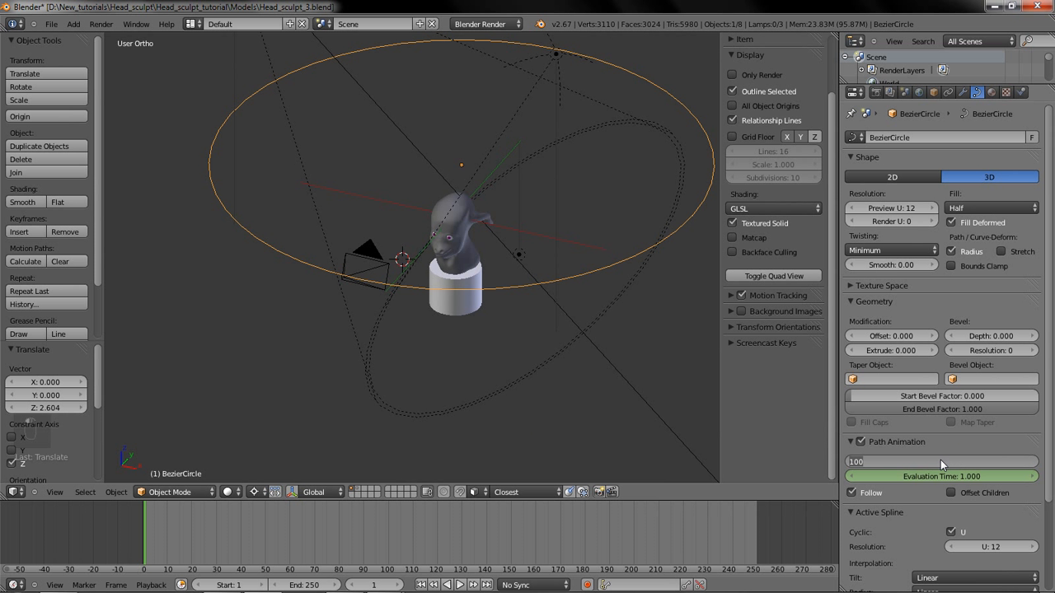
text(250)
key(Return)
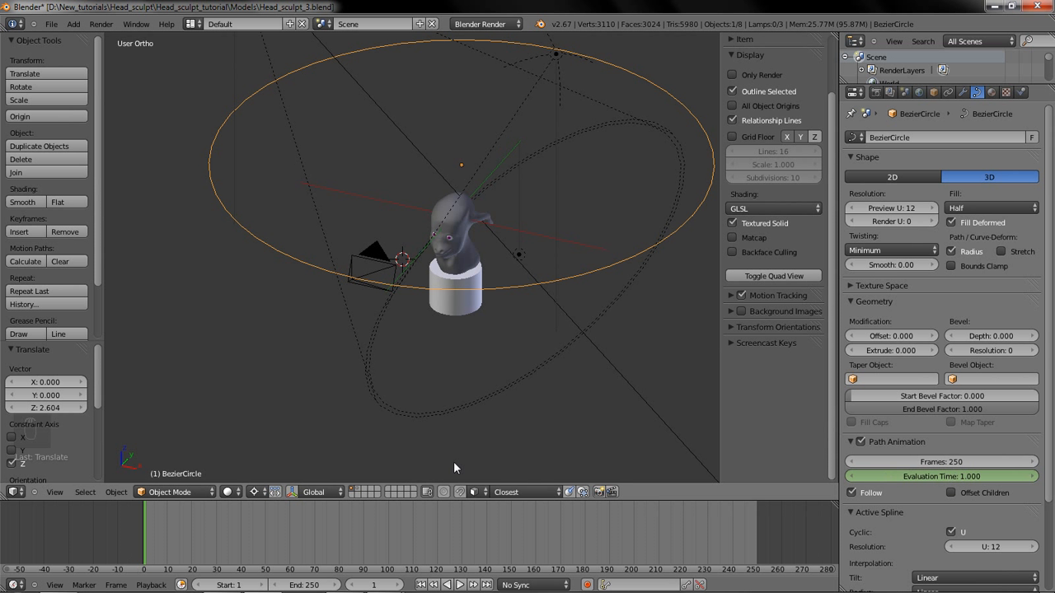
key(alt+a)
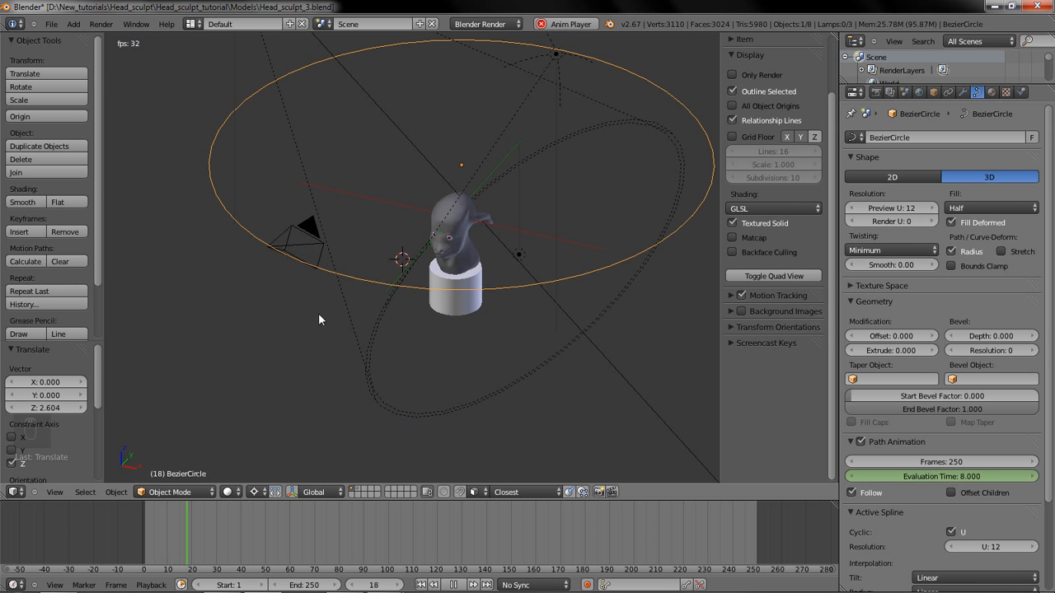
key(Escape)
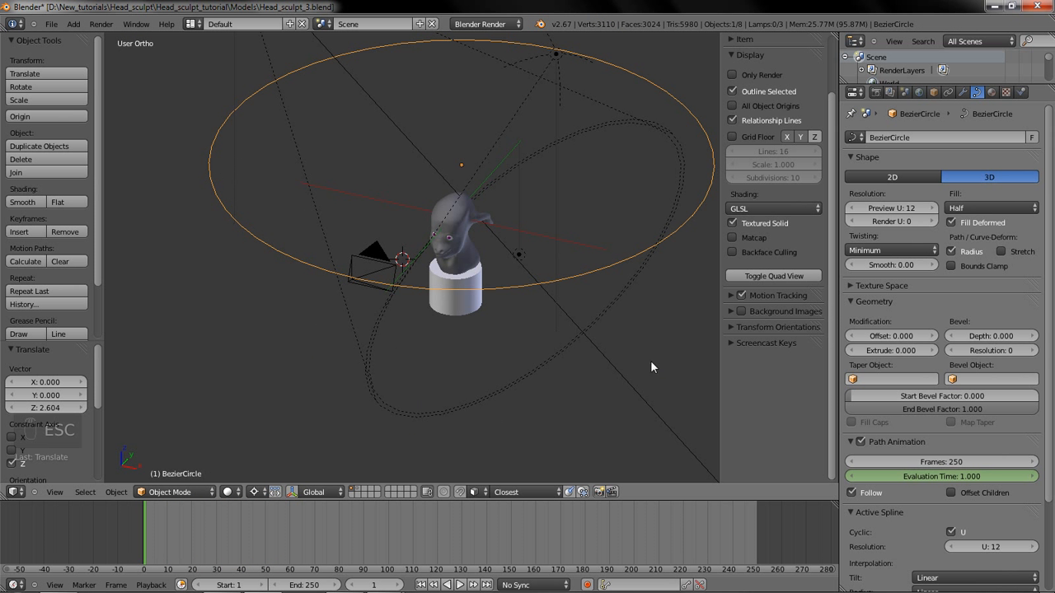
Save the file over the existing one and render a test image of frame 1 through the camera
scroll(541, 340, down, 2)
key(ctrl+s)
click(426, 333)
middle_drag(433, 339, 547, 331)
key(KP_0)
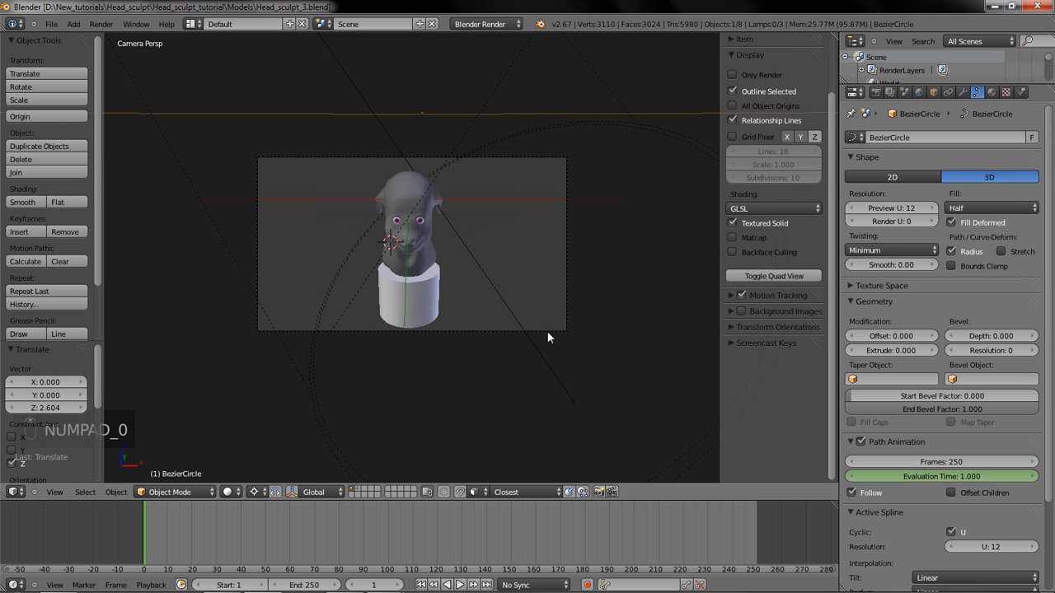
key(F12)
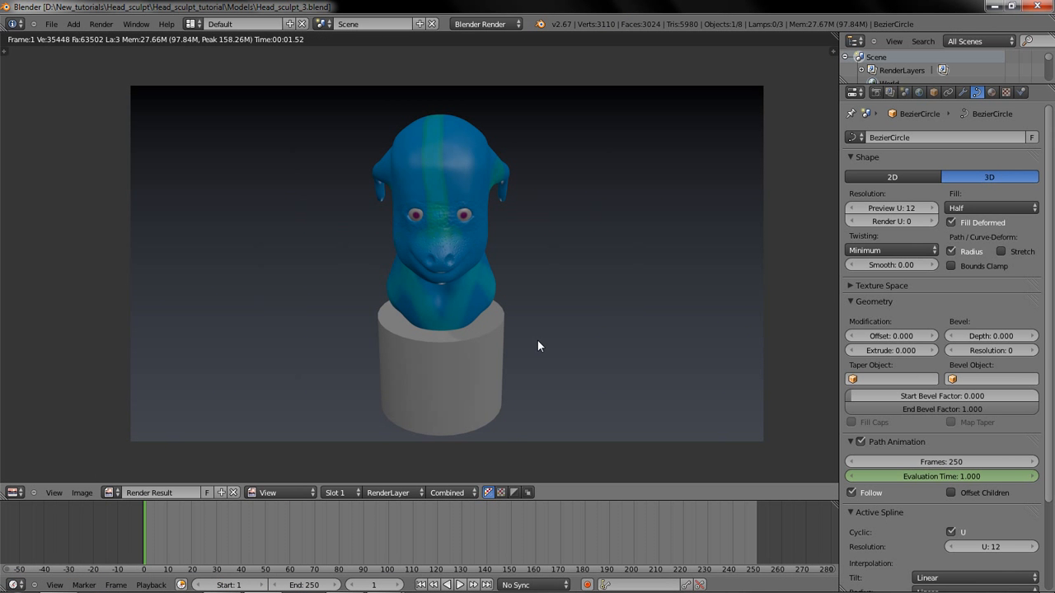
key(Escape)
Select the cylinder base and lower it about 0.044 along Z in a wireframe side view
right_click(416, 317)
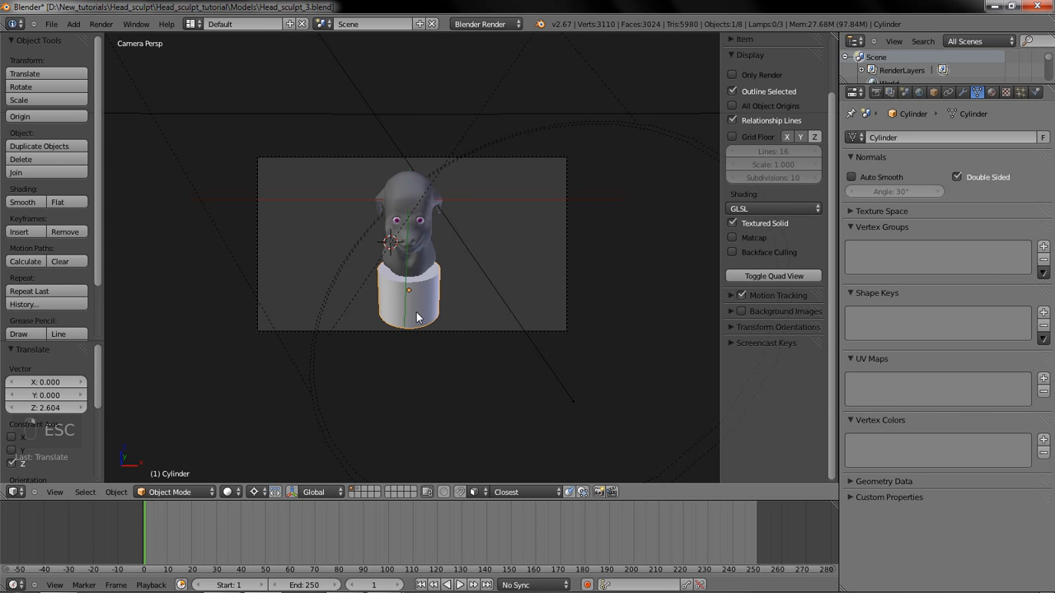
key(KP_3)
scroll(245, 219, up, 3)
shift+middle_drag(569, 241, 334, 271)
shift+middle_drag(335, 377, 403, 190)
key(z)
scroll(409, 190, up, 3)
key(g)
key(z)
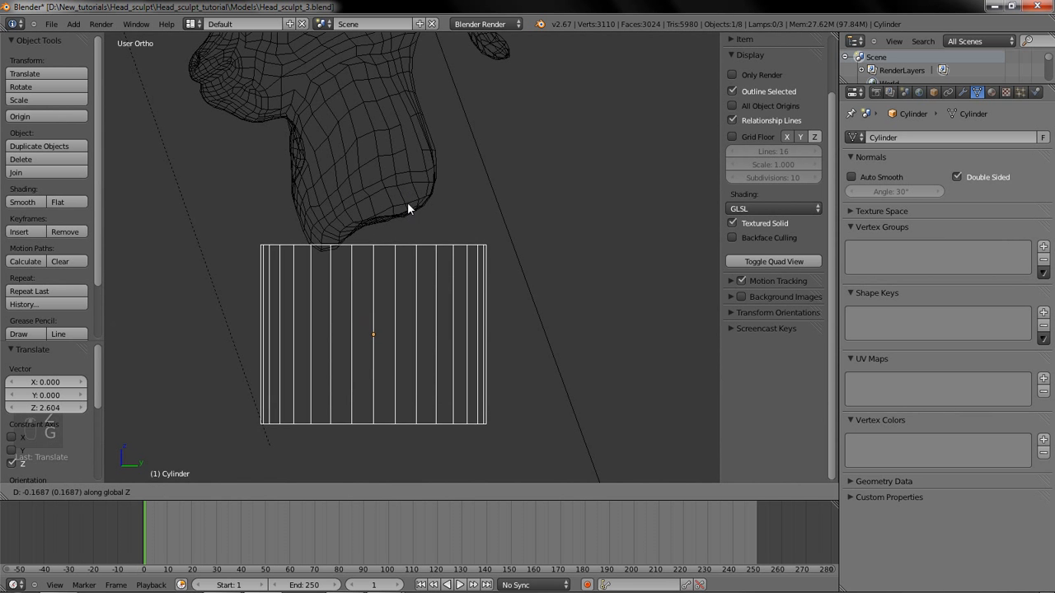
click(407, 194)
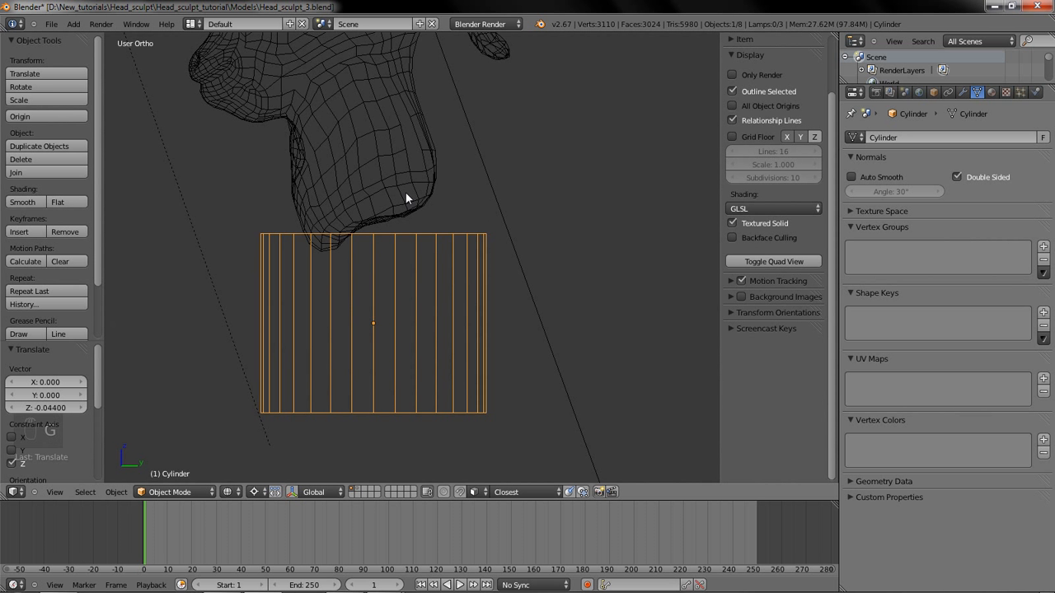
Select the low-poly head and set the pivot point to the bounding box centre
right_click(420, 211)
scroll(477, 255, down, 4)
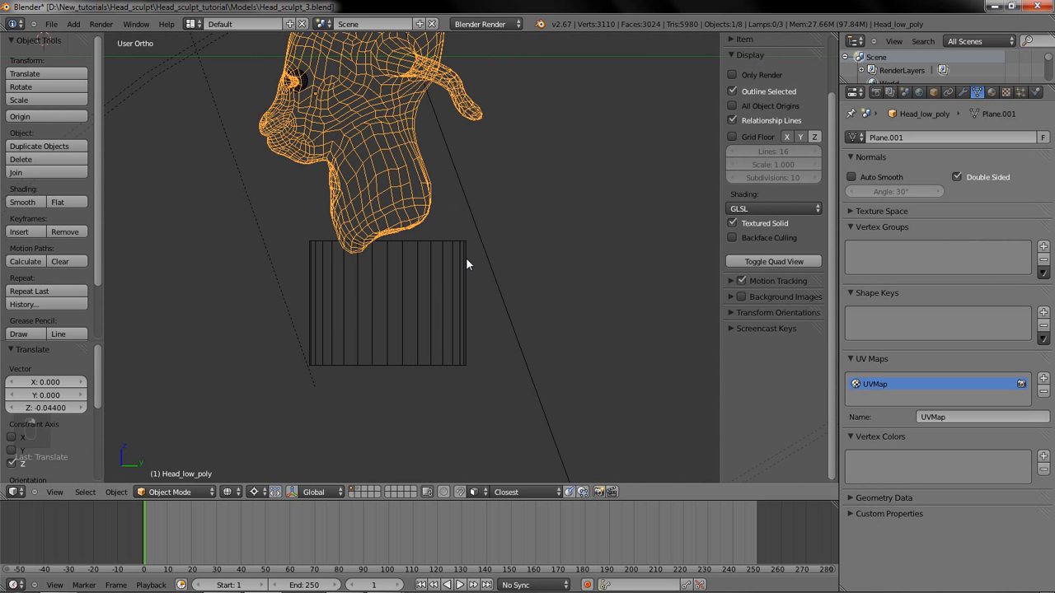
key(r)
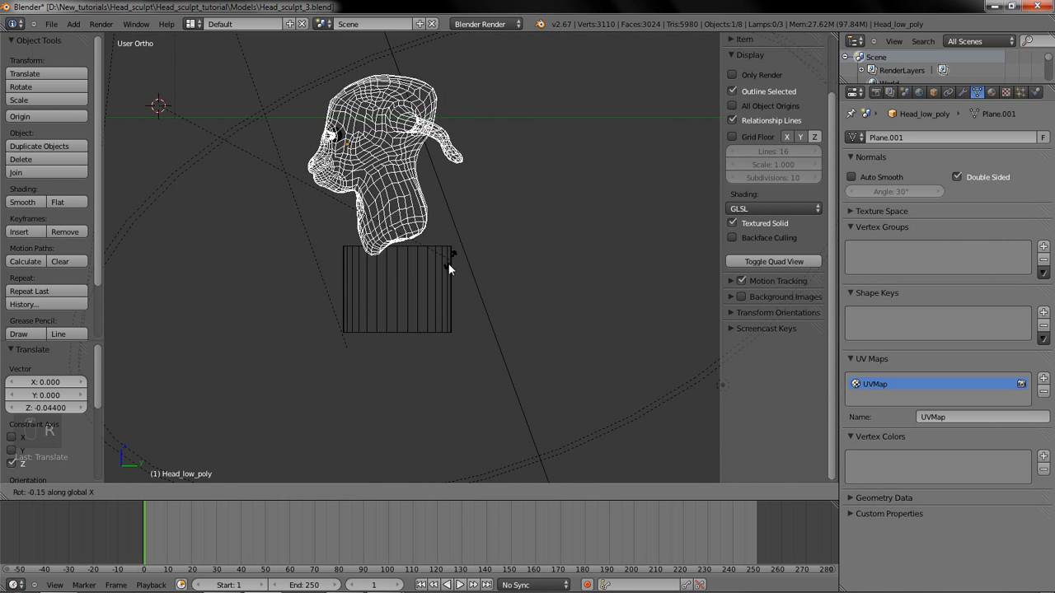
right_click(440, 276)
key(comma)
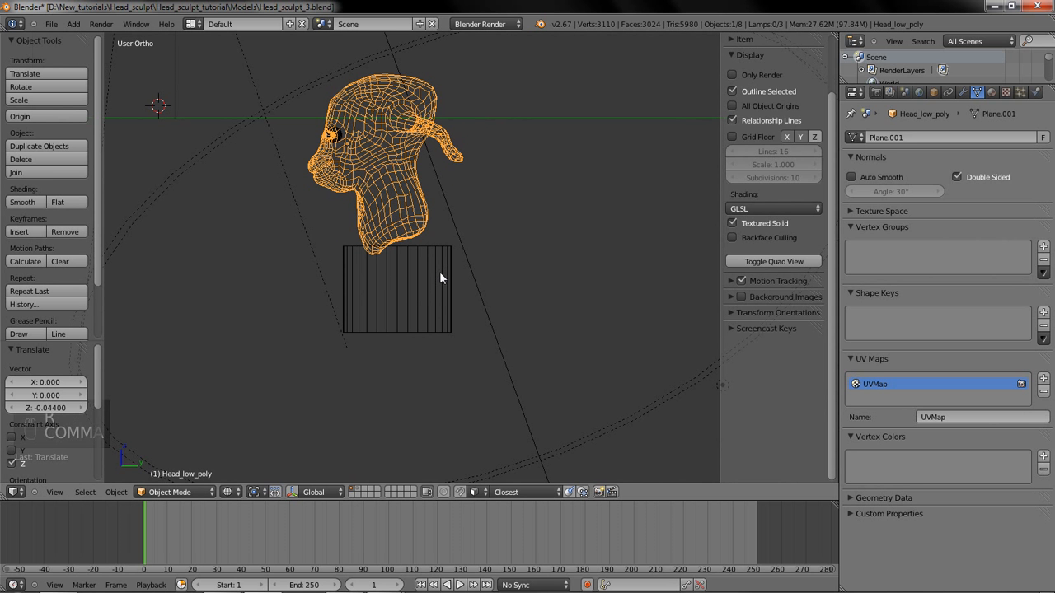
Try tilting the head around X and shifting it about 0.335 in Y and 0.289 in Z, and undo the changes
key(r)
key(x)
click(415, 278)
key(g)
right_click(428, 268)
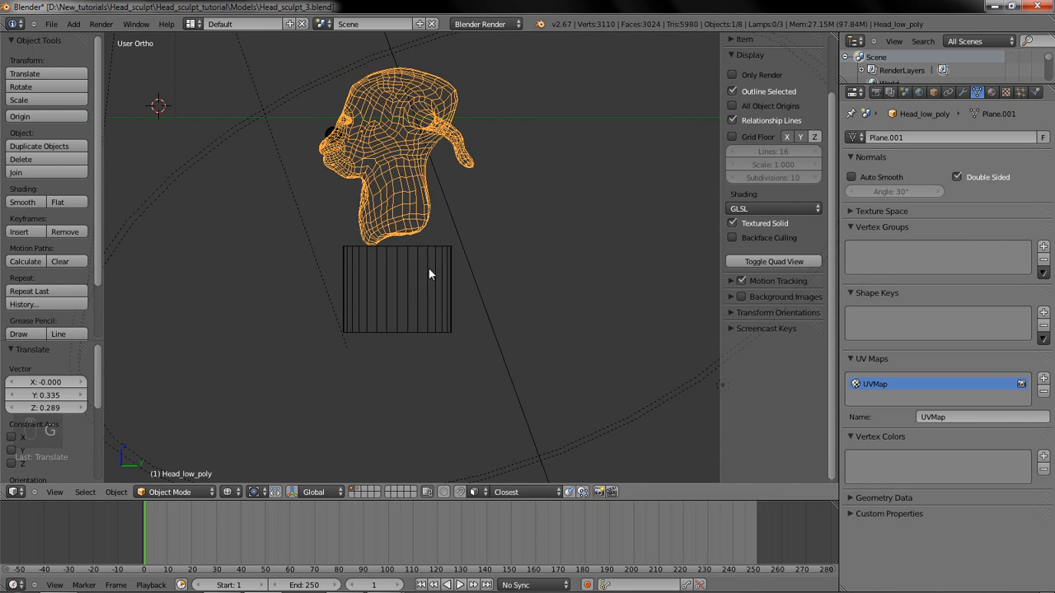
key(ctrl+z)
key(ctrl+z)
key(ctrl+z)
Add the eyes to the head selection, rotate both together in side view and shift them about 0.634 in Y and 0.326 in Z
right_click(336, 134)
middle_drag(347, 143, 403, 151)
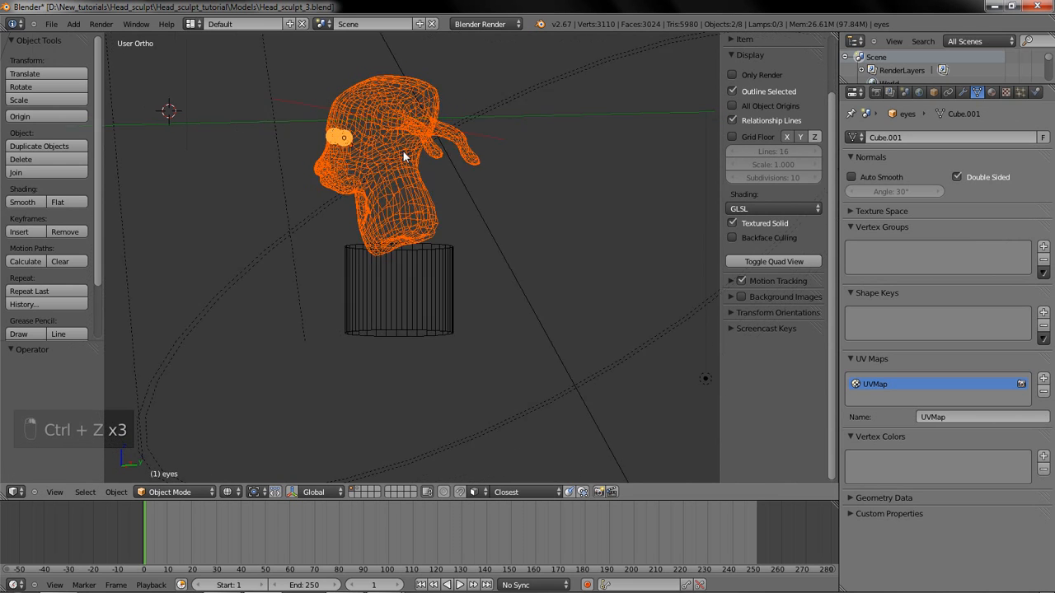
scroll(442, 152, up, 3)
key(KP_3)
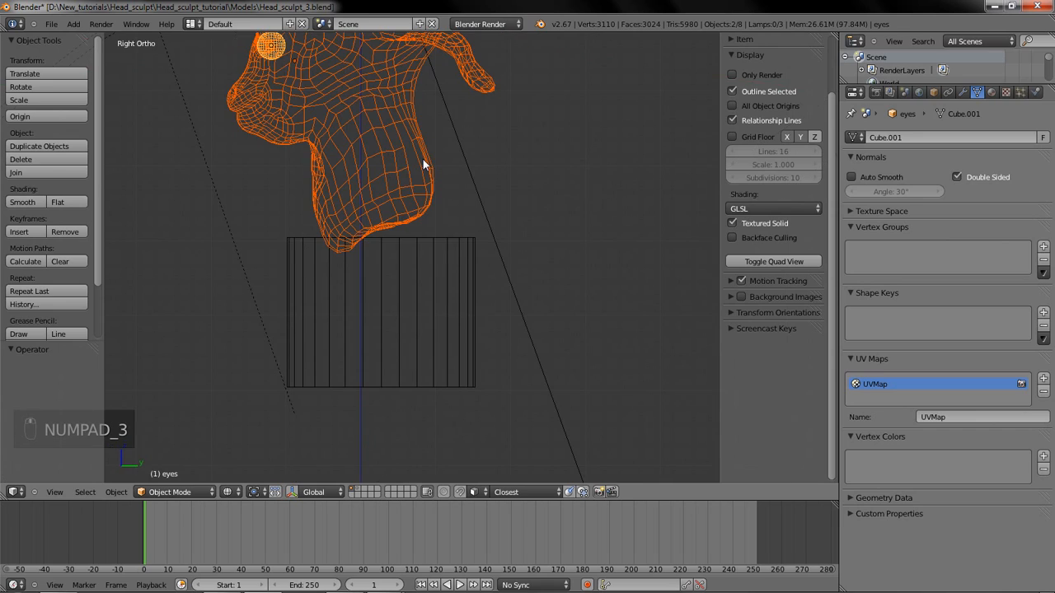
key(r)
click(370, 190)
key(g)
click(412, 168)
middle_drag(412, 168, 426, 204)
scroll(426, 205, down, 3)
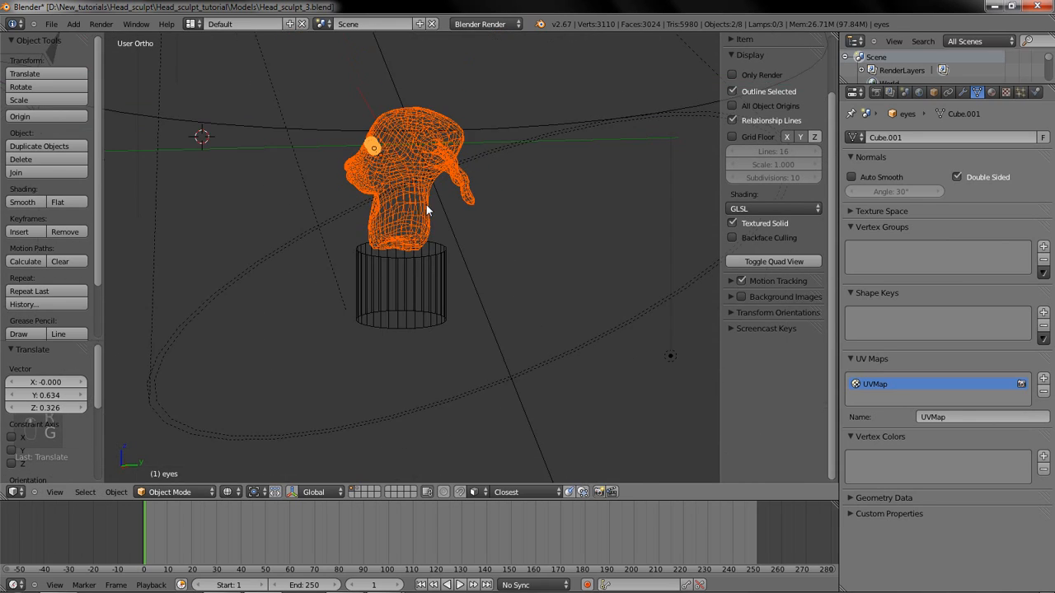
Render test images of frames 1 and 36, playing the orbit animation in the solid-shaded camera view between them
key(F12)
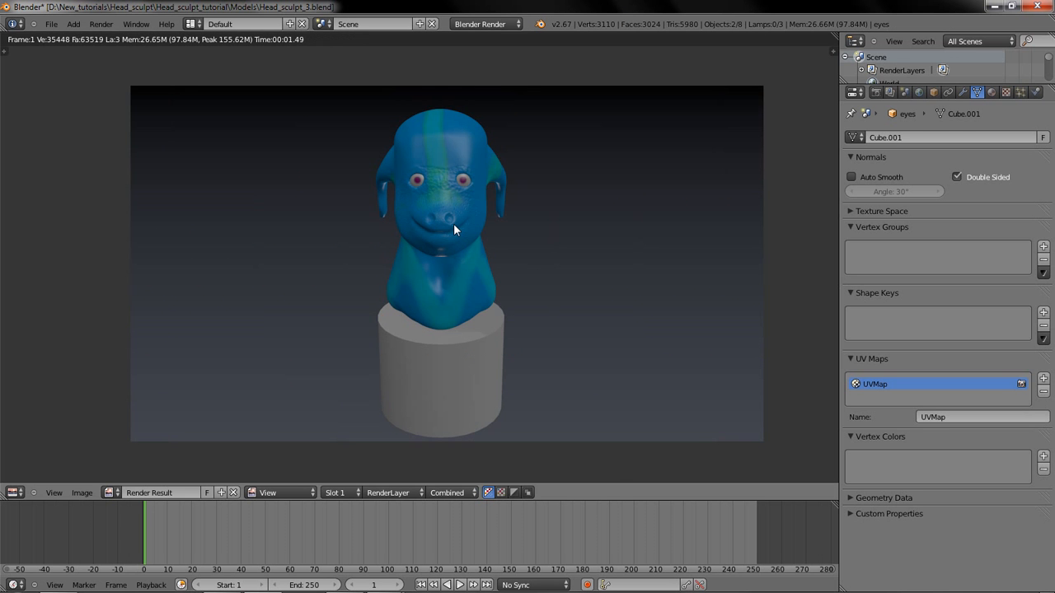
key(Escape)
key(KP_0)
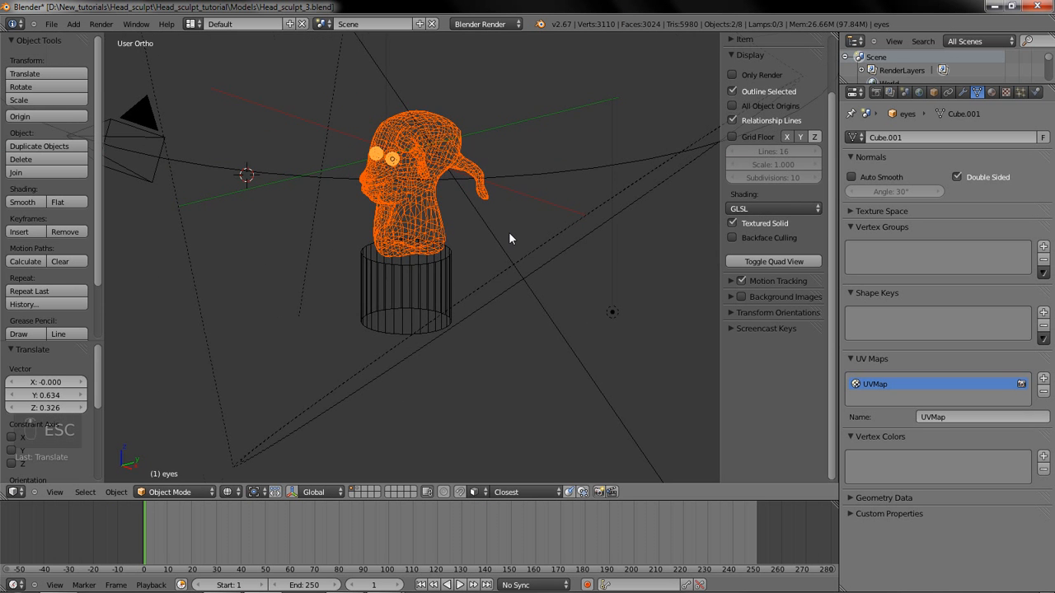
key(z)
key(alt+a)
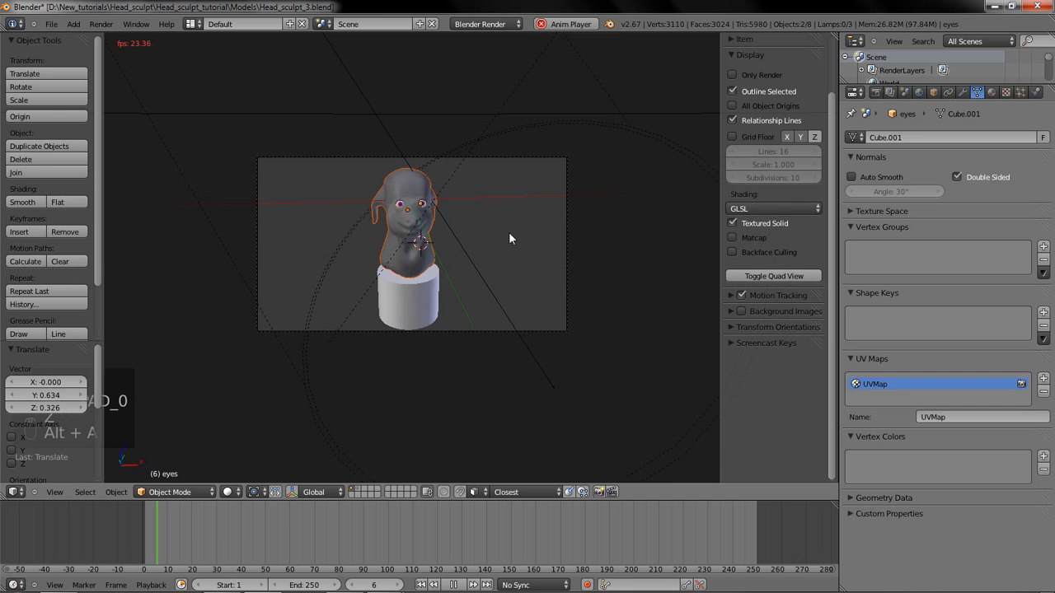
key(F12)
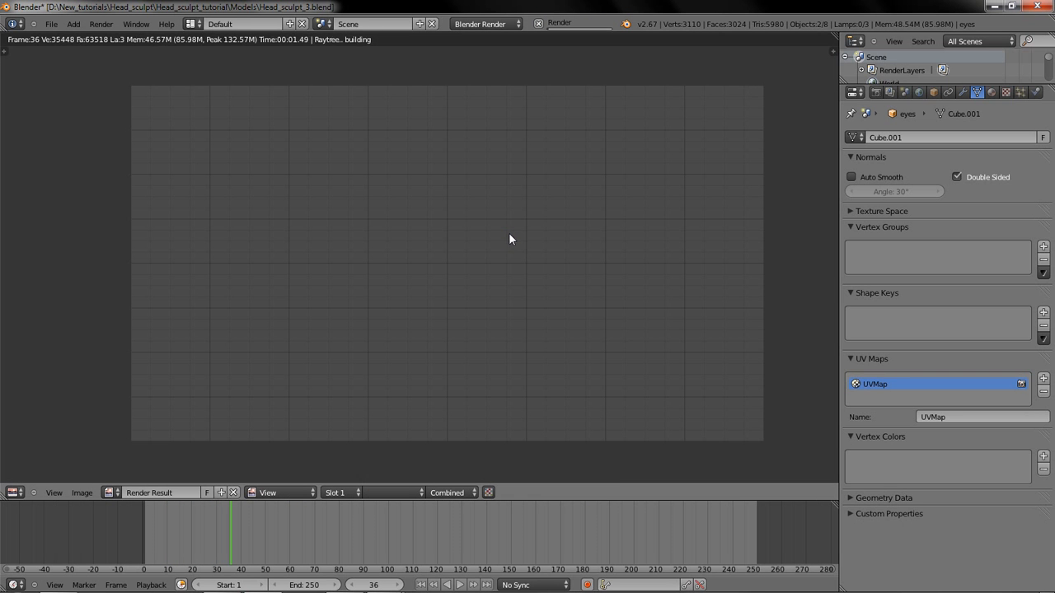
key(Escape)
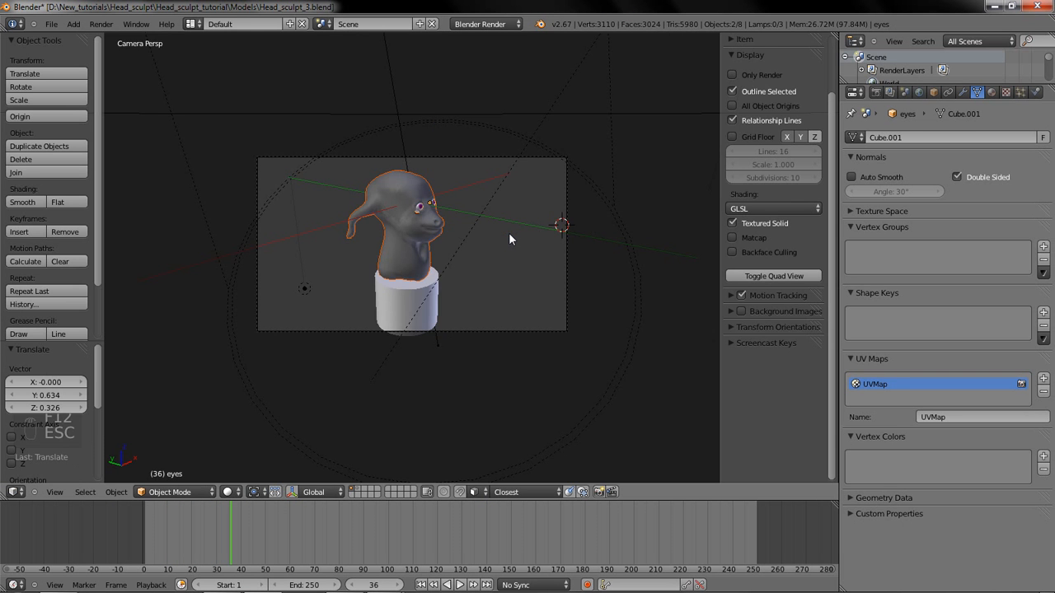
Continue playing the orbit animation and render test images of frames 101 and 208
key(alt+a)
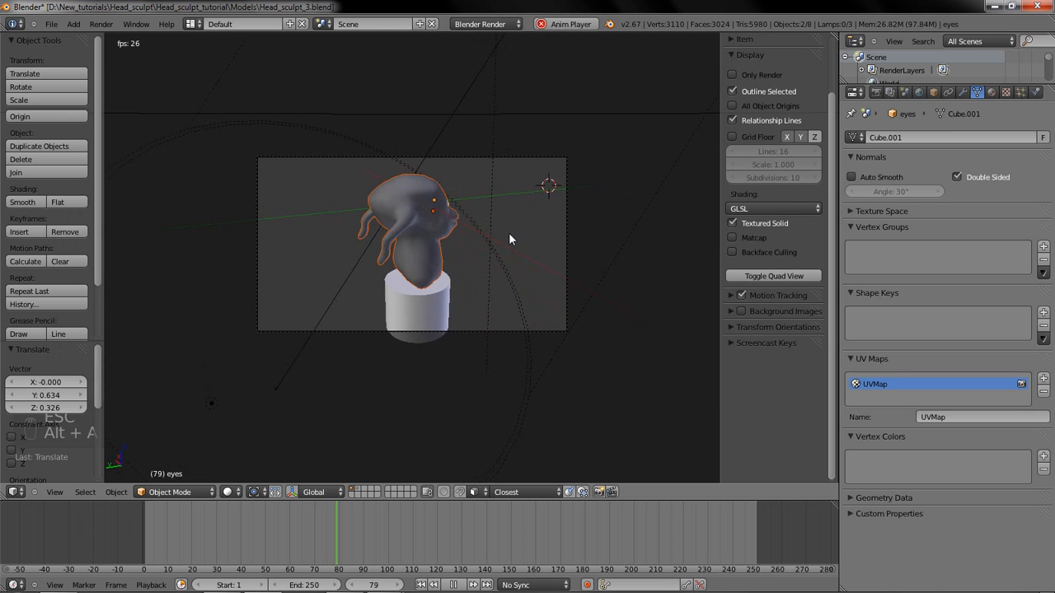
key(F12)
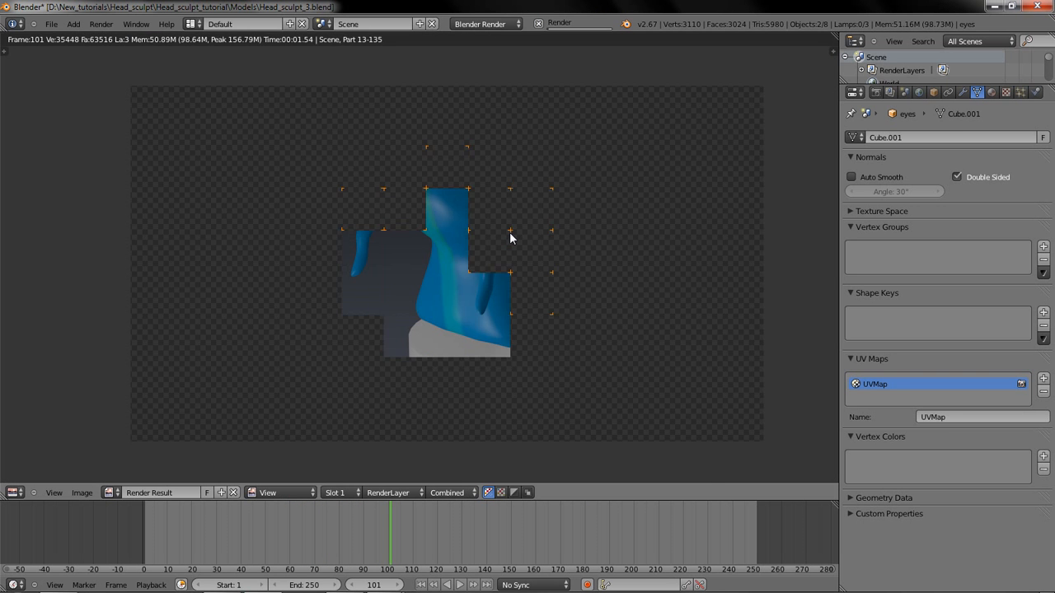
key(Escape)
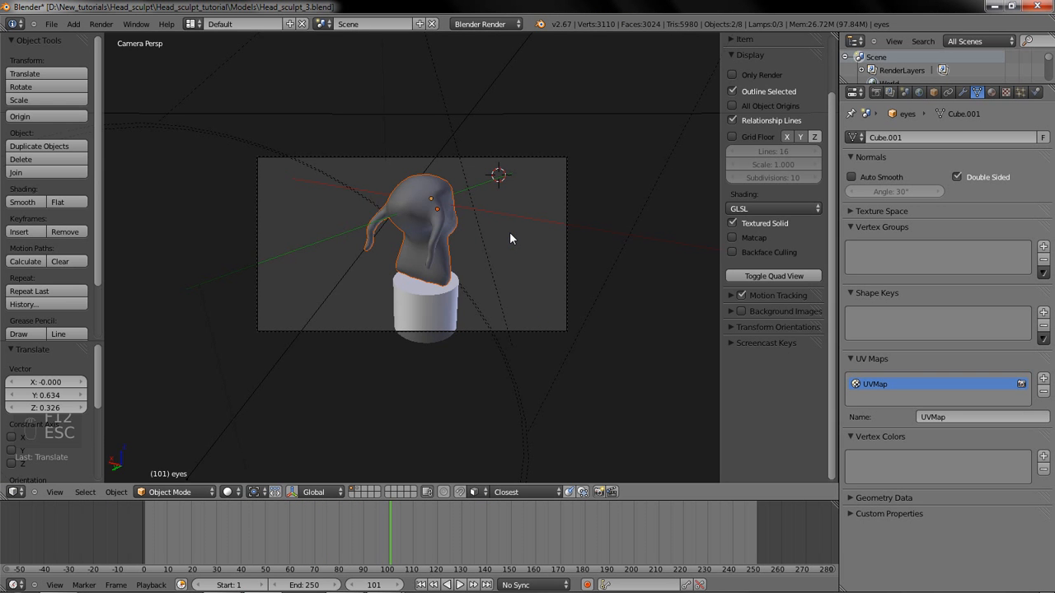
key(alt+a)
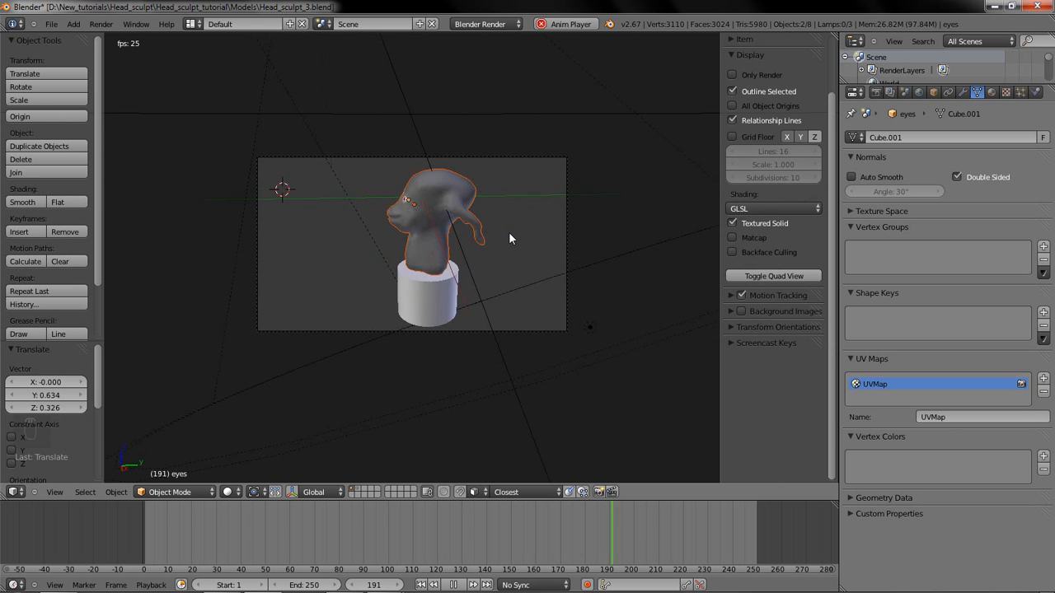
key(F12)
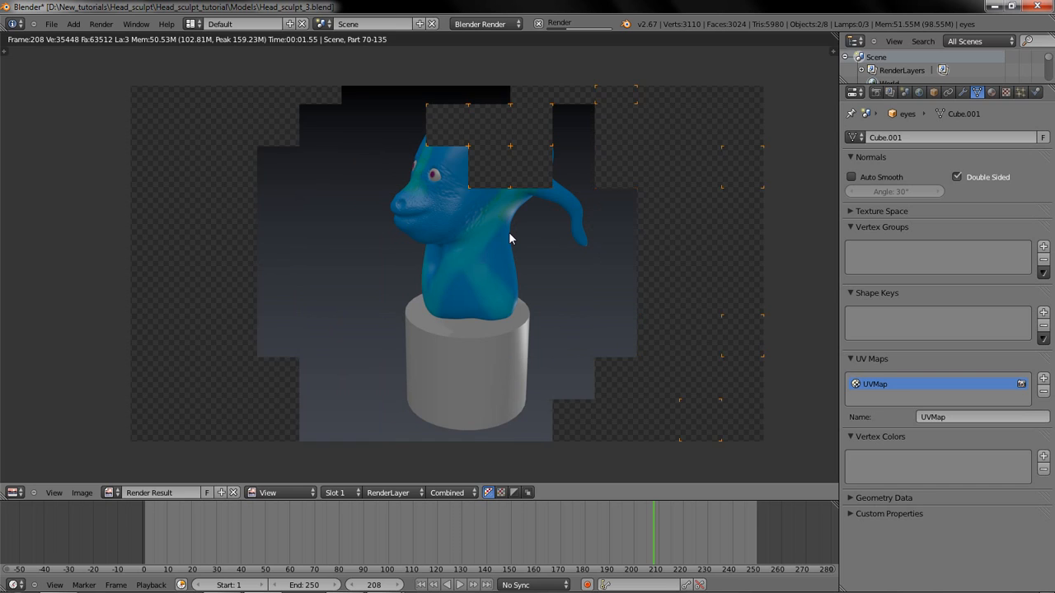
key(Escape)
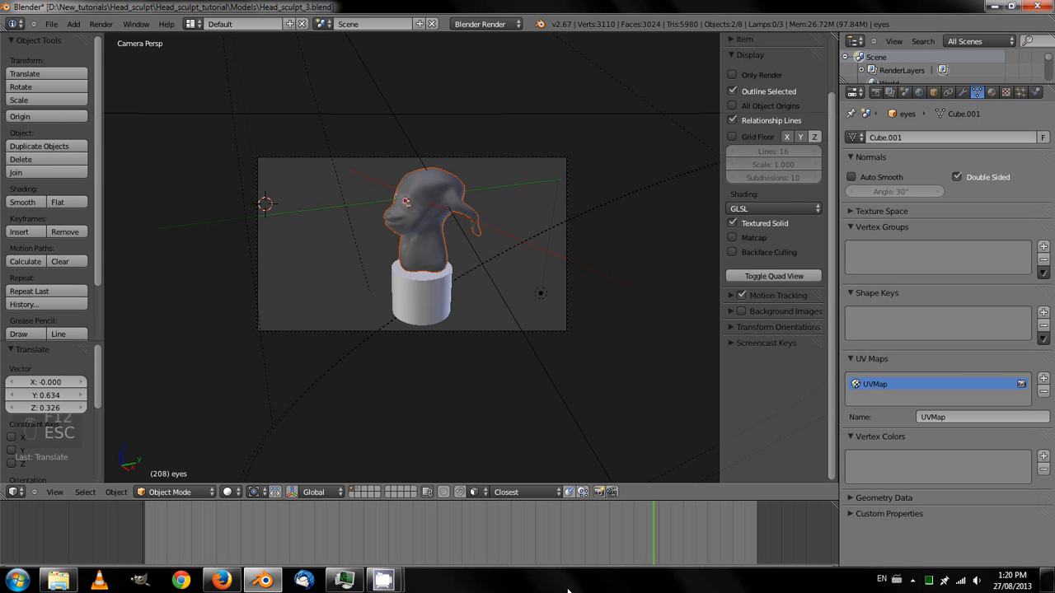
Return to frame 1 outside the camera view and save the file
middle_drag(407, 325, 388, 267)
key(shift+Left)
key(ctrl+s)
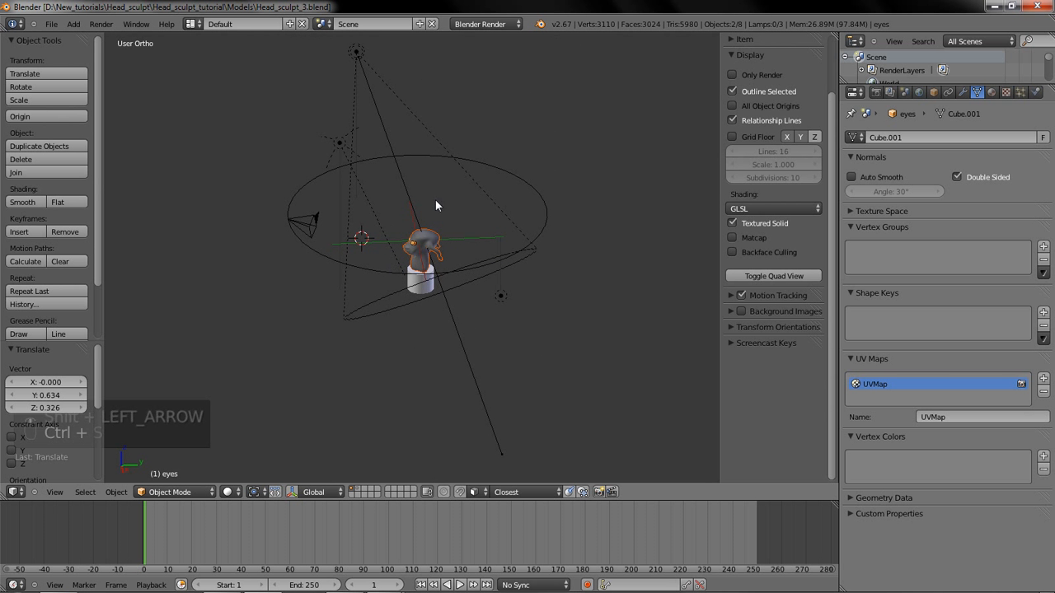
Set the render output file format to PNG
click(877, 92)
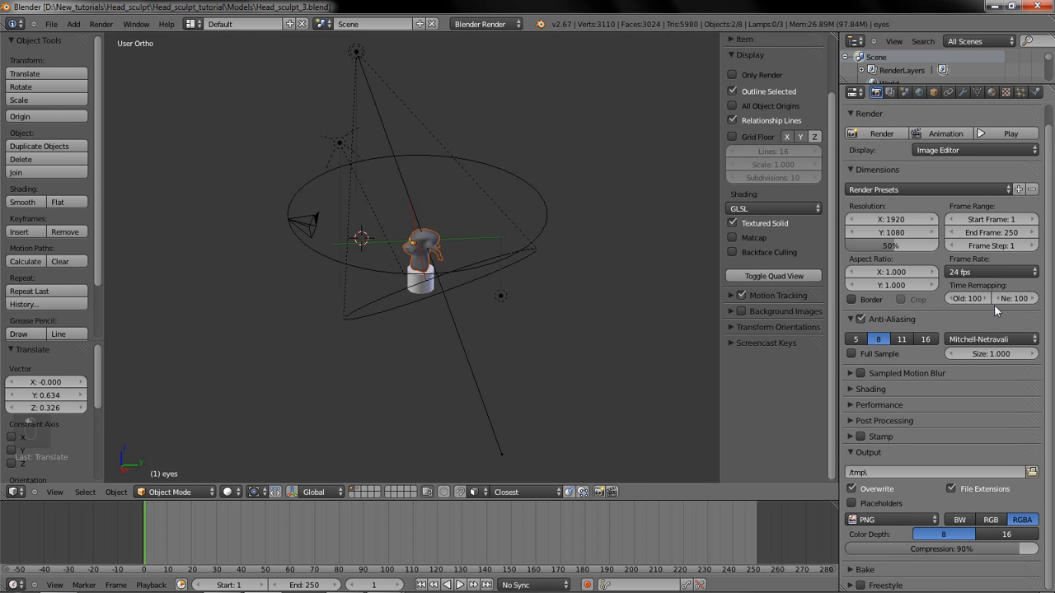
click(897, 519)
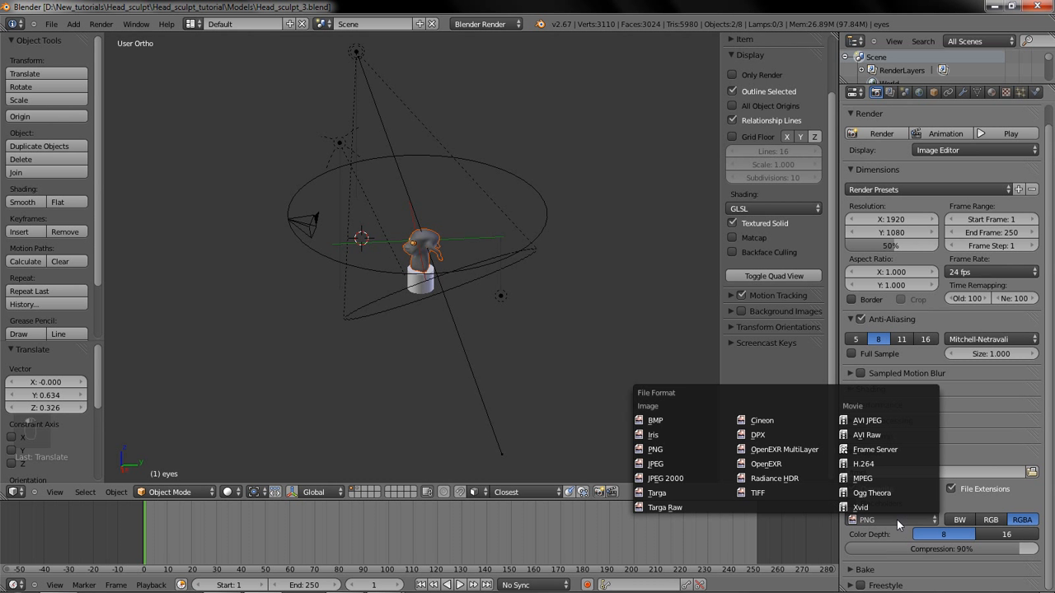
click(691, 451)
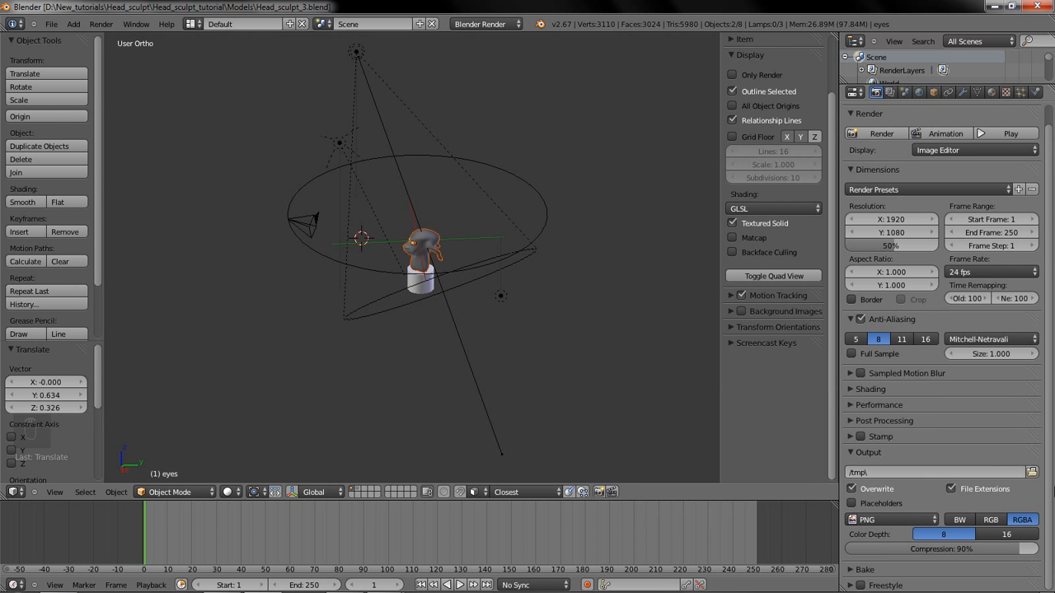
Set the render output folder to D:\New_tutorials\Head_sculpt\Head_sculpt_tutorial\Animation\Images\
click(1032, 474)
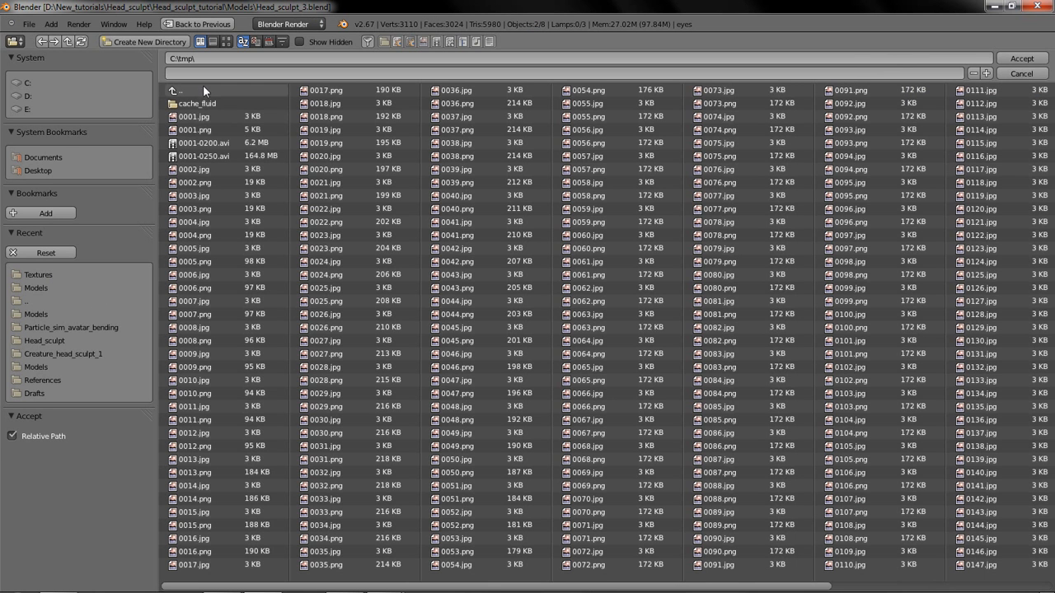
click(23, 96)
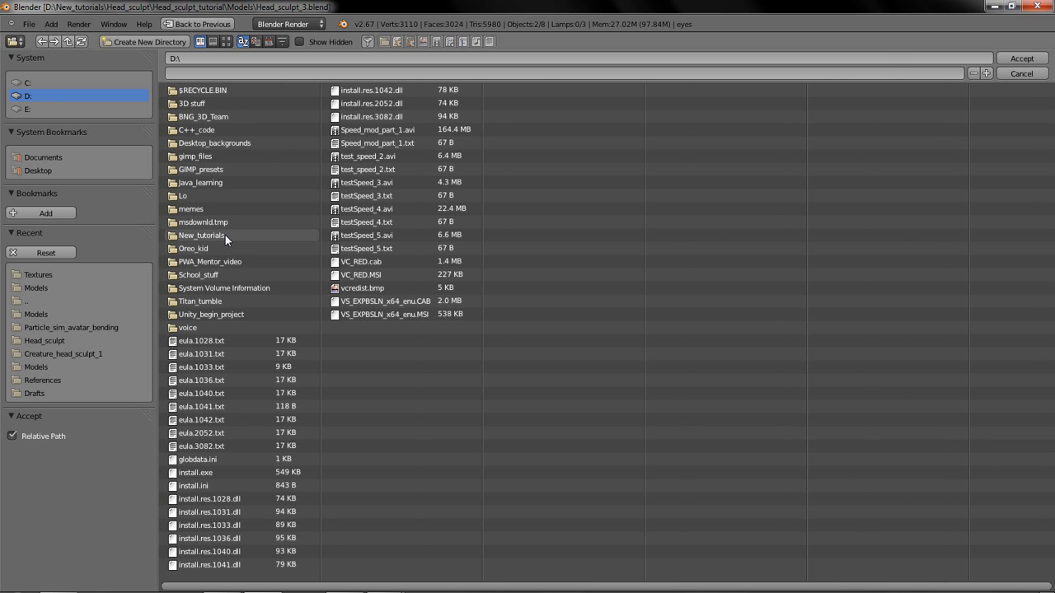
click(225, 235)
click(210, 105)
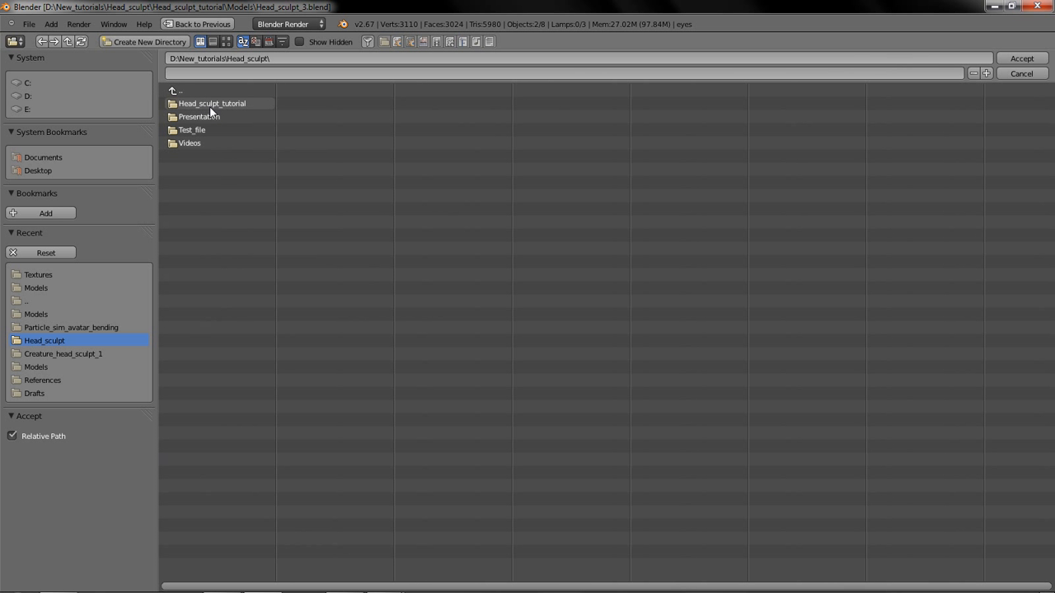
click(210, 108)
click(214, 105)
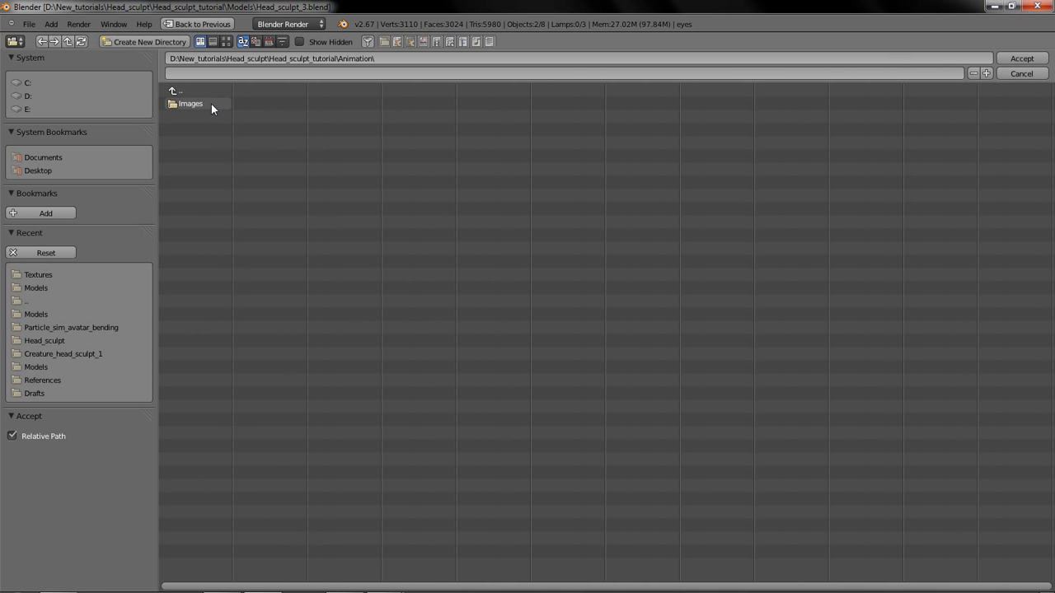
click(211, 104)
click(241, 72)
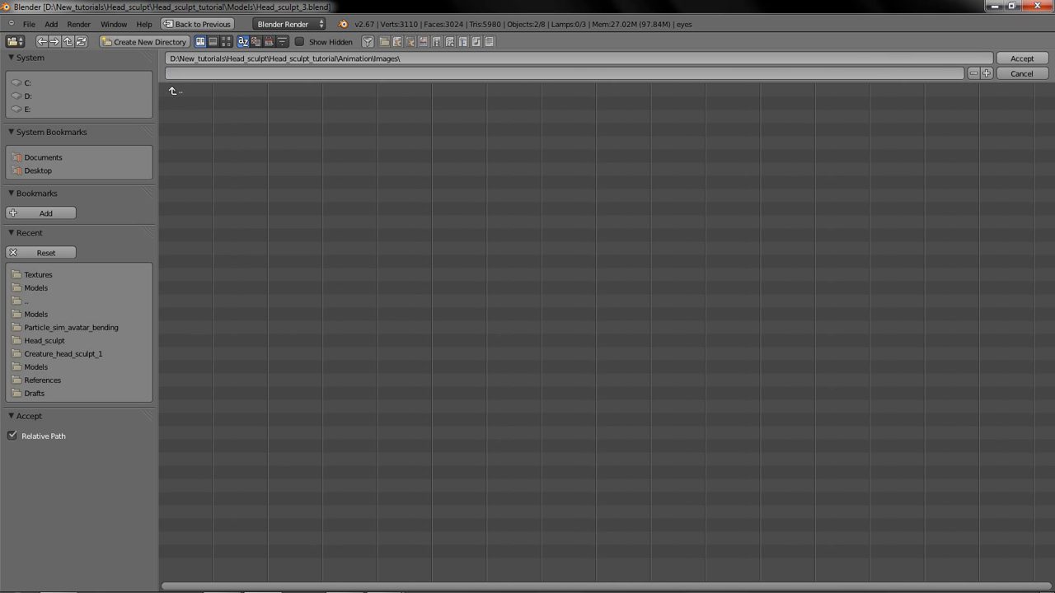
key(Return)
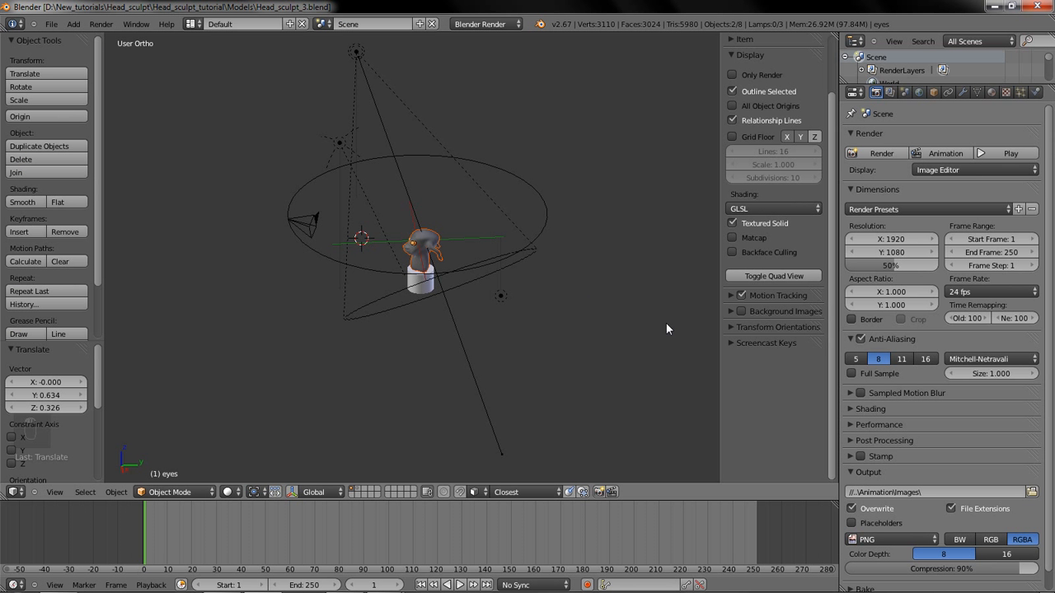
Switch to Windows Explorer, inspect the Images output folder inside Animation, and return to Blender
click(58, 580)
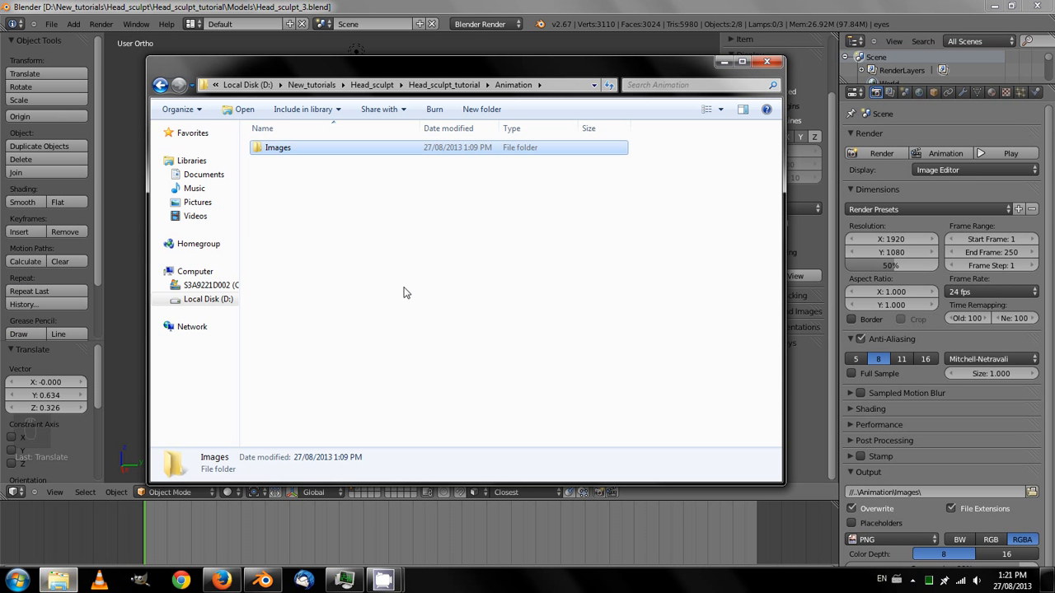
double_click(450, 151)
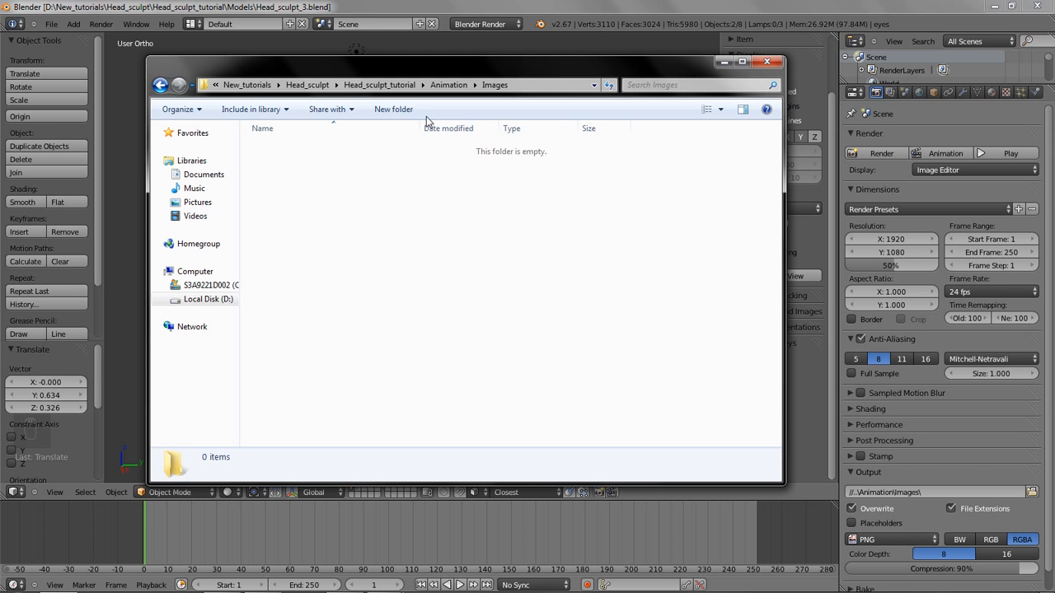
click(344, 85)
double_click(330, 151)
double_click(288, 151)
click(813, 6)
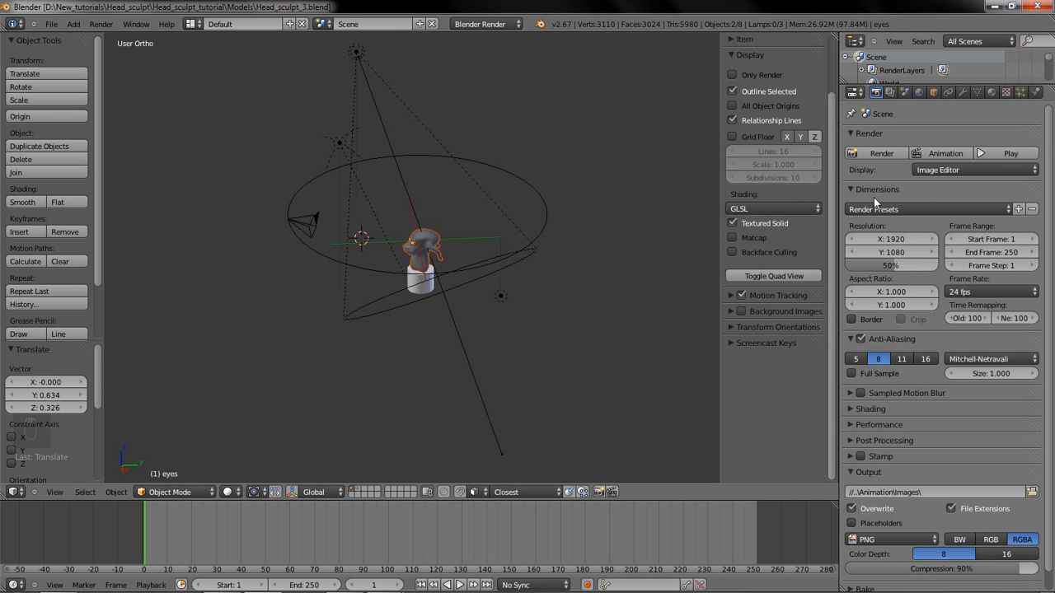
Review the PNG output format and start rendering the full animation from frame 1 to 250
scroll(958, 464, down, 1)
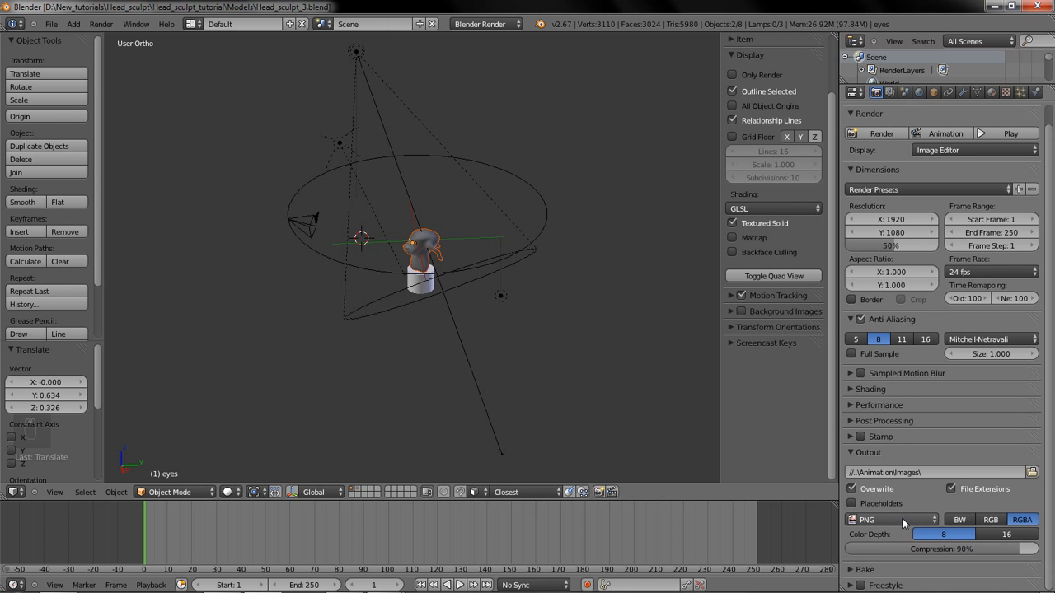
click(857, 522)
scroll(471, 369, up, 4)
scroll(470, 369, down, 1)
middle_drag(470, 370, 561, 366)
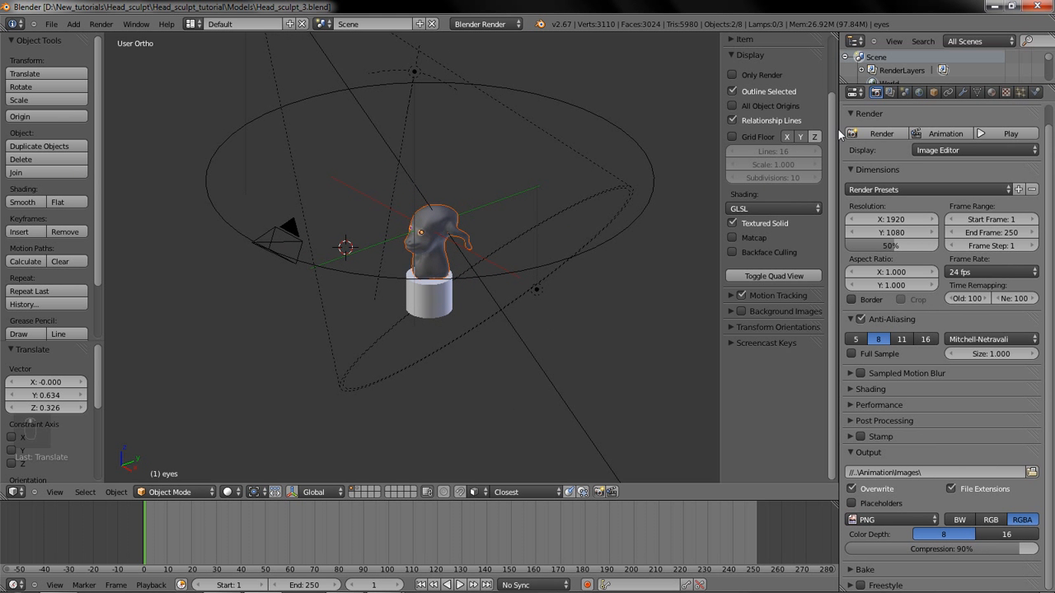
click(940, 132)
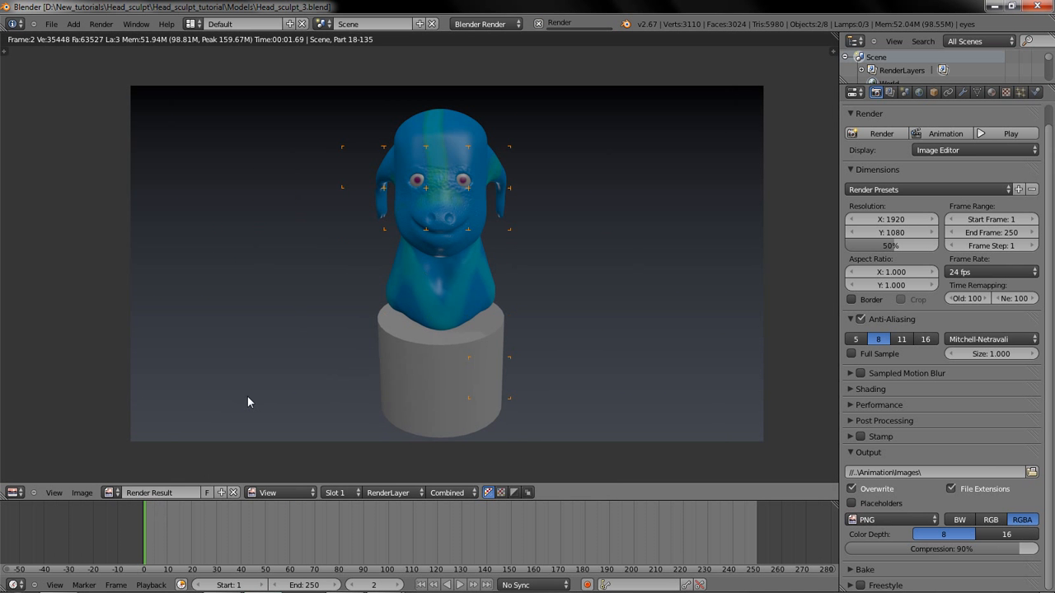
Switch to Windows Explorer and view the rendered frames in the Images folder as extra large icons in a maximized window
click(71, 581)
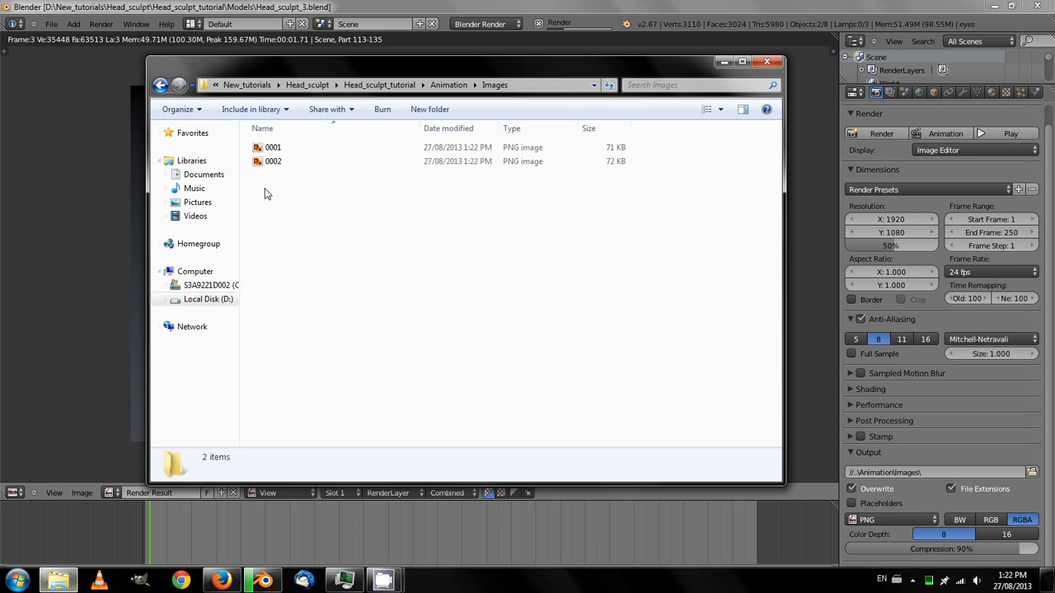
click(721, 110)
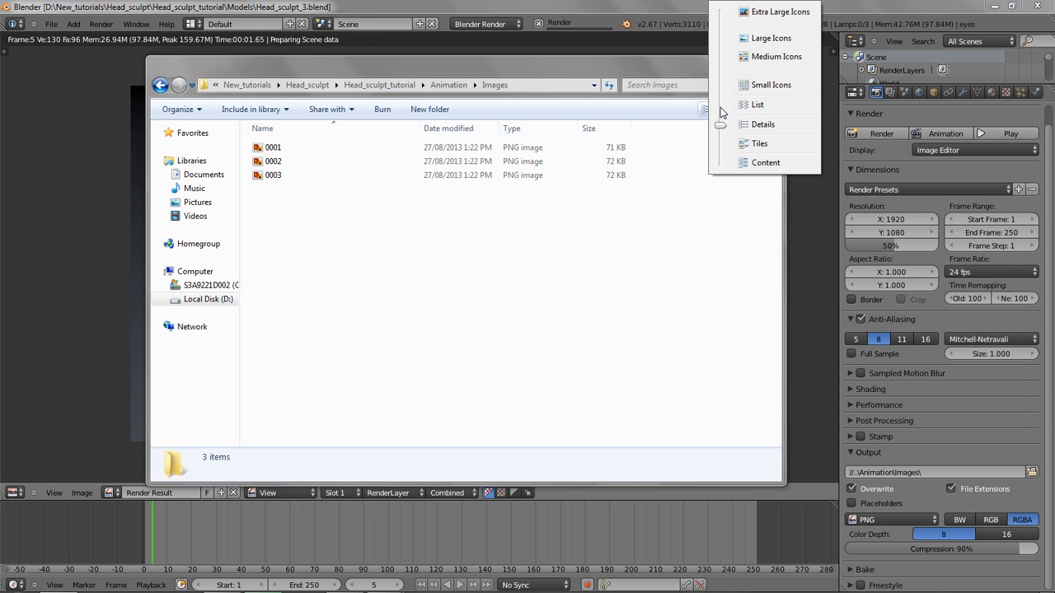
click(767, 11)
double_click(631, 74)
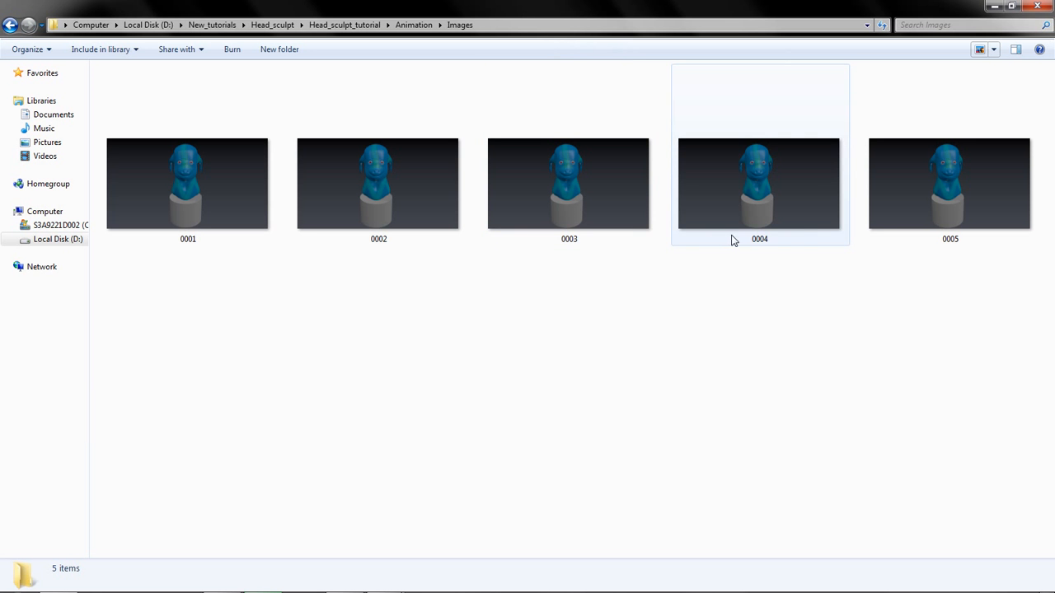
Switch back to Blender to watch the animation render progress
click(234, 583)
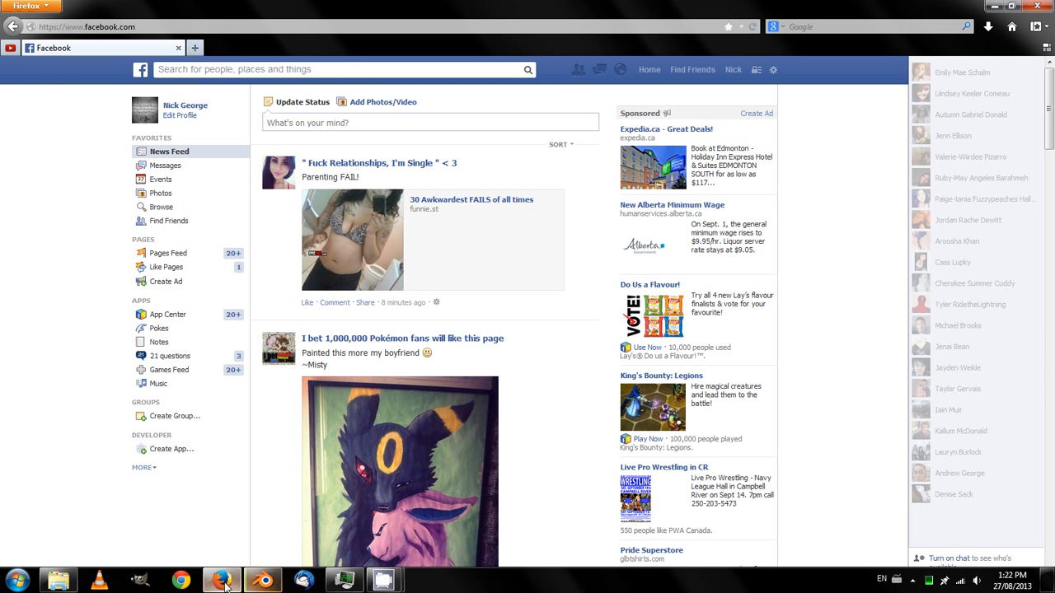
click(233, 582)
click(263, 586)
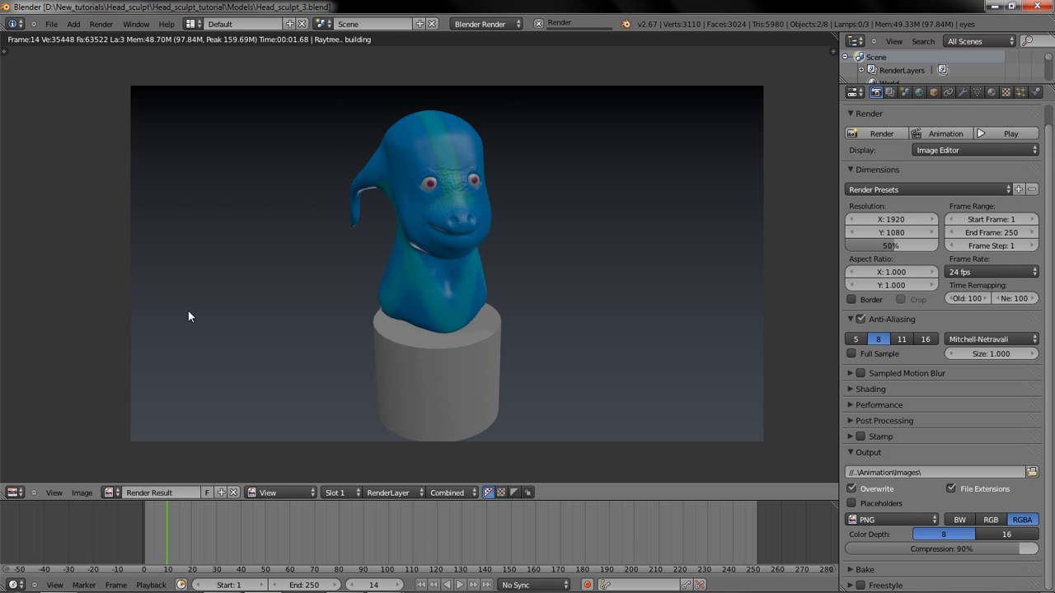
mouse_move(488, 591)
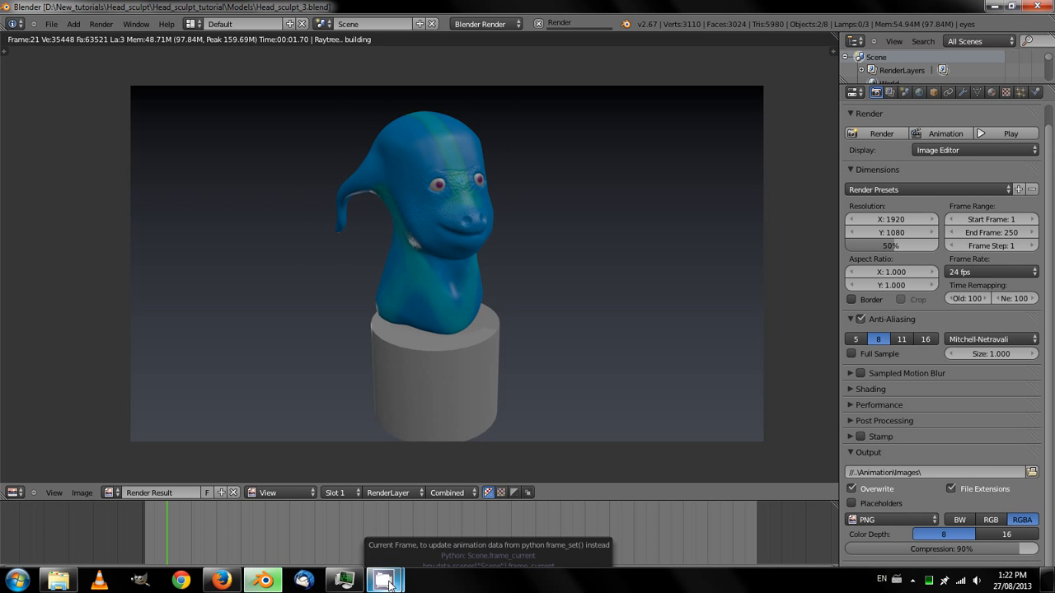
mouse_move(390, 584)
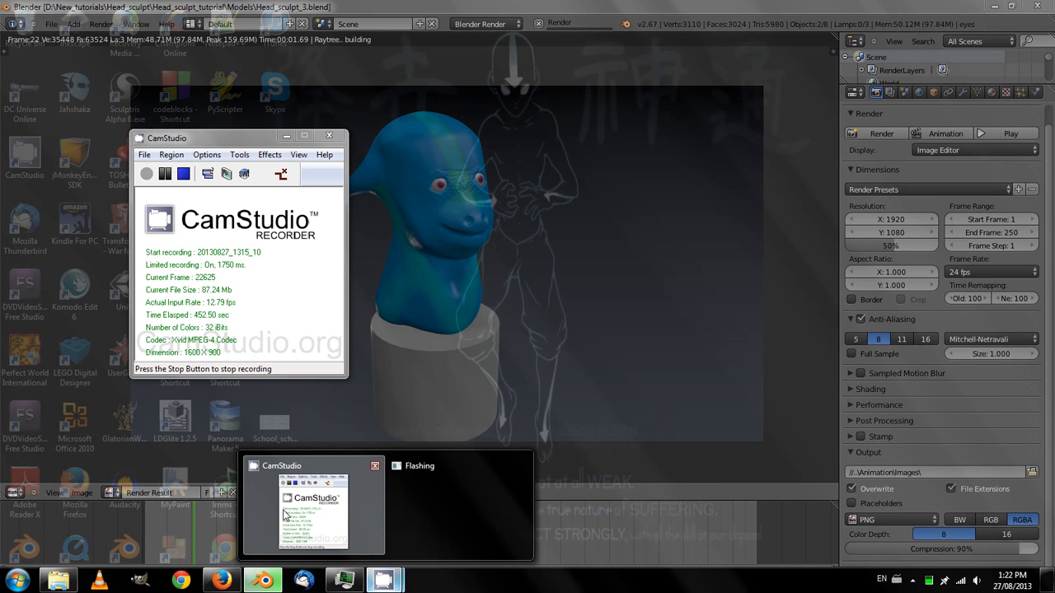
click(313, 511)
drag(274, 136, 815, 78)
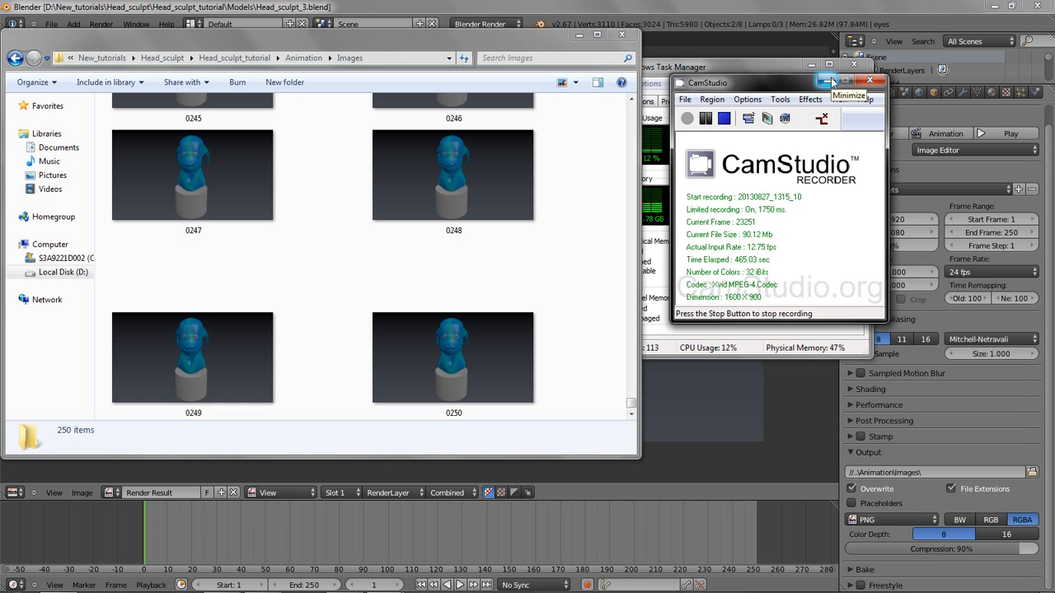
click(828, 82)
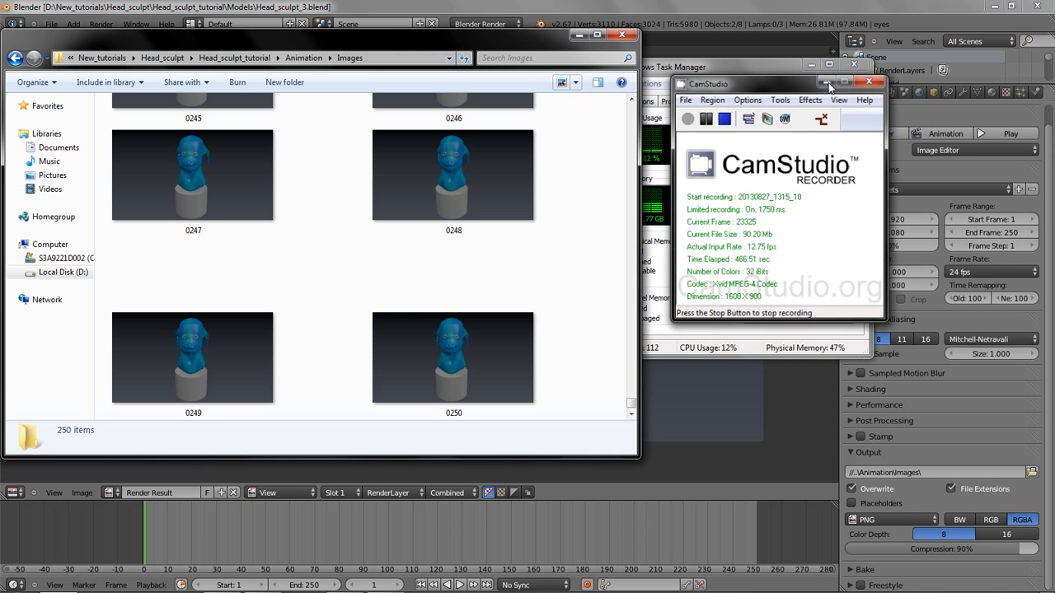
Check the rendered frames up to 0250 in the Images folder, switch back to Blender, and close the render result
drag(515, 41, 773, 78)
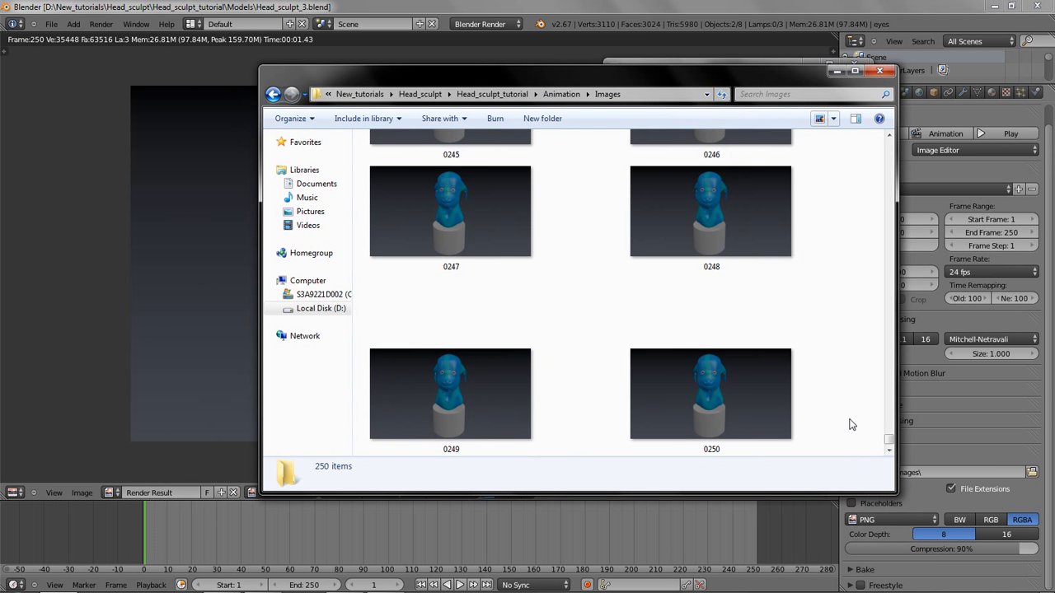
click(391, 5)
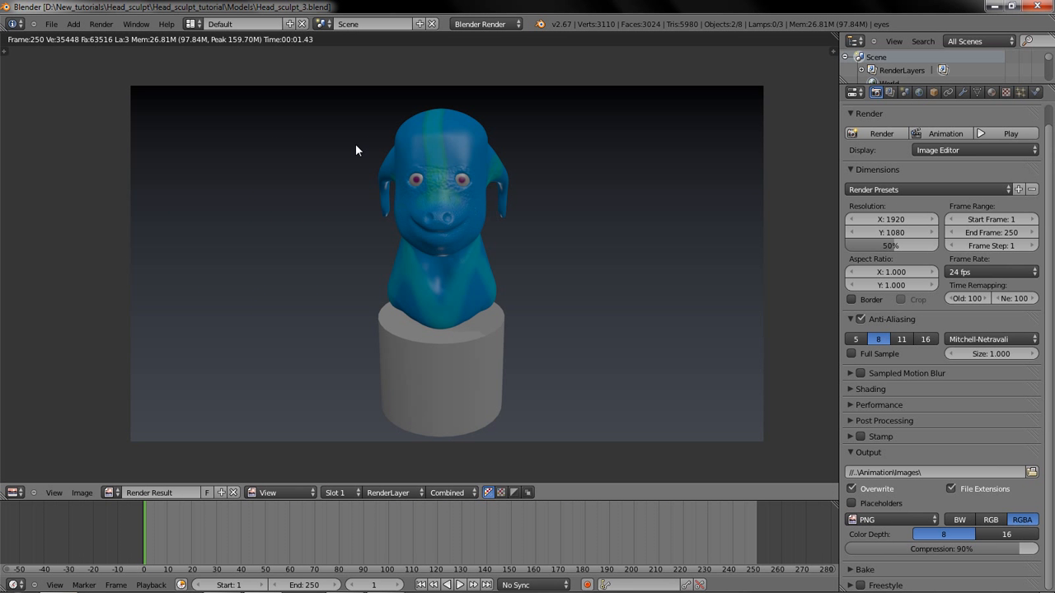
scroll(331, 151, down, 1)
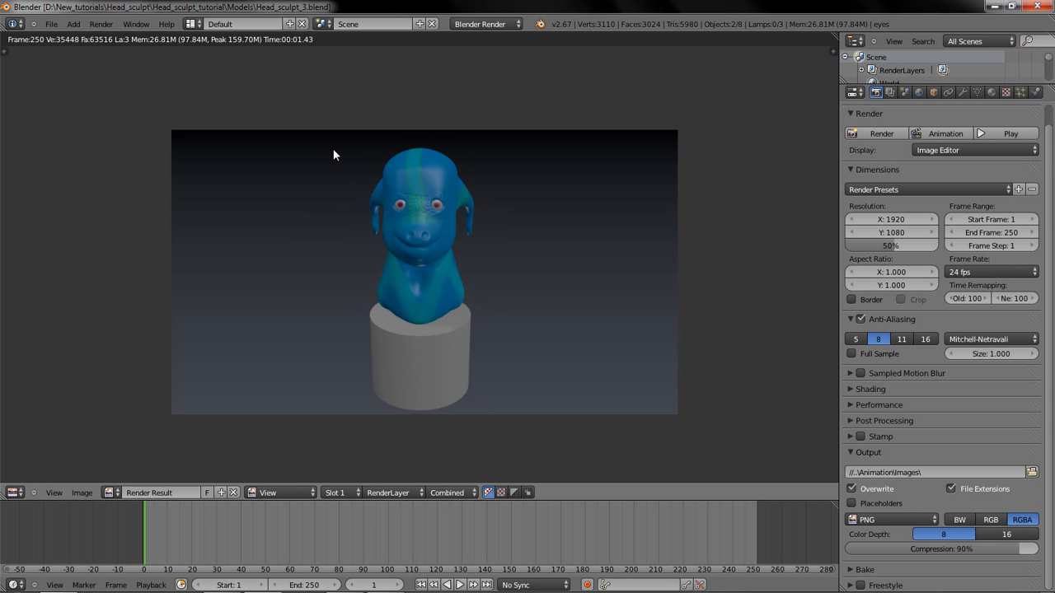
key(Escape)
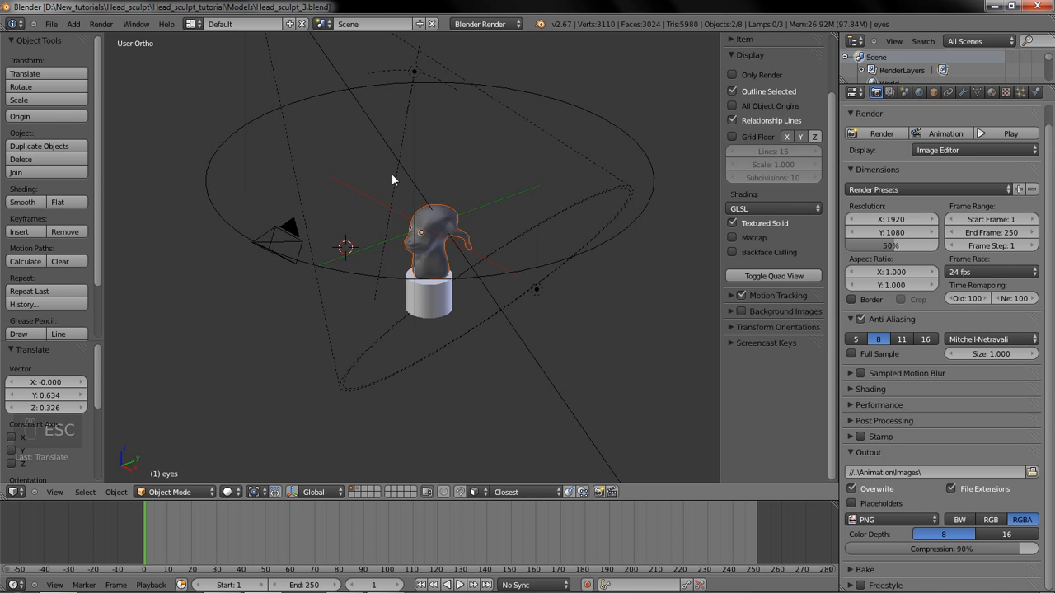
Switch to the Video Editing layout and open the Animation\Images folder as the source for a new image strip
click(193, 24)
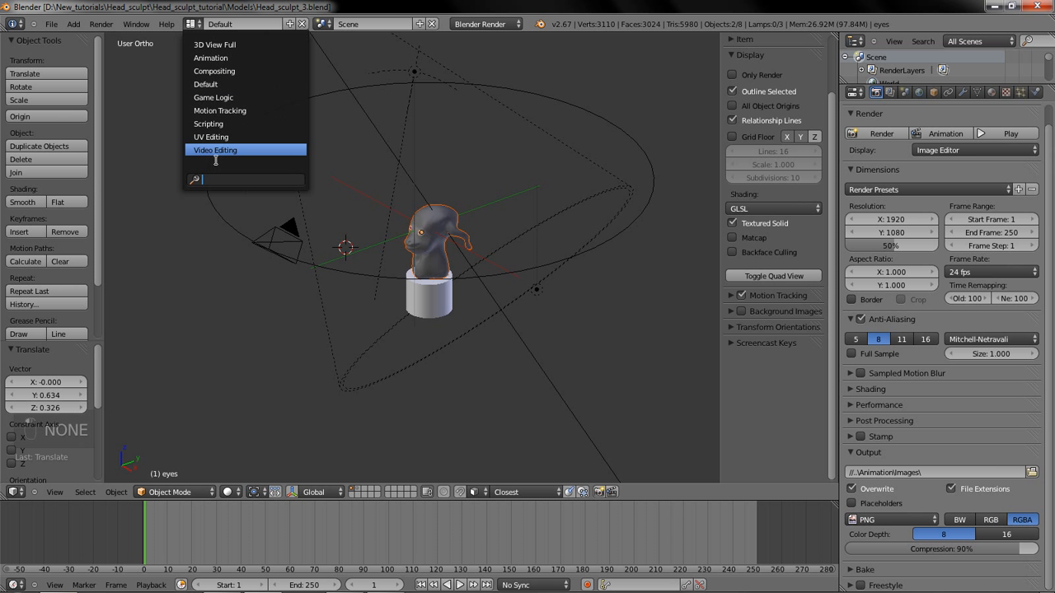
click(222, 150)
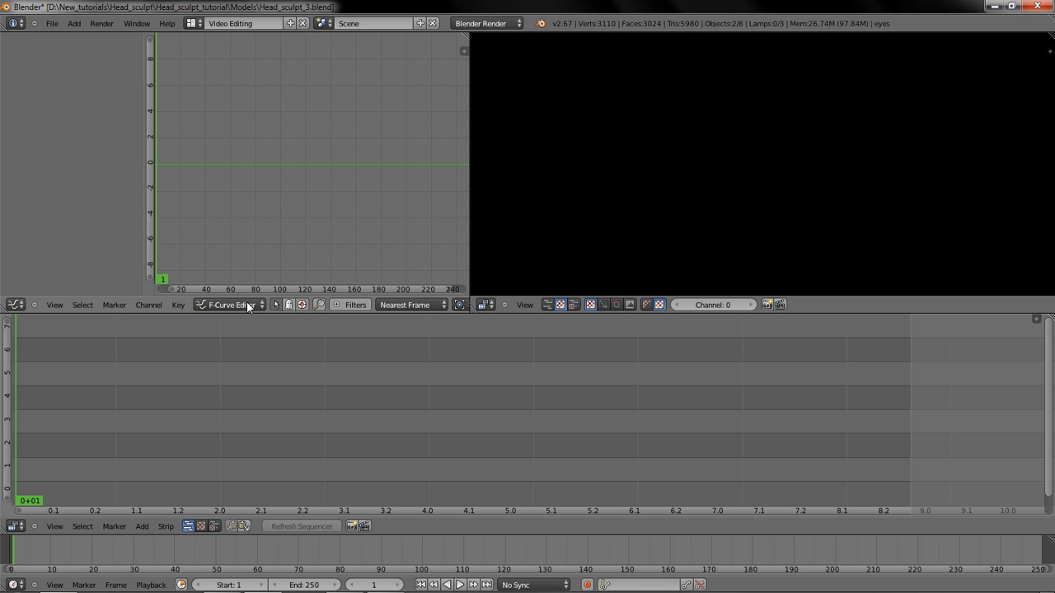
key(shift+a)
mouse_move(243, 364)
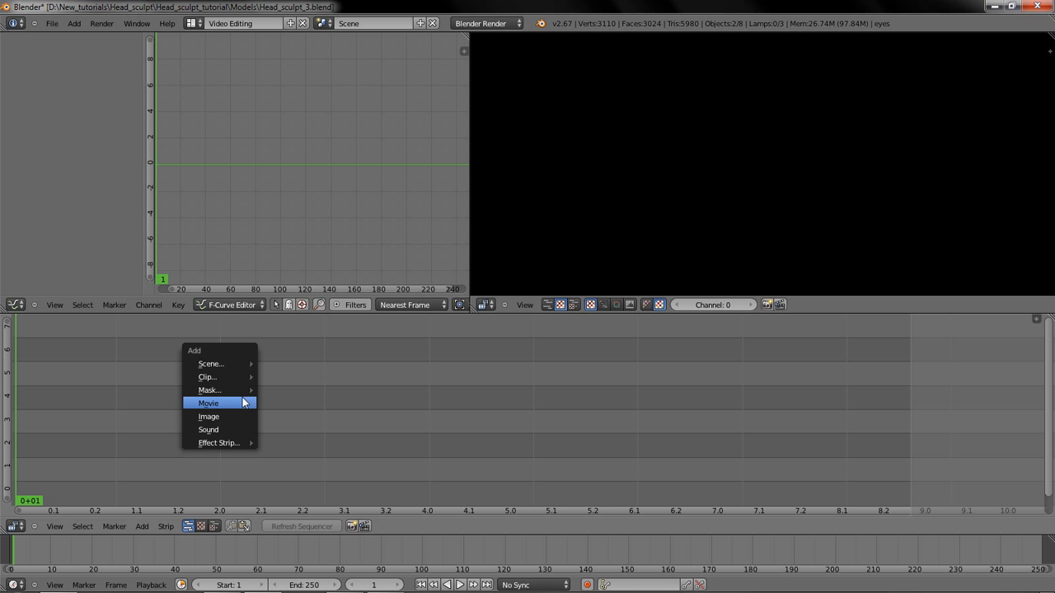
click(236, 416)
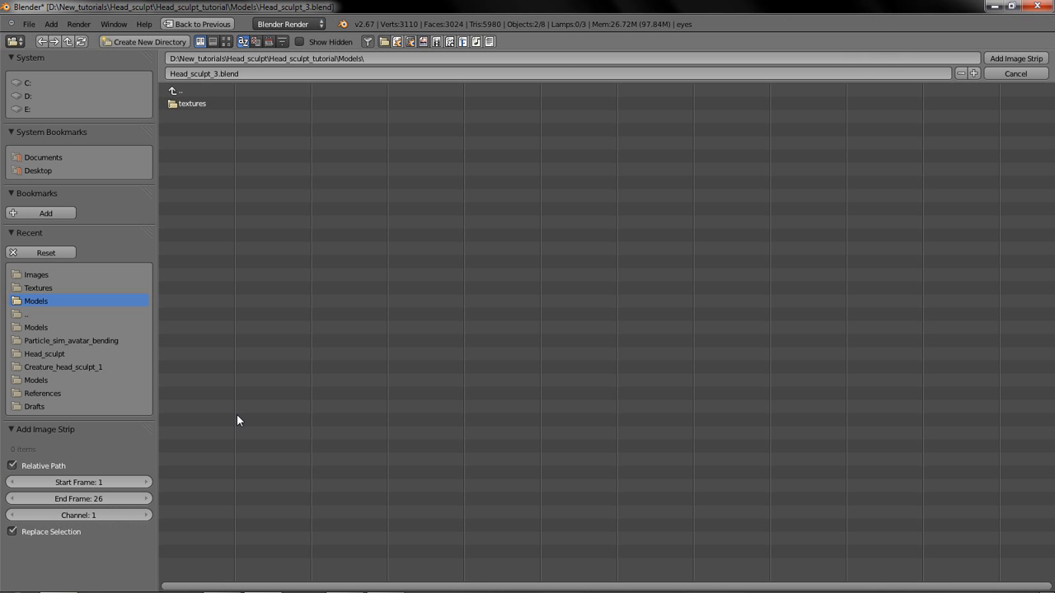
click(207, 92)
click(213, 104)
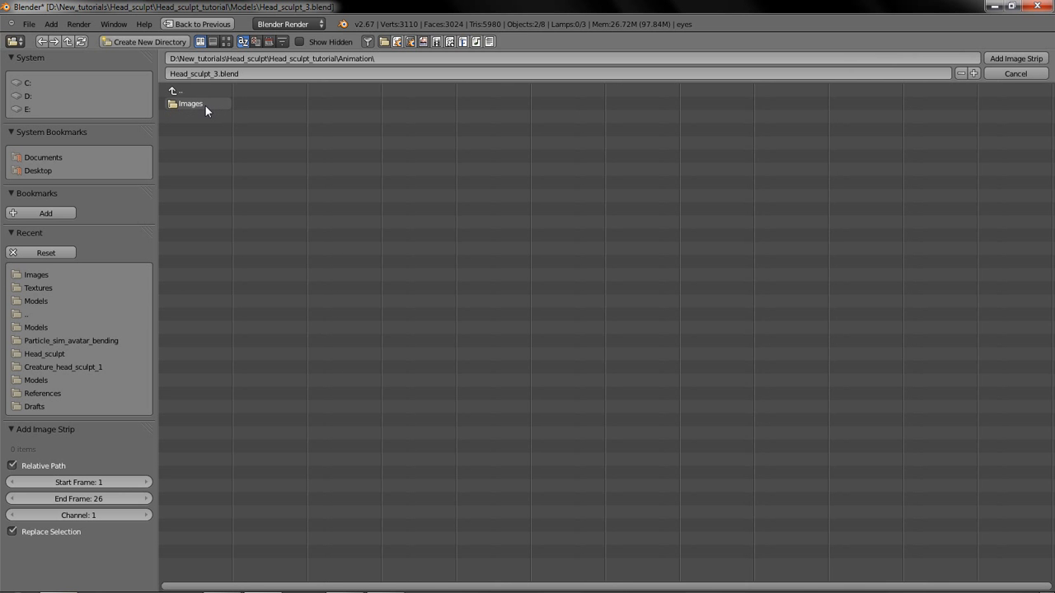
click(205, 106)
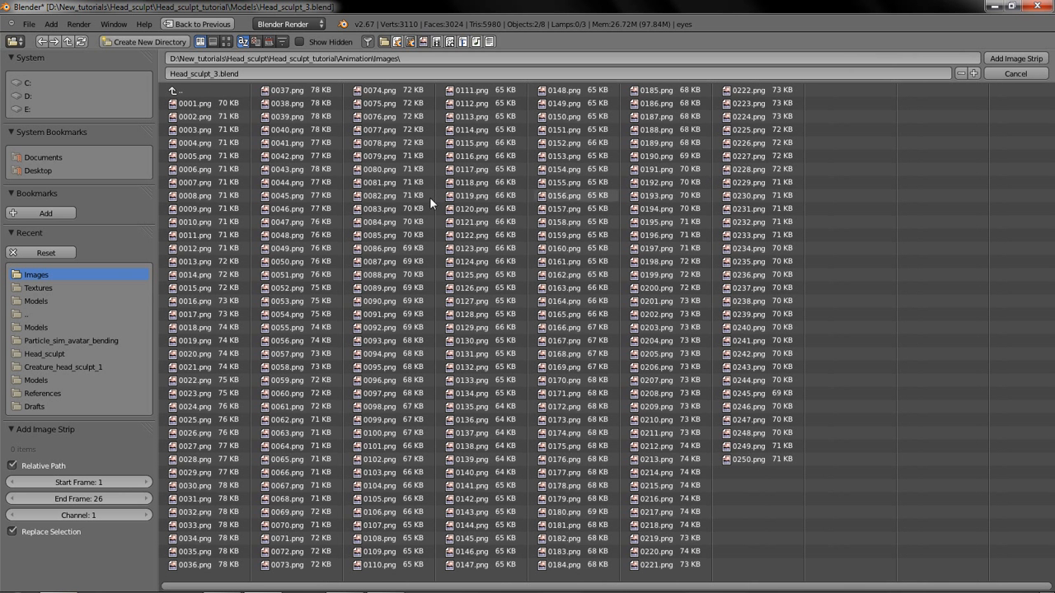
Select all frames from 0001.png to 0250.png and add them to the sequencer as one image strip
click(366, 197)
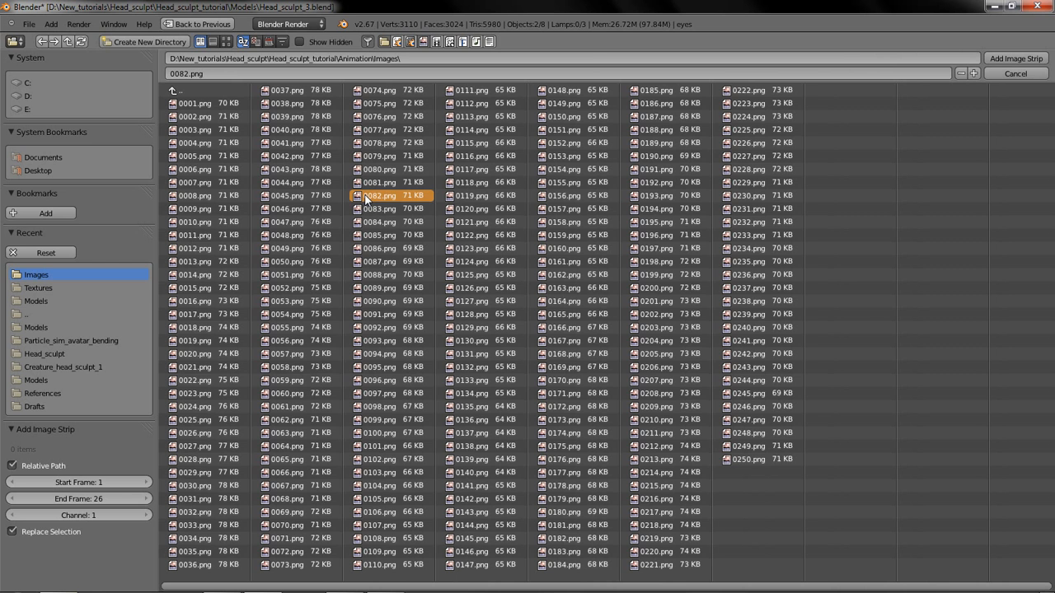
click(202, 104)
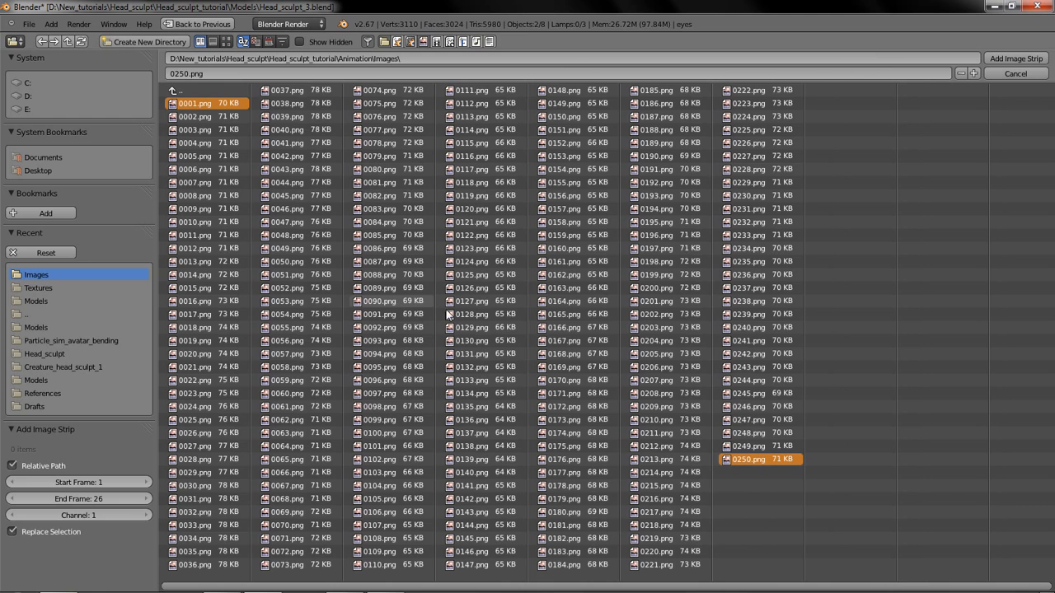
drag(835, 530, 199, 105)
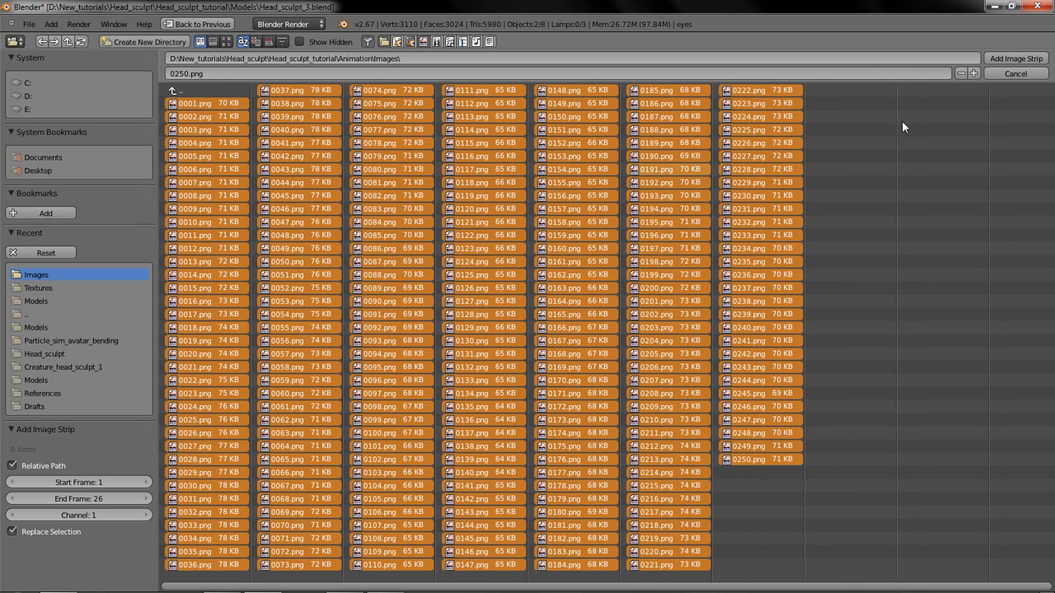
click(1011, 59)
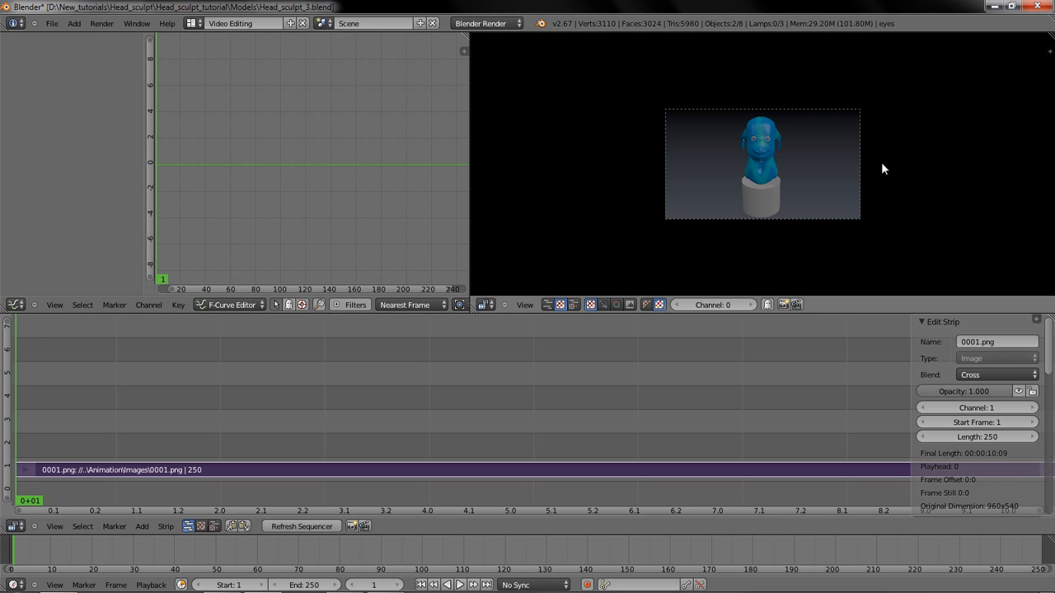
Play back the image strip in the sequencer preview to review the camera orbit around the head
key(Home)
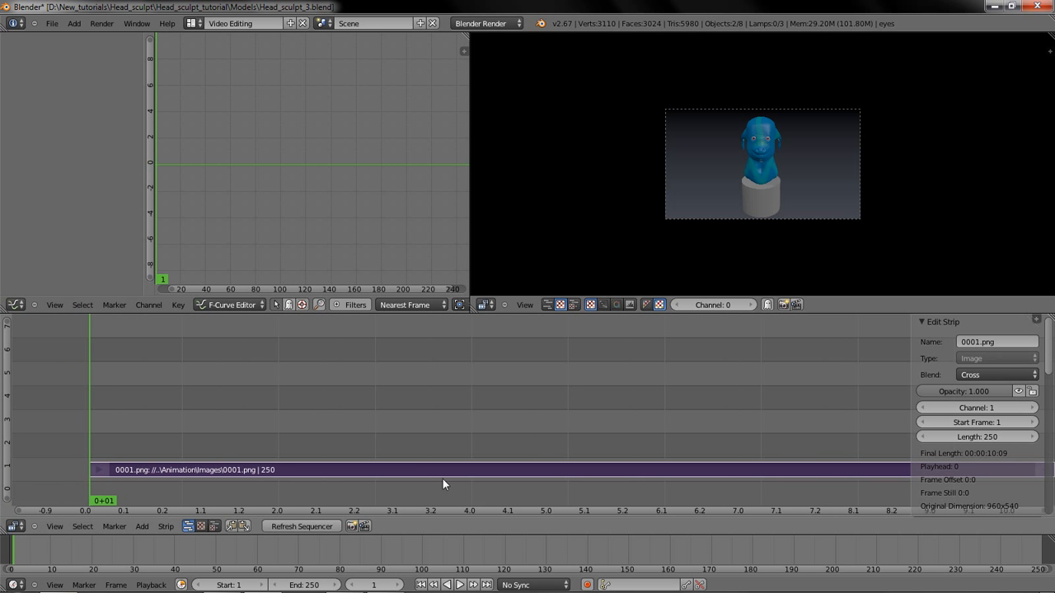
key(g)
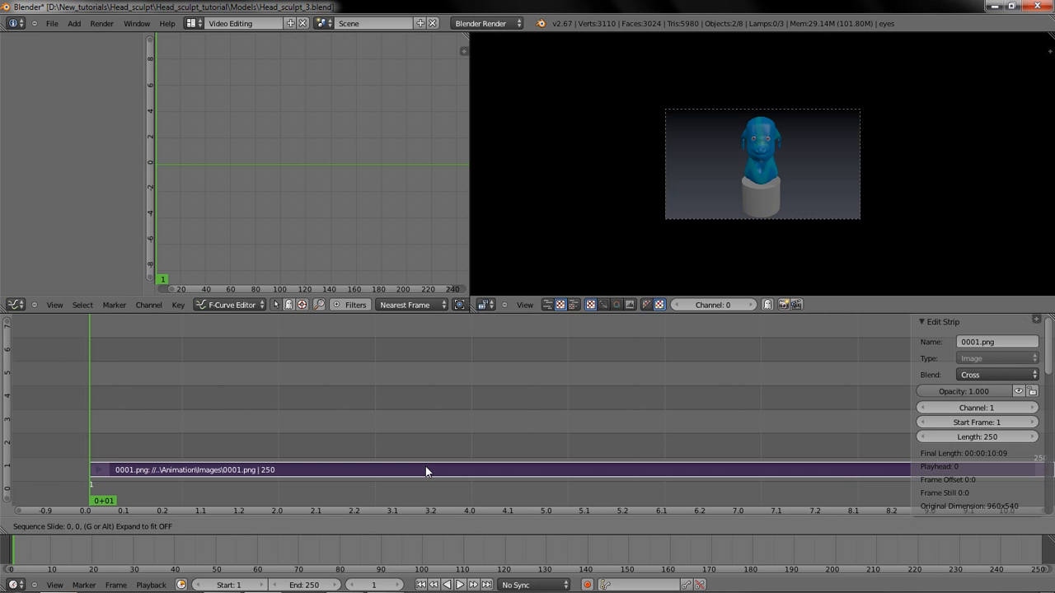
click(426, 472)
scroll(713, 156, up, 2)
key(alt+a)
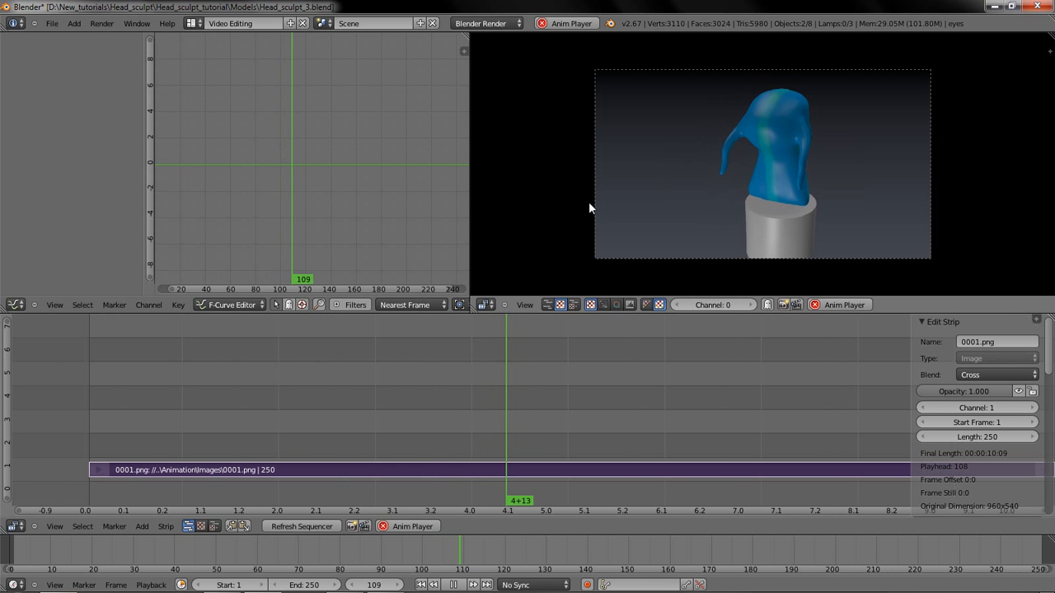
key(Escape)
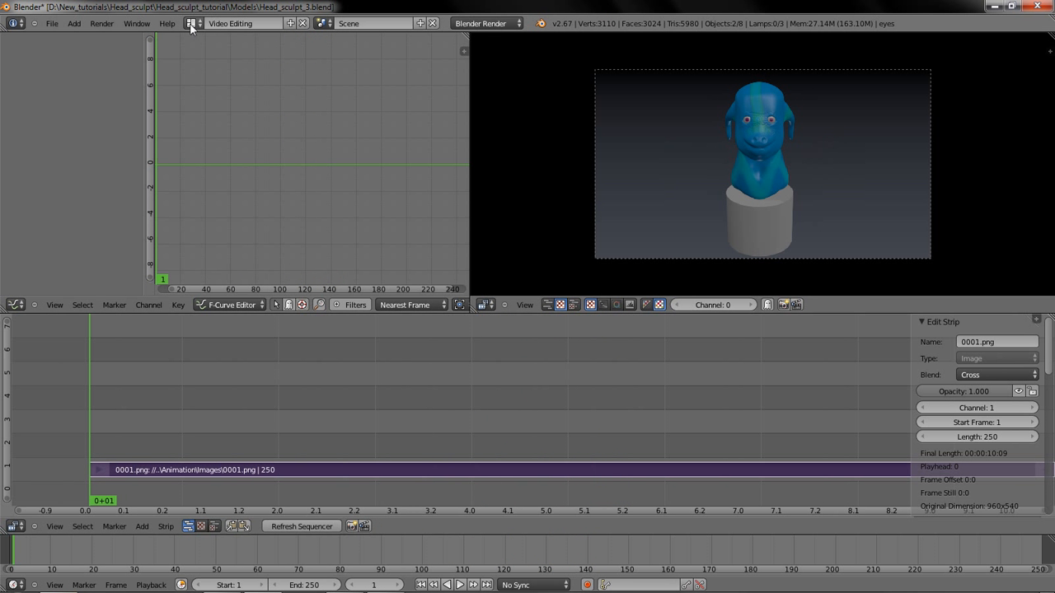
Switch to the Compositing layout and enable Use Nodes for the scene
click(191, 23)
click(226, 71)
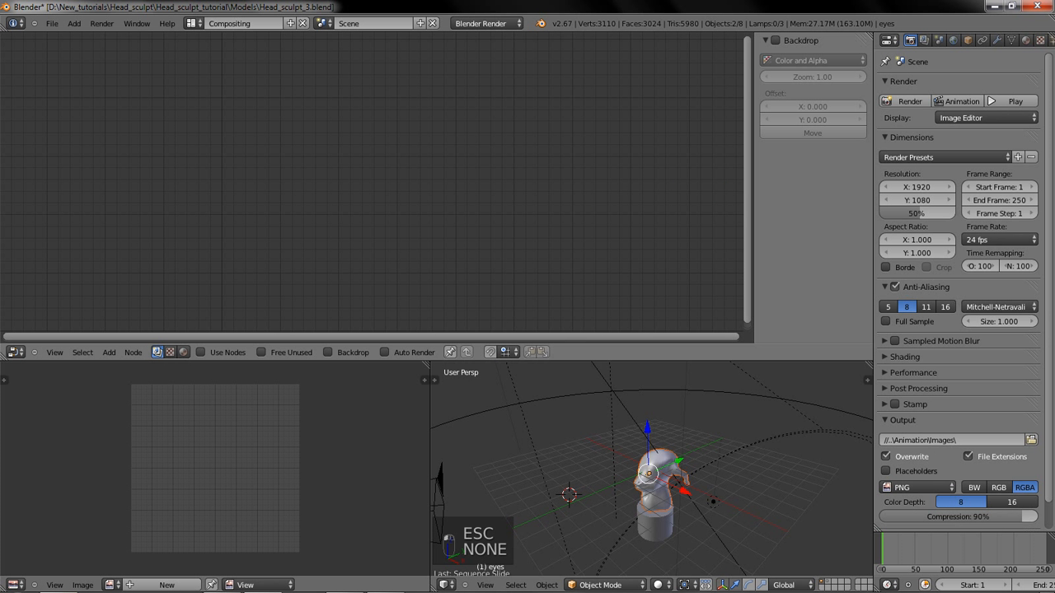
click(223, 354)
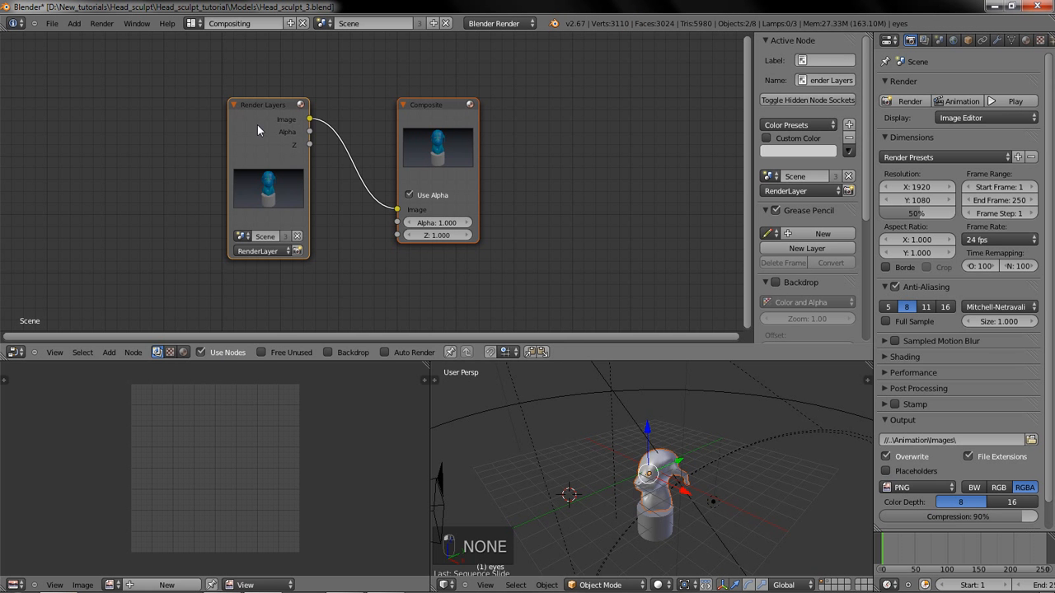
Spread the Render Layers and Composite nodes far apart and turn on the Backdrop
drag(257, 130, 108, 107)
drag(441, 119, 642, 97)
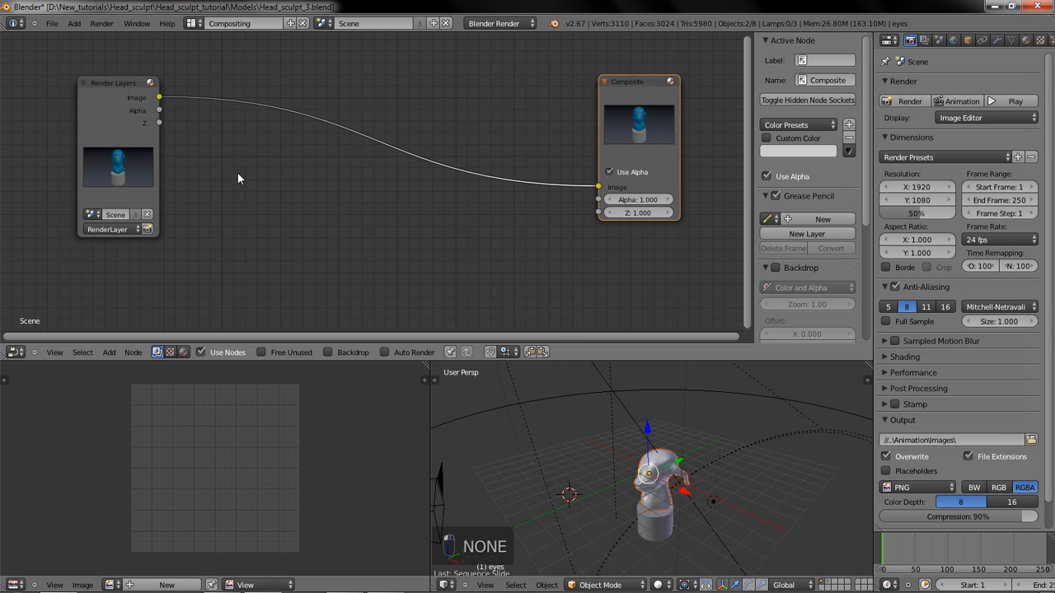
click(336, 351)
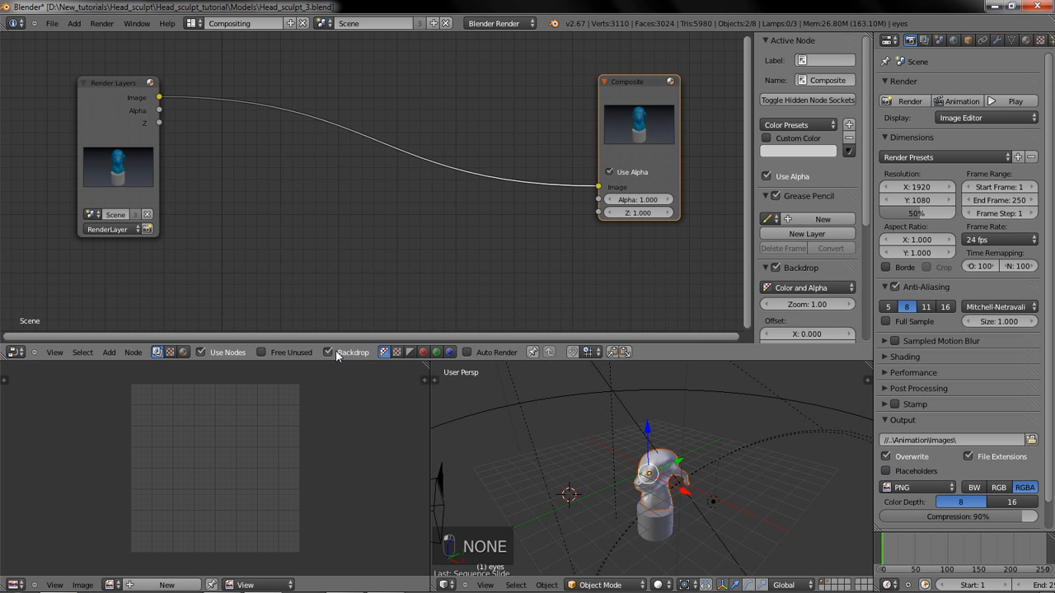
Add a Viewer output node between the two nodes and connect the Render Layers Image output to its Image input
key(shift+a)
mouse_move(312, 236)
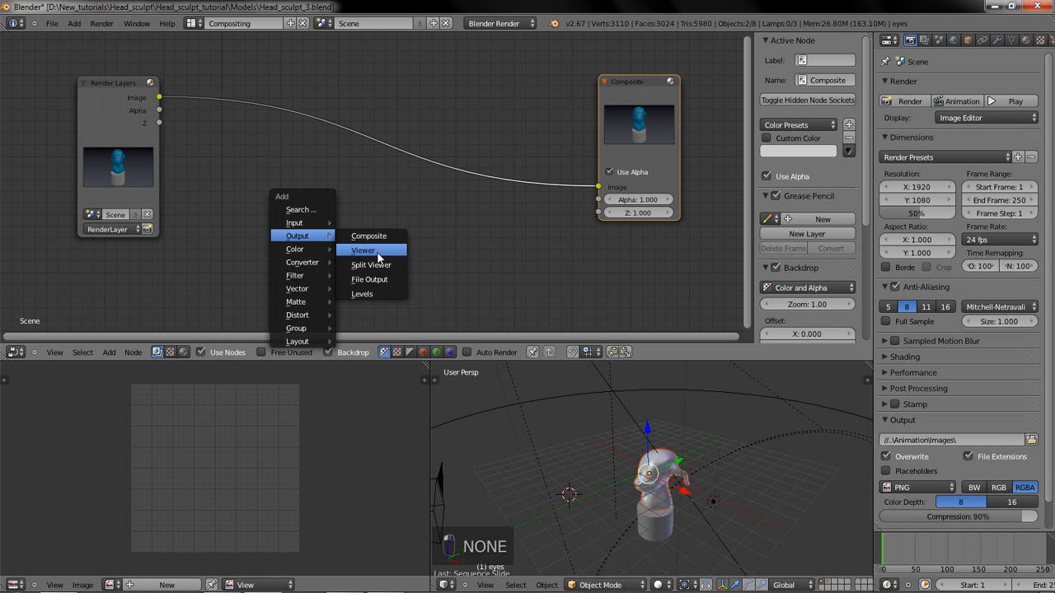
click(363, 250)
click(416, 152)
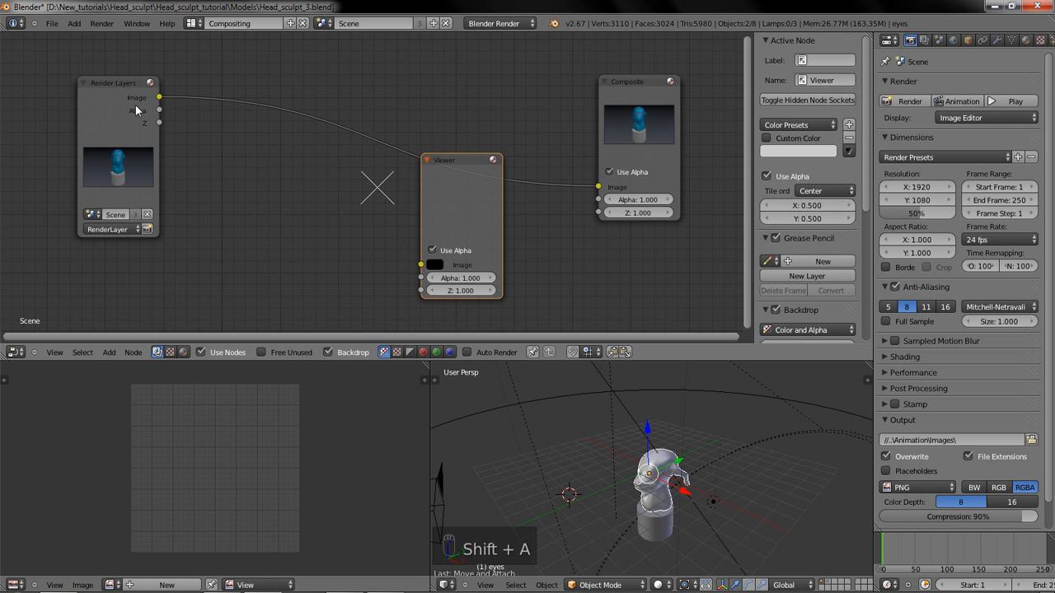
drag(160, 98, 421, 264)
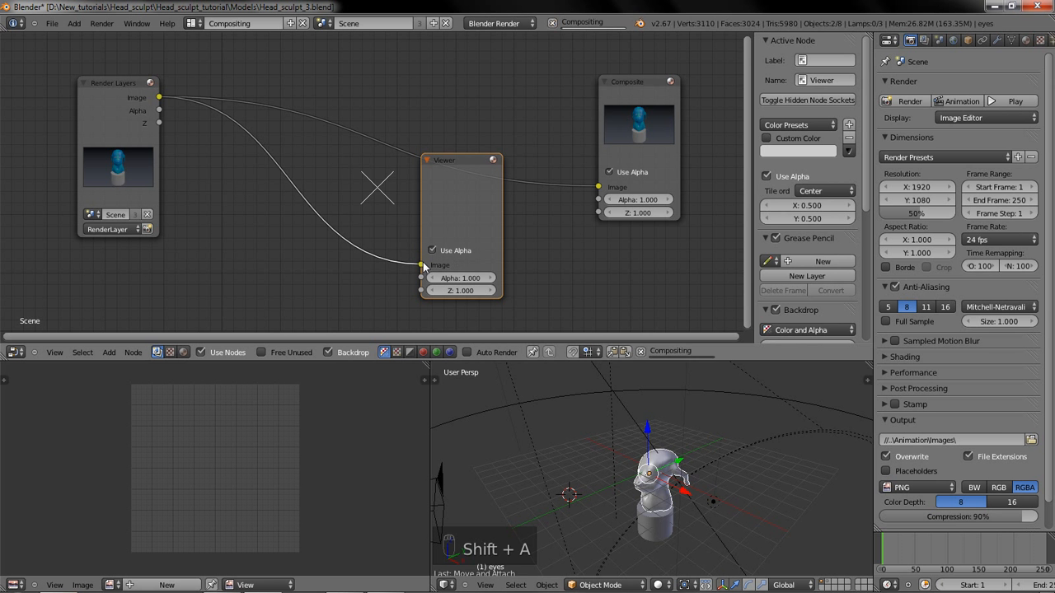
Cut both links from Render Layers, then relink its Image output to the Viewer and Composite nodes
ctrl+right_drag(338, 197, 329, 252)
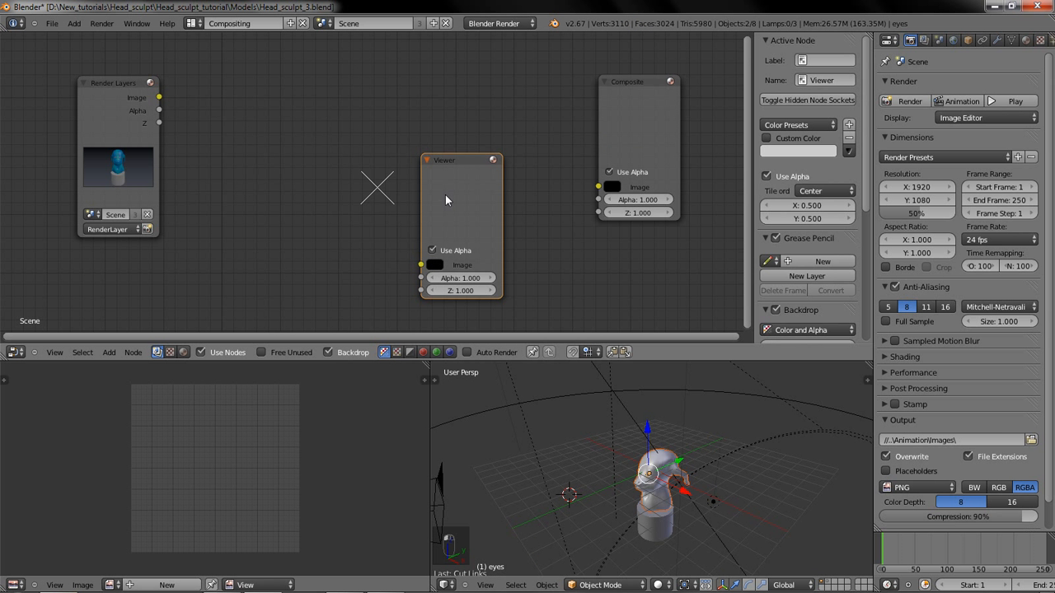
shift+click(128, 119)
key(f)
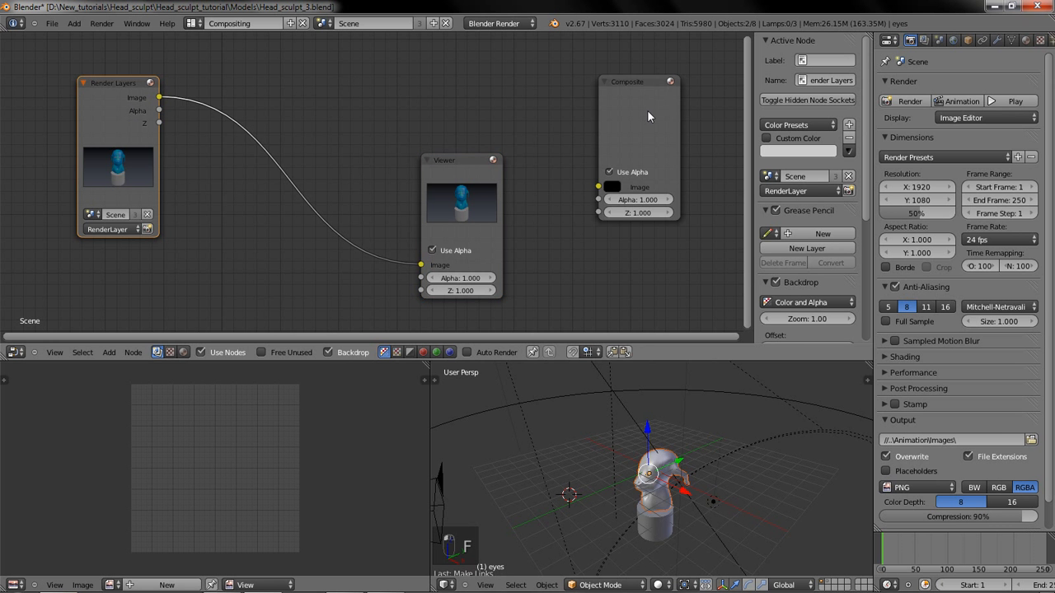
shift+click(647, 110)
key(f)
Insert a reroute point on the two Render Layers links and arrange it beside the stacked Composite and Viewer nodes
shift+right_drag(312, 267, 312, 281)
scroll(487, 152, down, 2)
middle_drag(457, 122, 398, 68)
drag(385, 120, 607, 174)
drag(537, 97, 613, 81)
click(274, 126)
drag(274, 125, 535, 153)
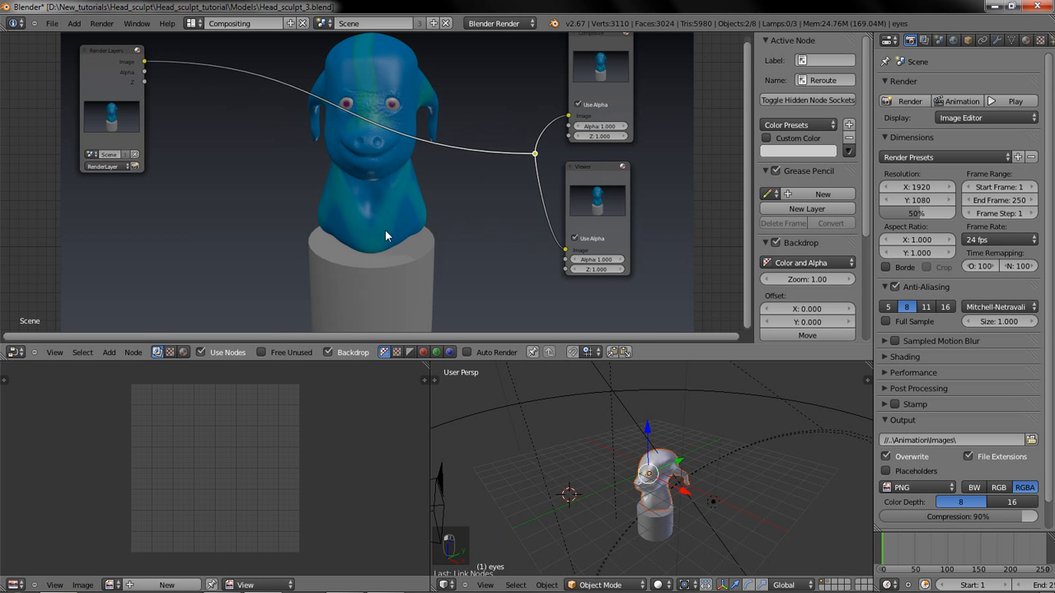
drag(585, 73, 582, 77)
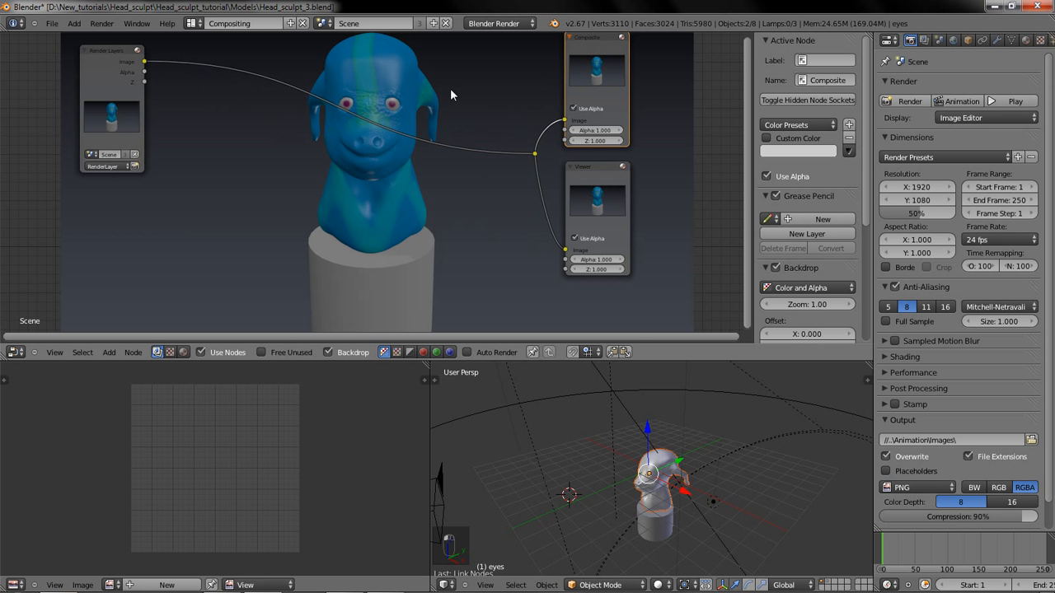
Add an RGB Curves node onto the link between Render Layers and the reroute point
key(shift+a)
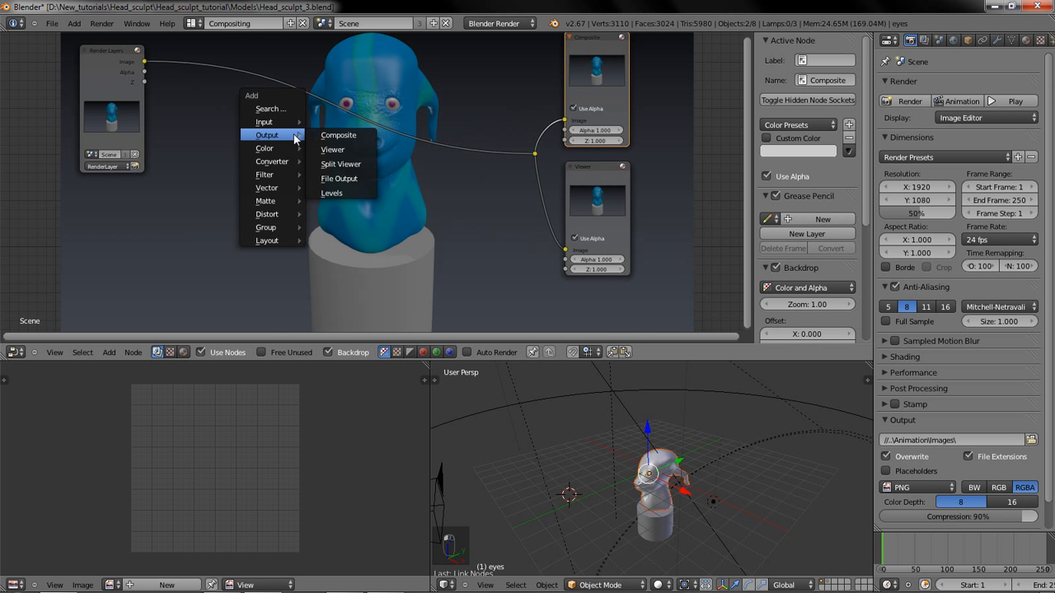
mouse_move(282, 150)
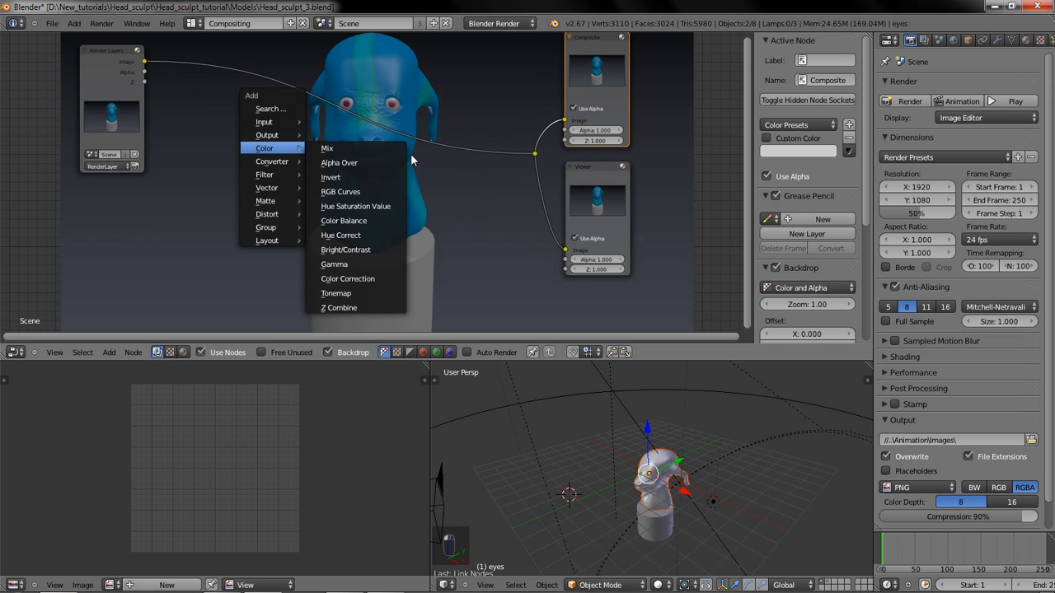
click(384, 191)
click(212, 48)
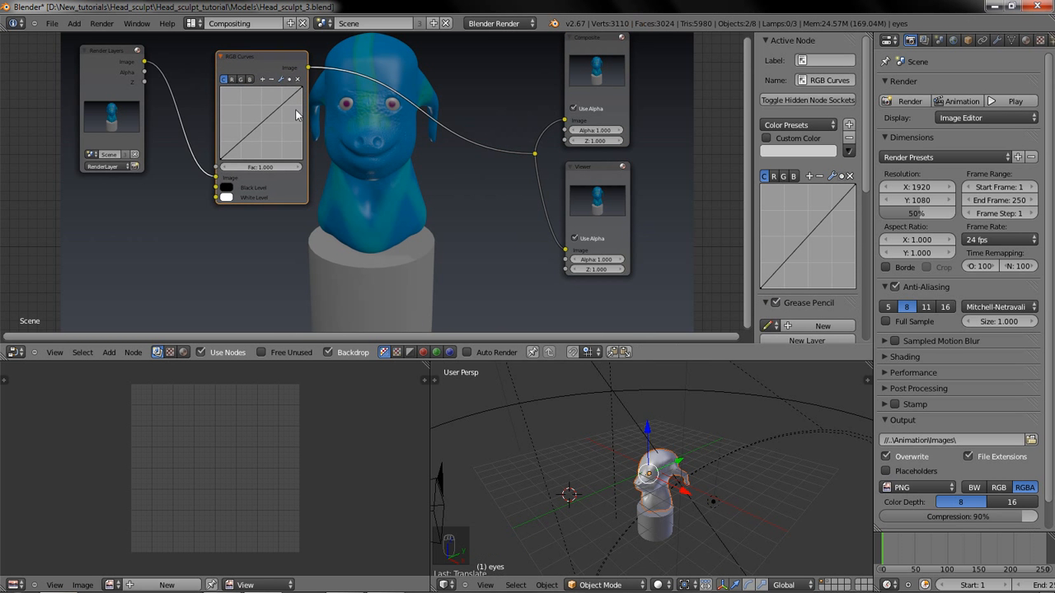
Maximize the node editor, enlarge the backdrop image and hide the node properties sidebar
middle_drag(380, 160, 283, 187)
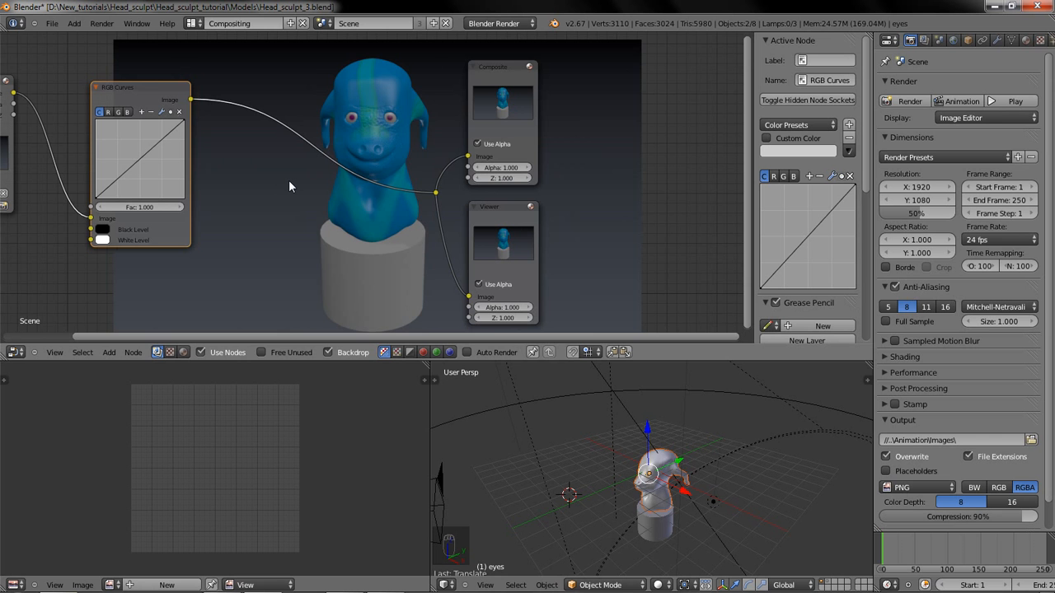
key(v)
key(ctrl+Up)
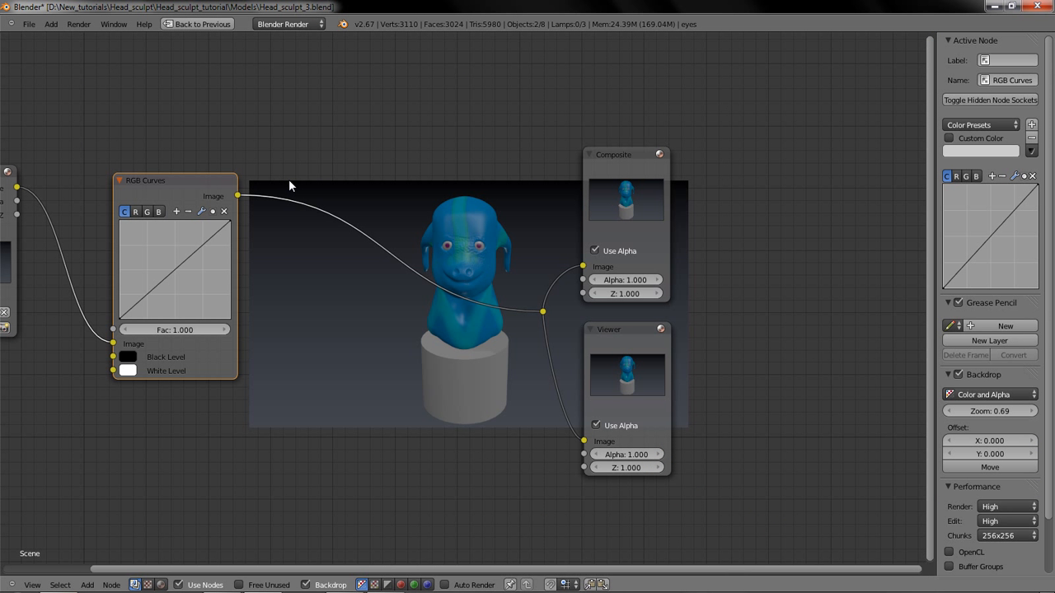
key(alt+v)
key(alt+v)
key(alt+v)
key(alt+v)
key(n)
key(n)
key(n)
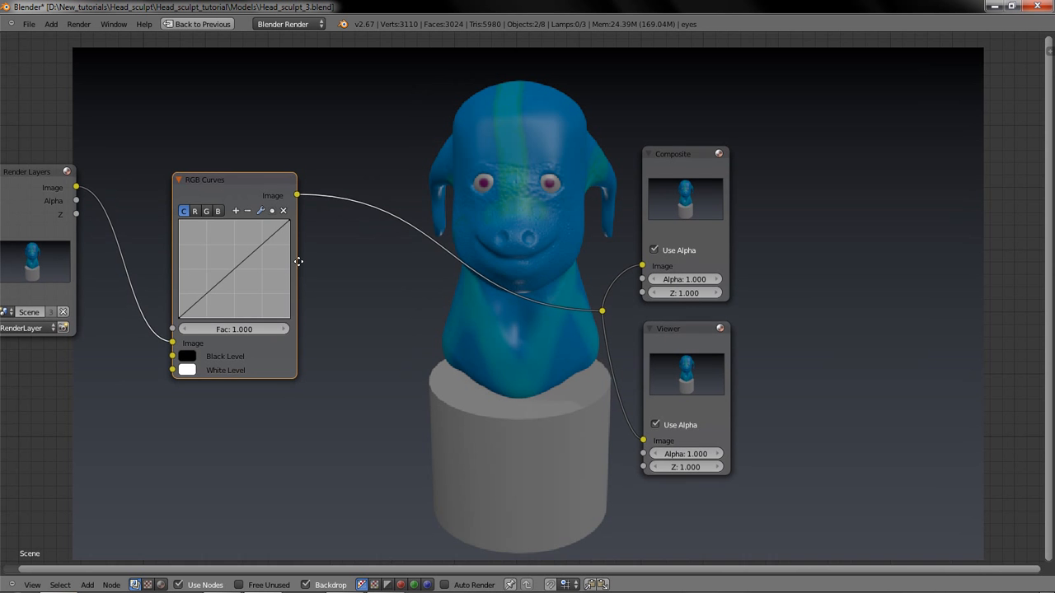
Brighten the render with several points on the combined RGB curve, one at X 0.65556, Y 0.86250, and move the node nearer Render Layers
middle_drag(253, 243, 255, 208)
click(251, 206)
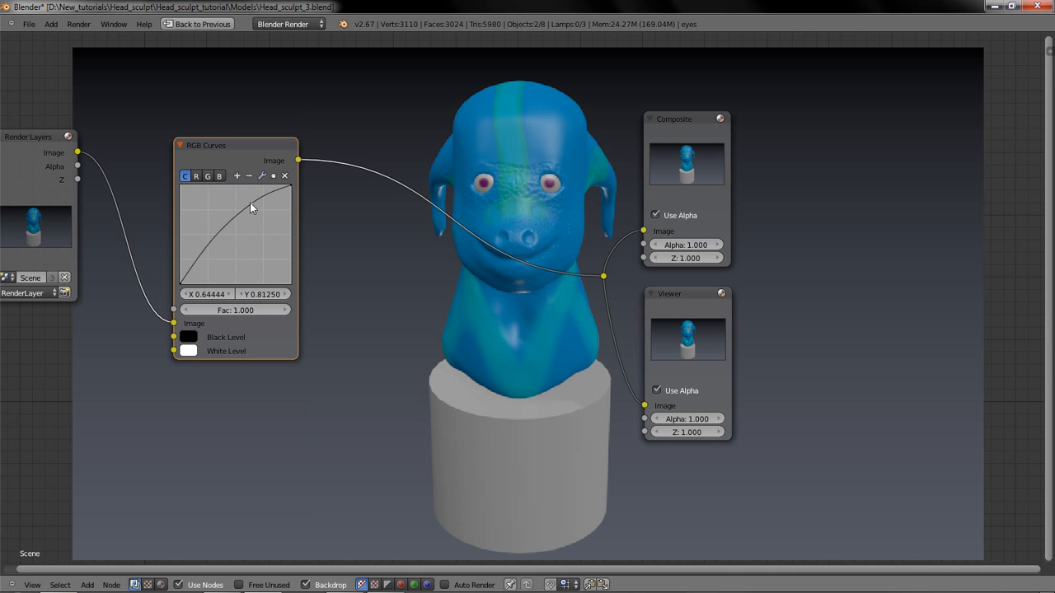
drag(229, 236, 181, 149)
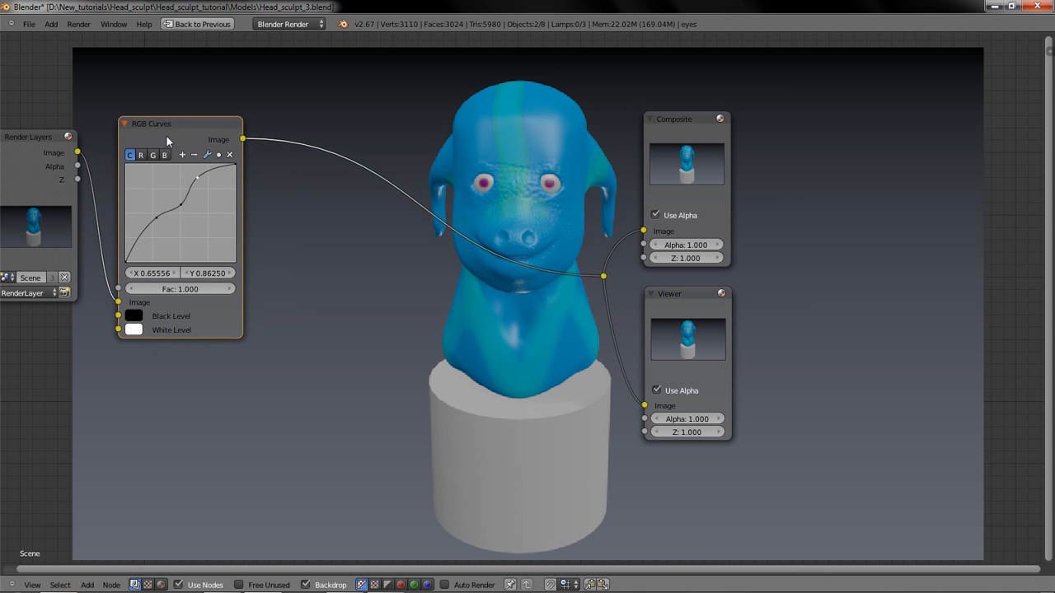
key(shift+a)
mouse_move(384, 161)
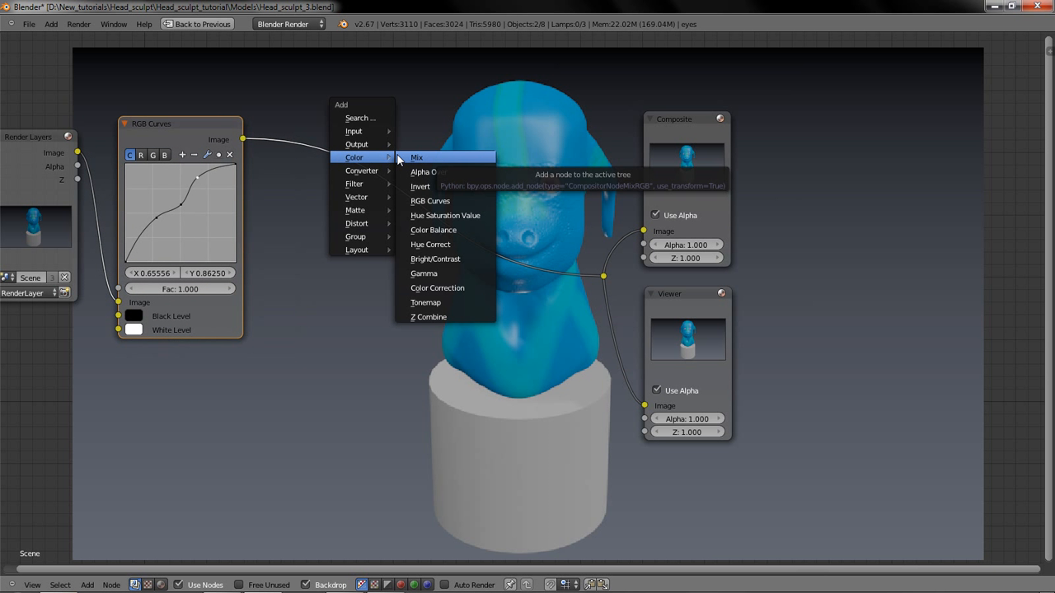
click(447, 289)
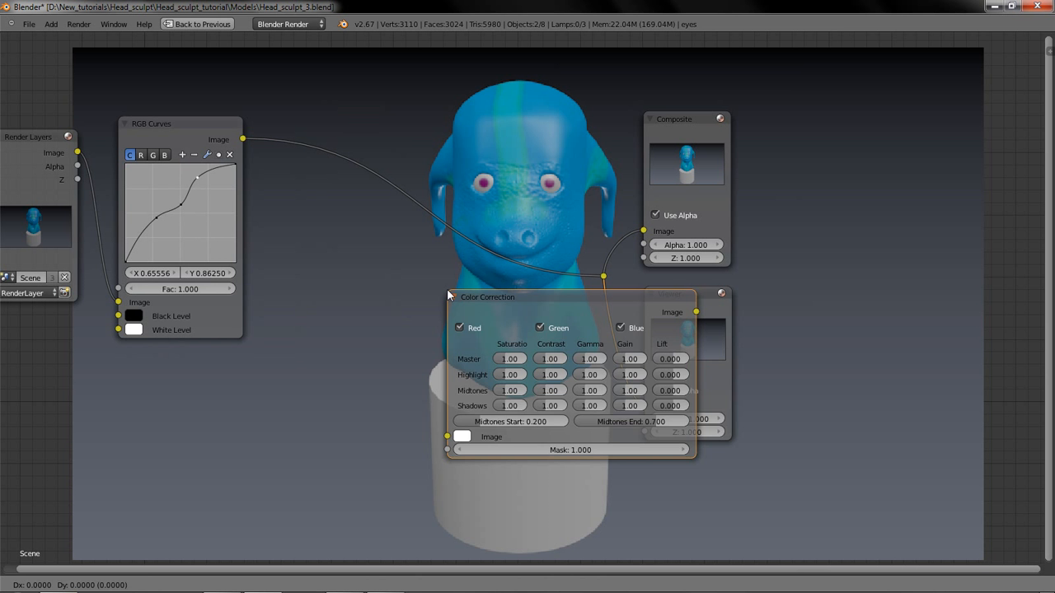
click(371, 299)
key(x)
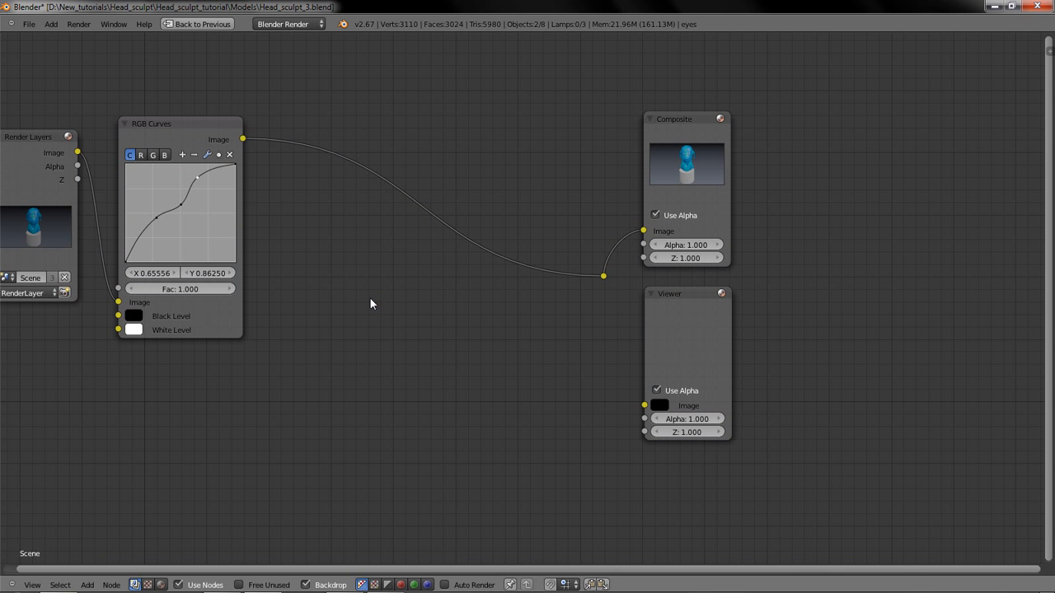
drag(641, 399, 644, 404)
Insert a Color Balance node after RGB Curves, collapse the RGB Curves node and place both close to Render Layers
key(shift+a)
mouse_move(416, 295)
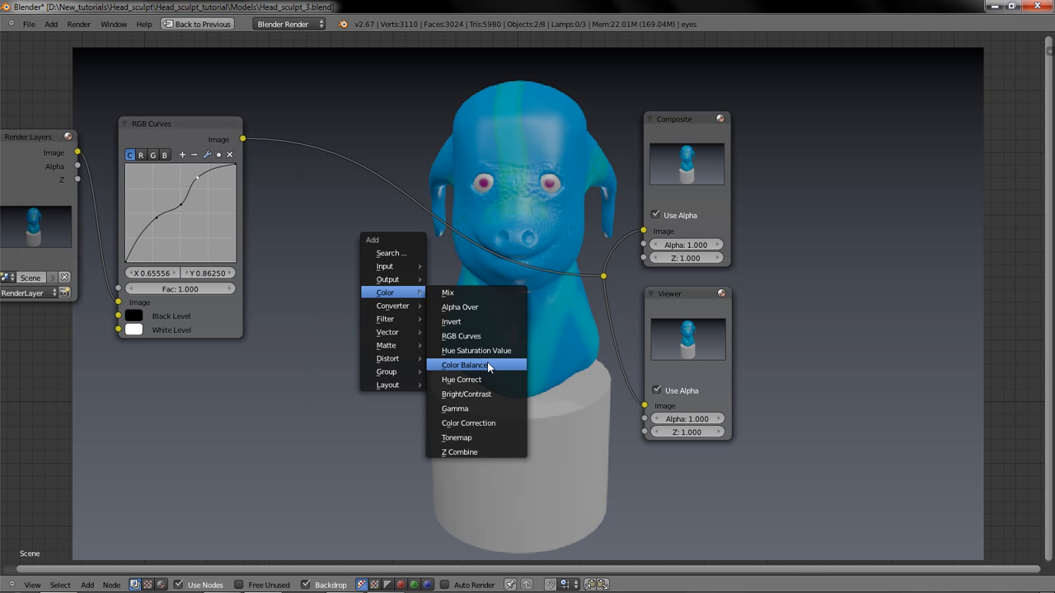
click(464, 365)
click(286, 127)
click(124, 123)
drag(137, 122, 113, 148)
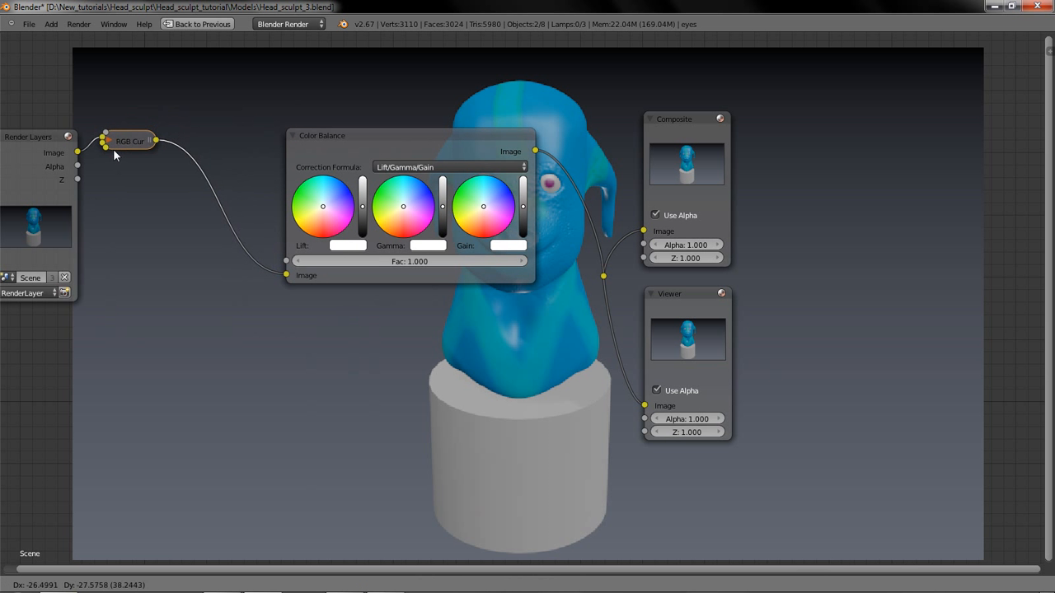
drag(323, 134, 233, 105)
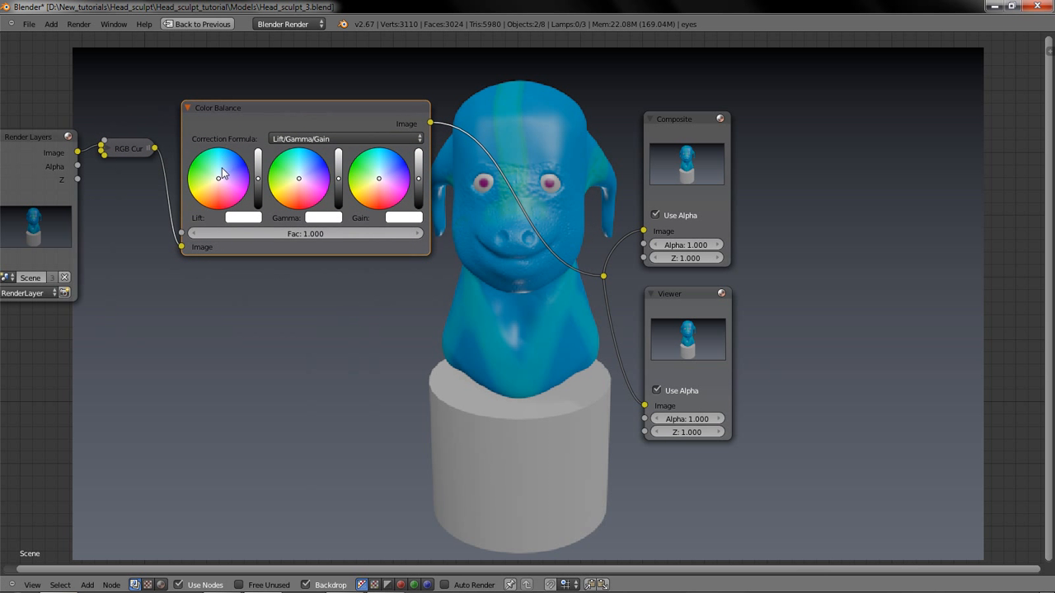
Tint the Color Balance node's lift and gamma slightly blue and its gain slightly towards warm yellow
drag(219, 178, 215, 174)
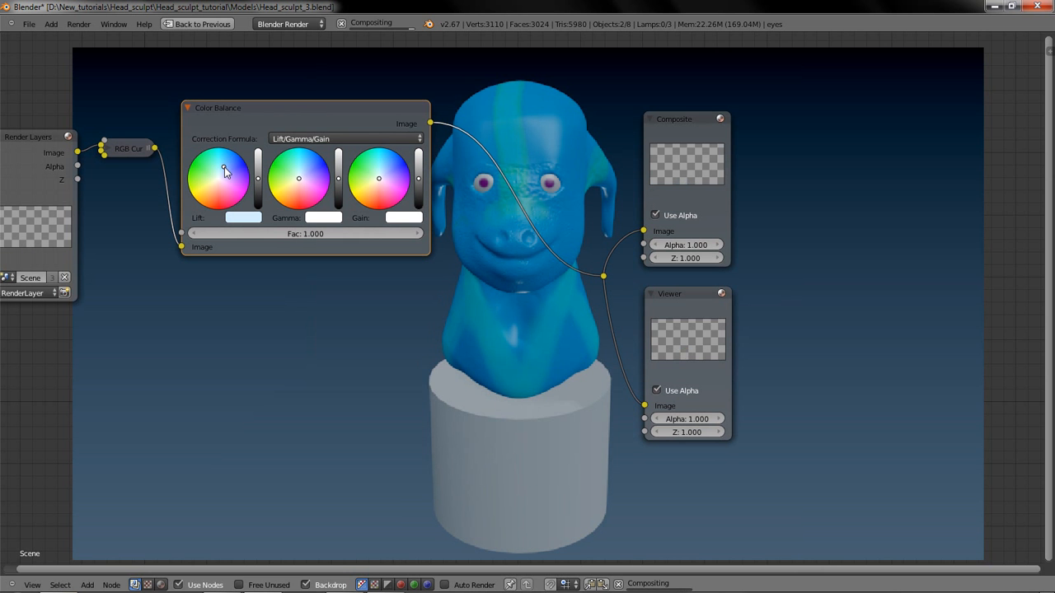
drag(216, 175, 221, 175)
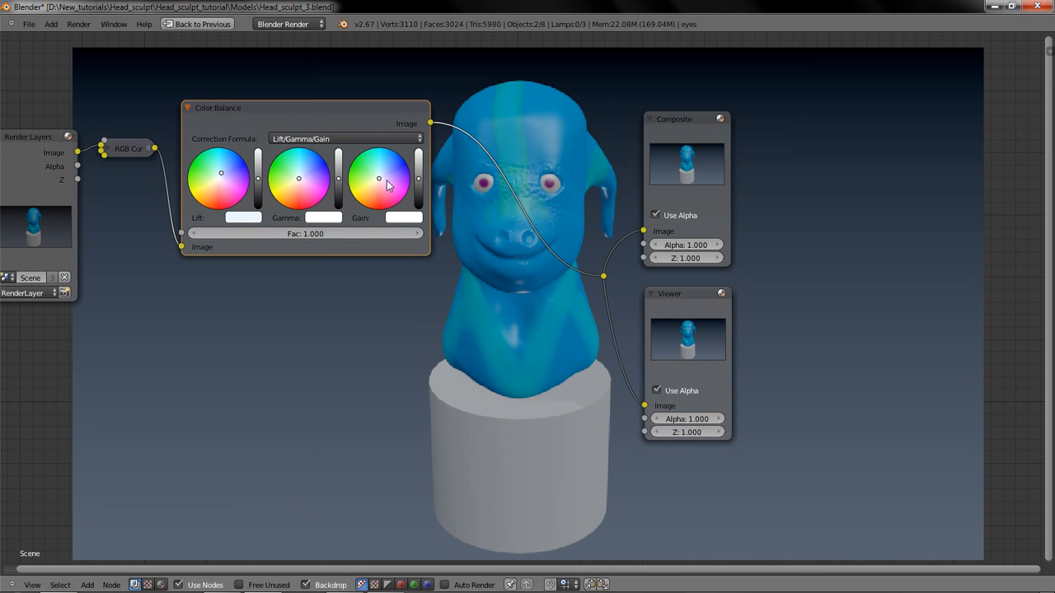
drag(296, 178, 305, 172)
drag(381, 183, 380, 190)
drag(379, 187, 376, 189)
Collapse the Color Balance node and bring the whole node chain into view
middle_drag(416, 156, 379, 245)
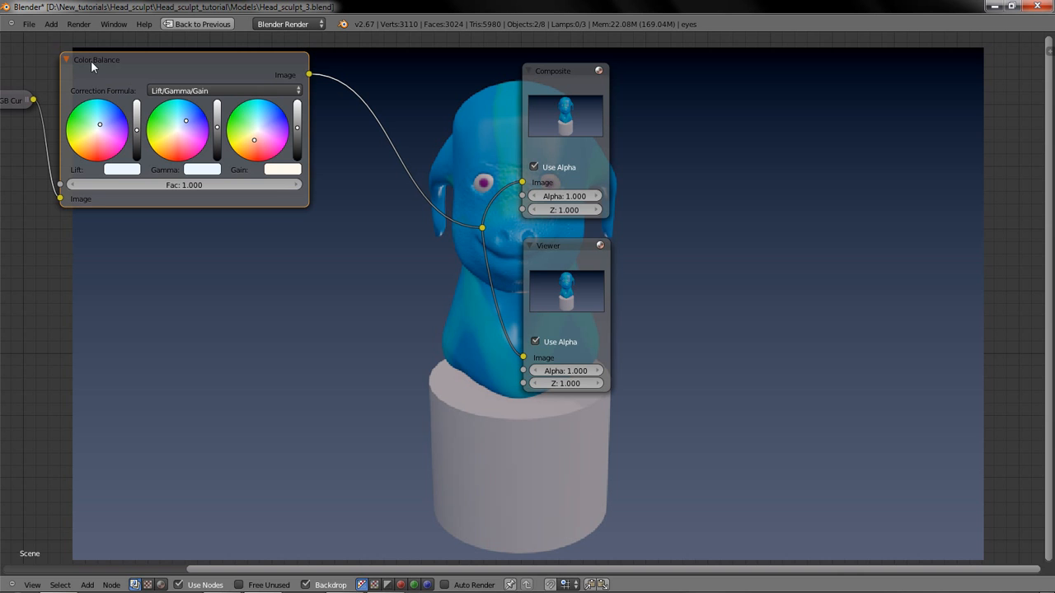
click(65, 59)
middle_drag(254, 252, 462, 301)
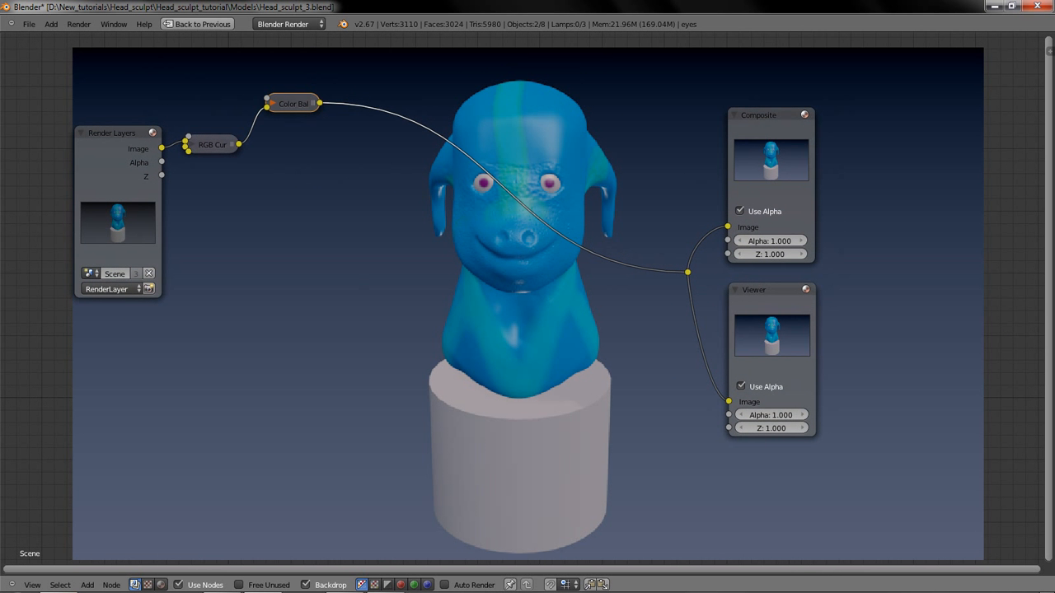
Add a Filter node onto the link between Color Balance and the reroute point
key(shift+a)
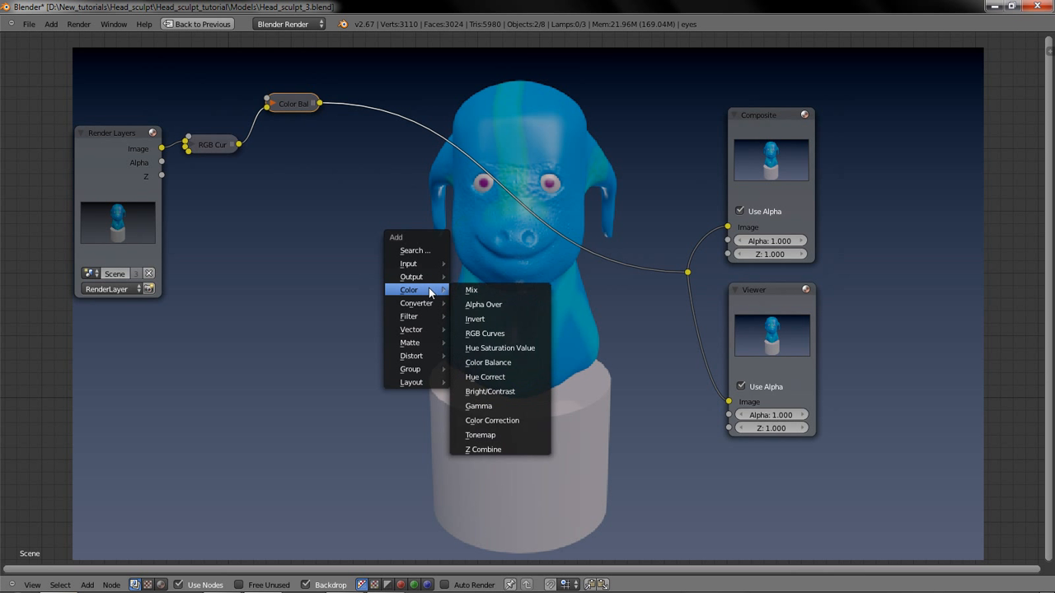
mouse_move(428, 320)
mouse_move(427, 354)
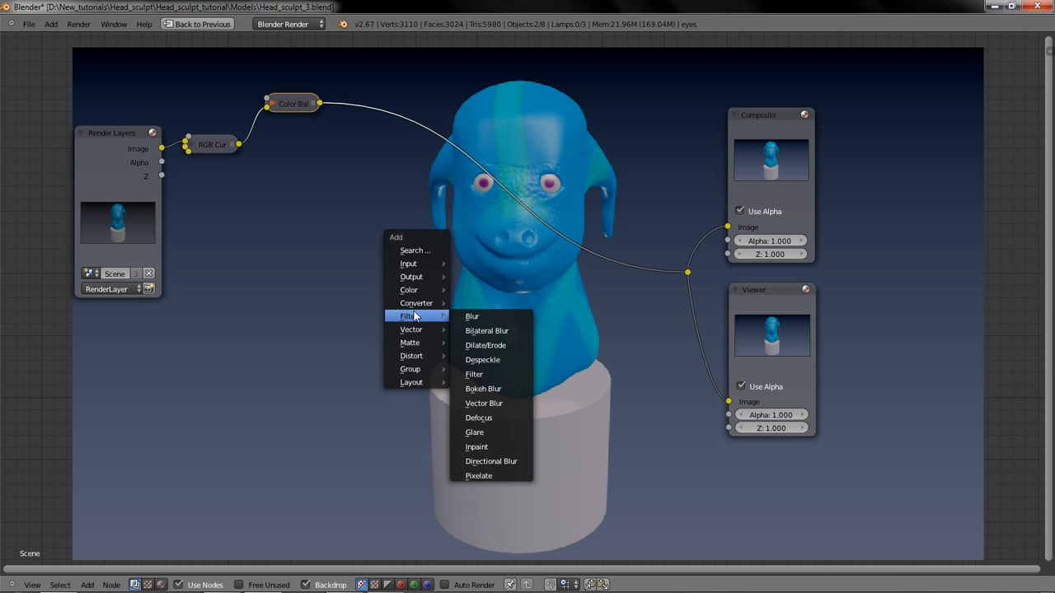
click(497, 375)
click(386, 120)
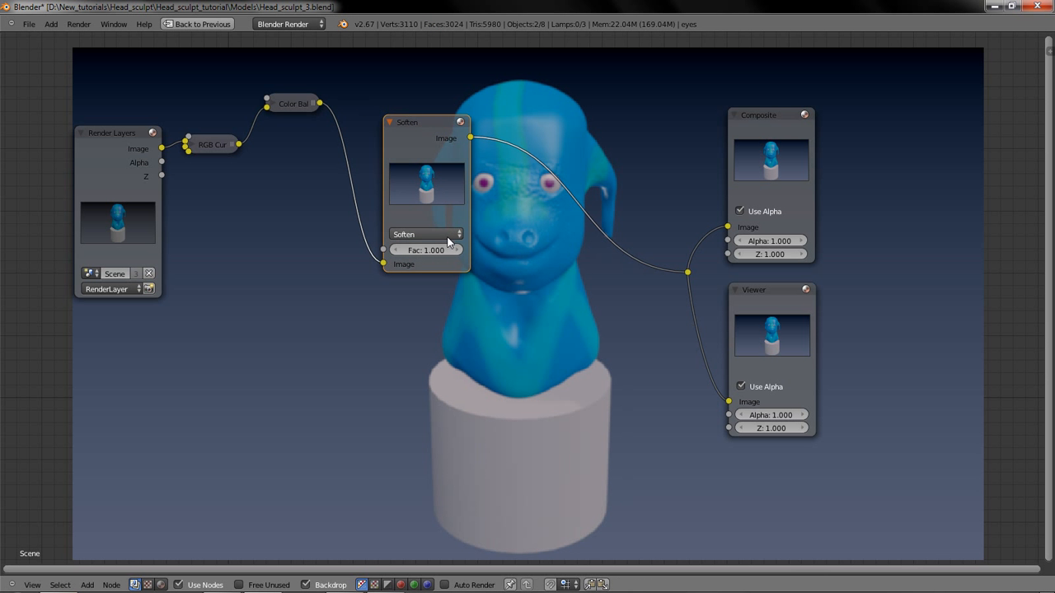
Change the Filter node's type to Sharpen and set its Fac to 0.2
click(449, 236)
click(430, 209)
click(425, 250)
key(Return)
middle_drag(501, 208, 493, 249)
scroll(386, 197, up, 4)
scroll(386, 197, up, 1)
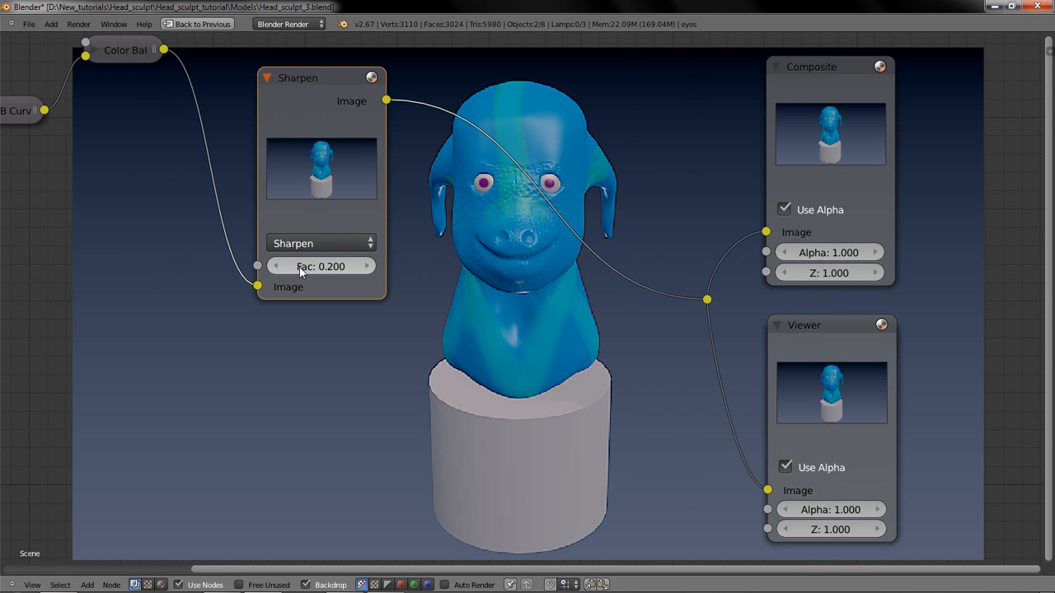
Compare the render with less sharpening and at Fac 0.2, and try a Sharpen Fac of 0.175
drag(292, 268, 206, 269)
click(324, 269)
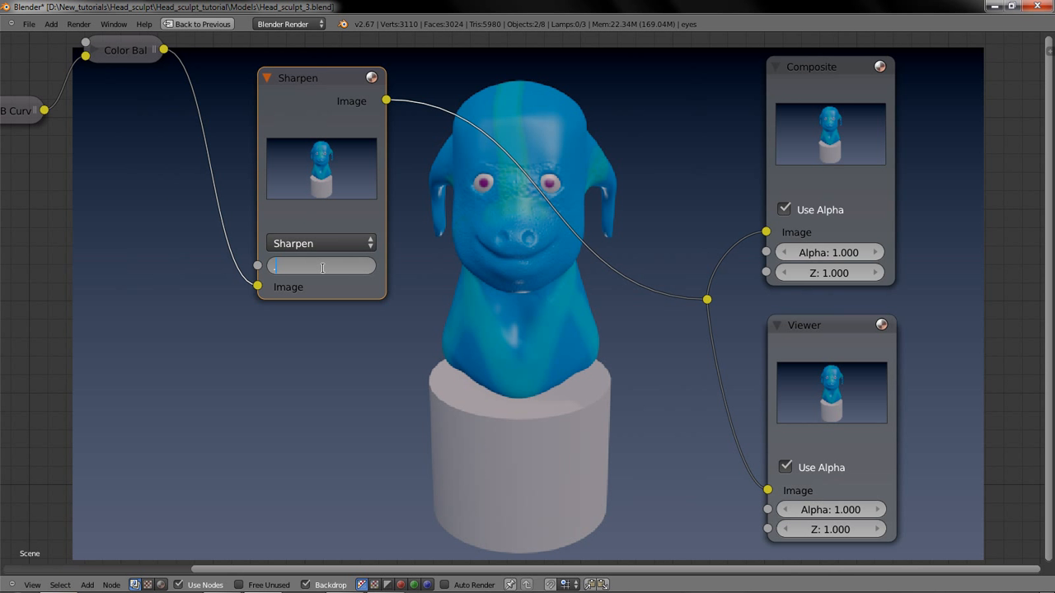
text(.2)
key(Return)
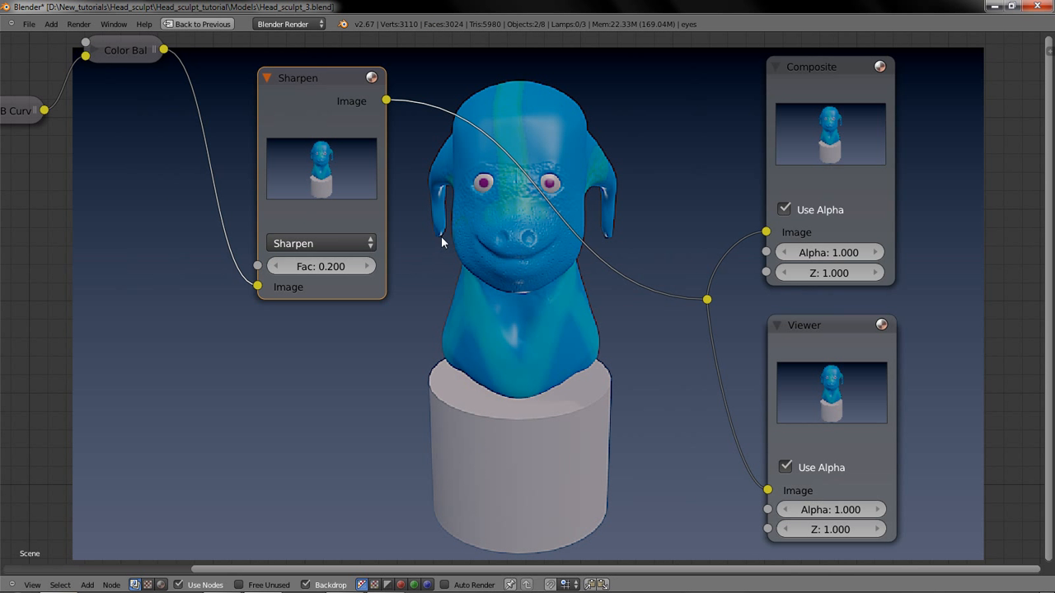
middle_drag(441, 240, 344, 261)
text(.175)
key(Return)
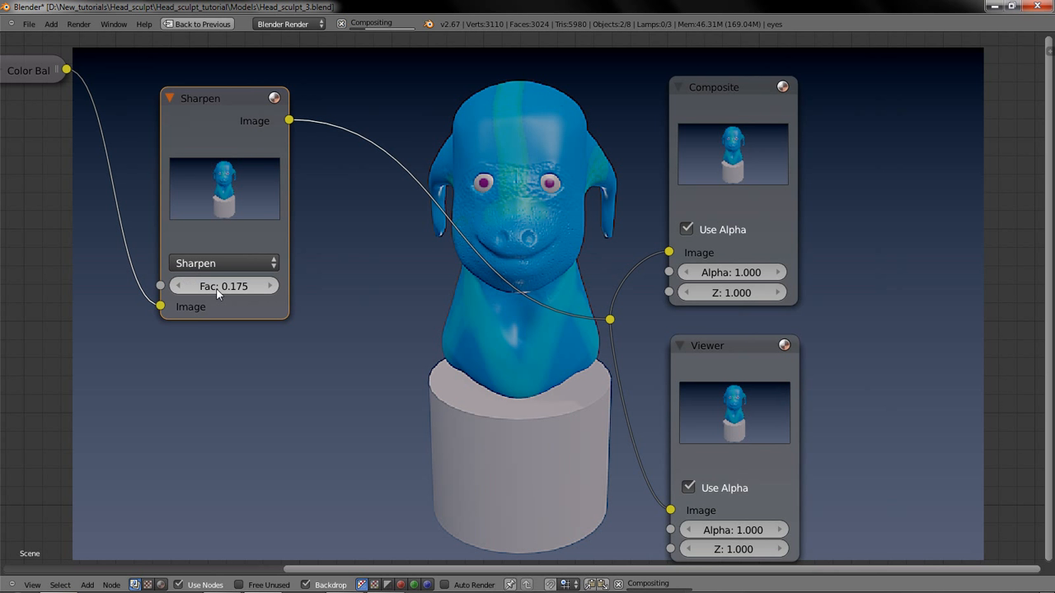
Move the Sharpen node closer to Color Balance and reduce its Fac to 0.075
scroll(551, 190, down, 3)
middle_drag(551, 189, 532, 219)
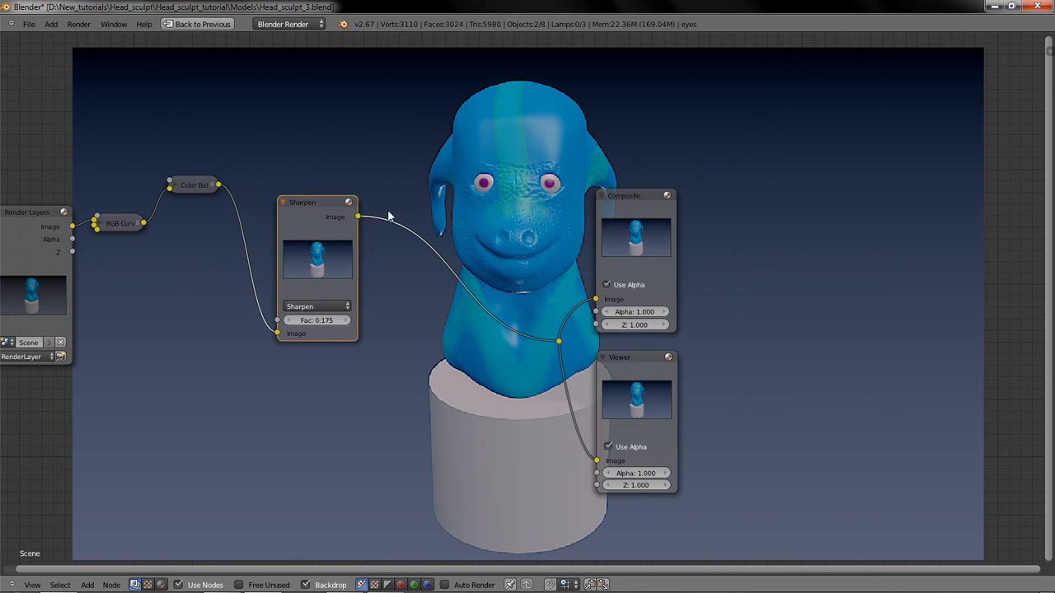
drag(299, 202, 272, 155)
middle_drag(481, 261, 459, 264)
click(257, 260)
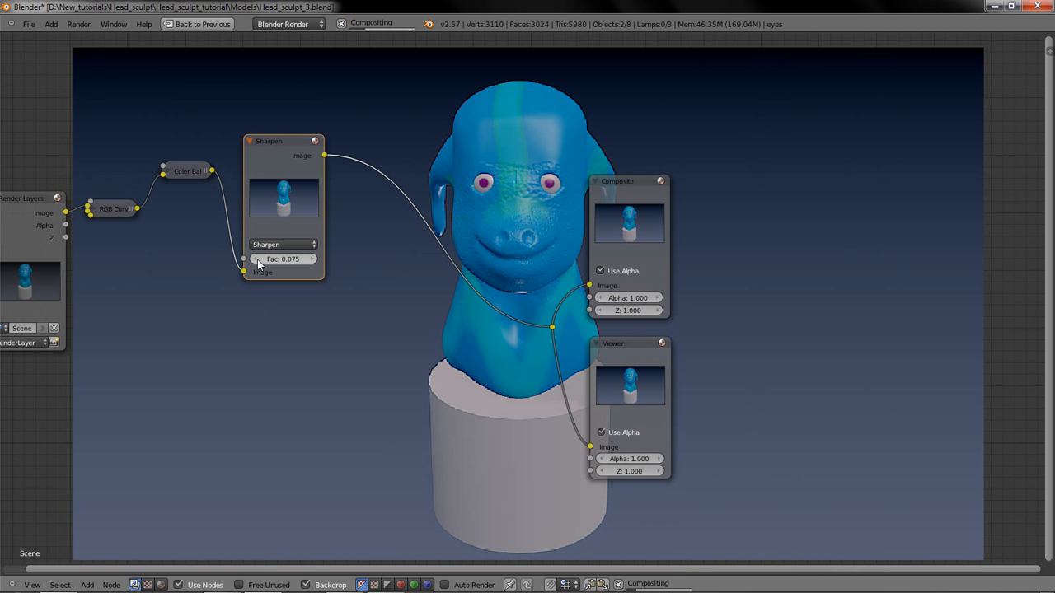
middle_drag(329, 270, 370, 283)
click(354, 273)
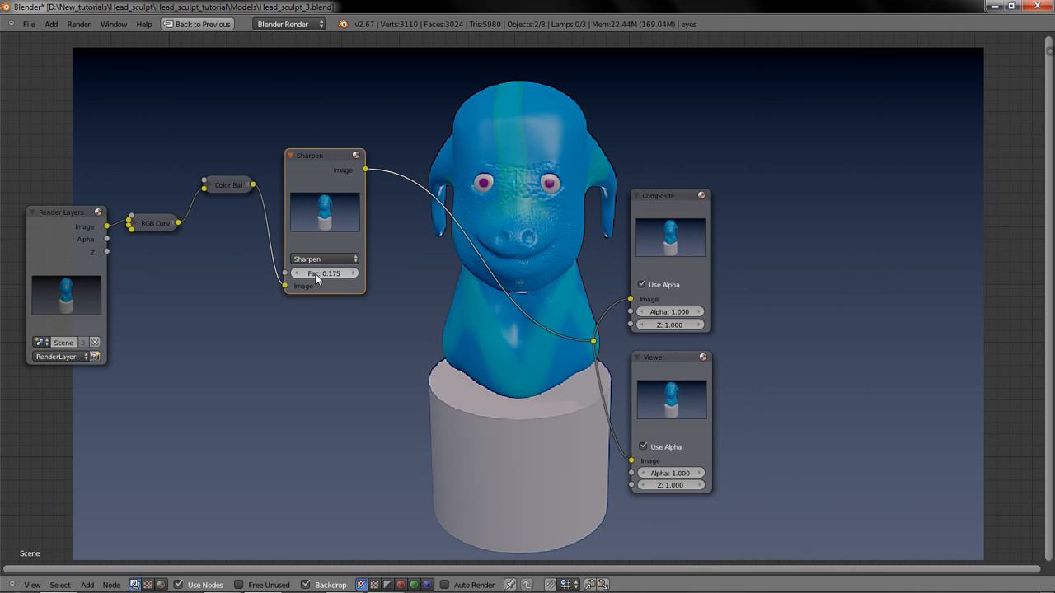
click(298, 273)
Return the maximized node editor to the multi-area Compositing layout with the full node chain in view
scroll(681, 261, down, 1)
scroll(681, 262, down, 2)
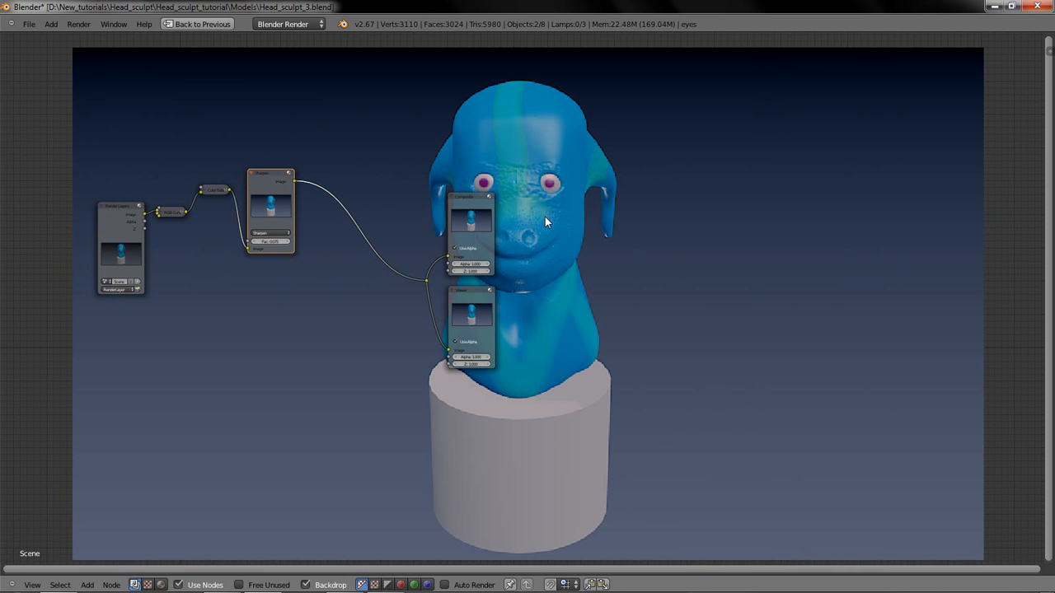
scroll(545, 217, down, 1)
scroll(544, 217, up, 2)
middle_drag(545, 217, 731, 232)
key(ctrl+Down)
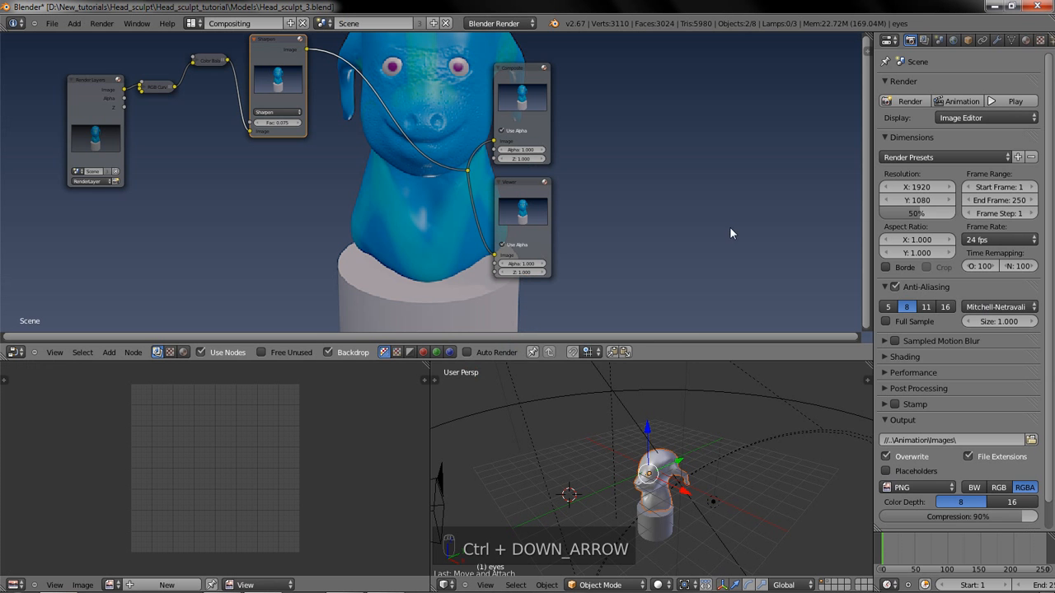
scroll(533, 281, down, 1)
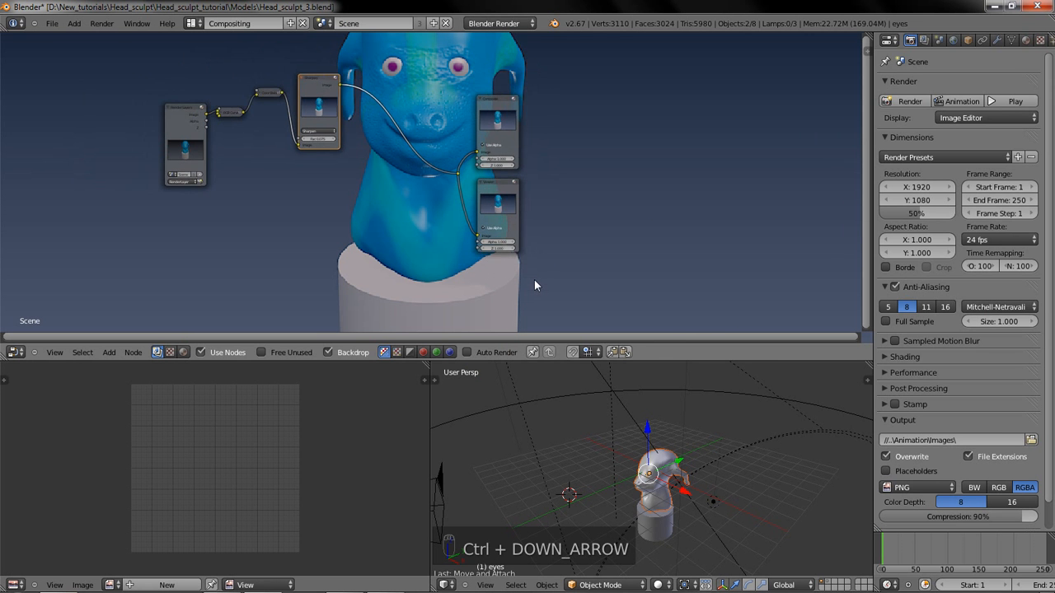
Set the render output file format to H.264
click(937, 487)
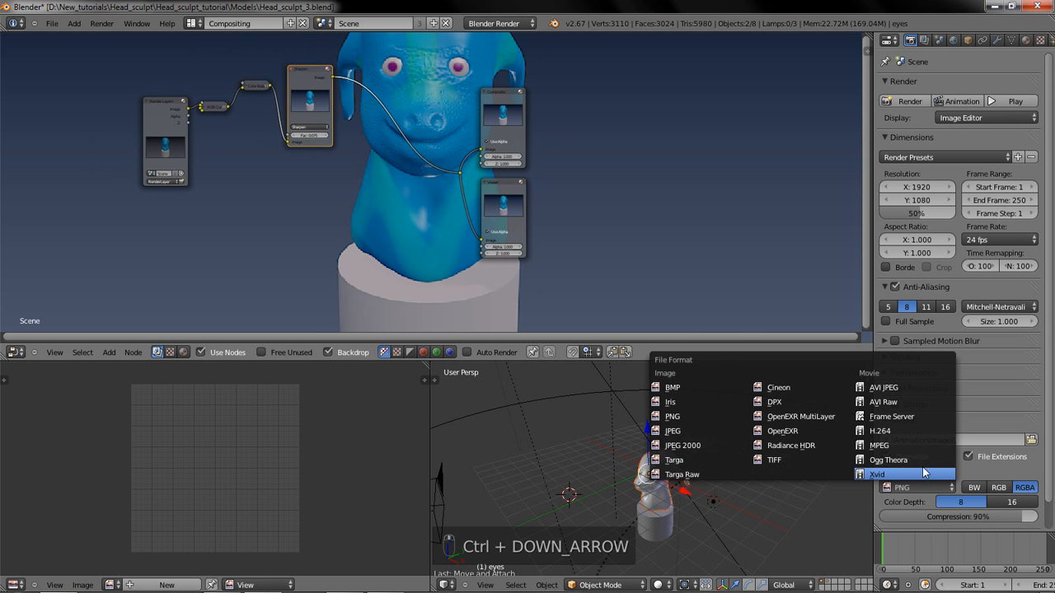
click(881, 431)
click(923, 509)
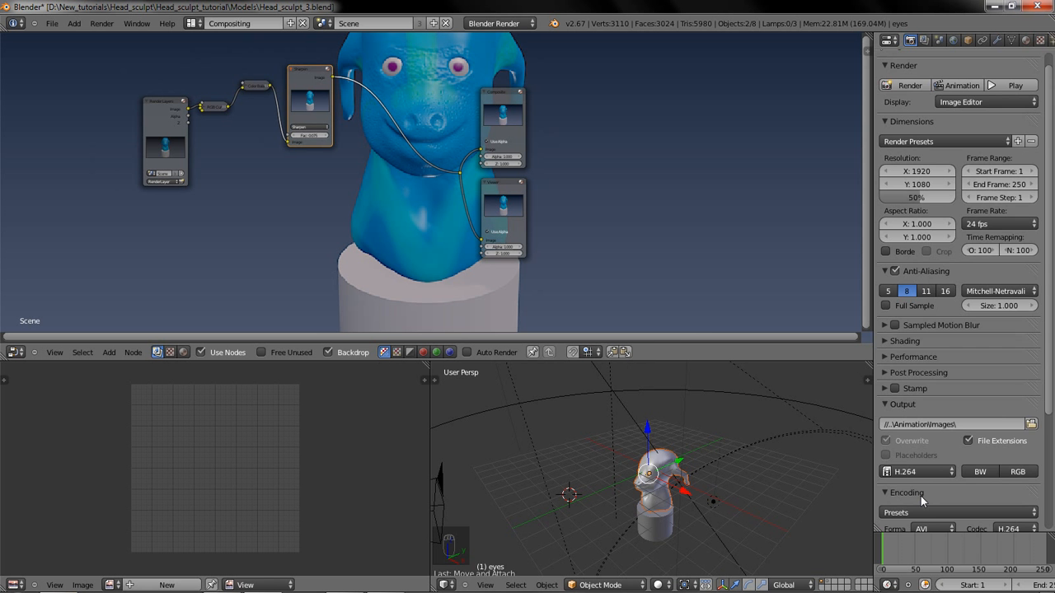
Review the available container formats, video codecs and audio codecs in the render's encoding settings
scroll(921, 496, down, 5)
click(932, 373)
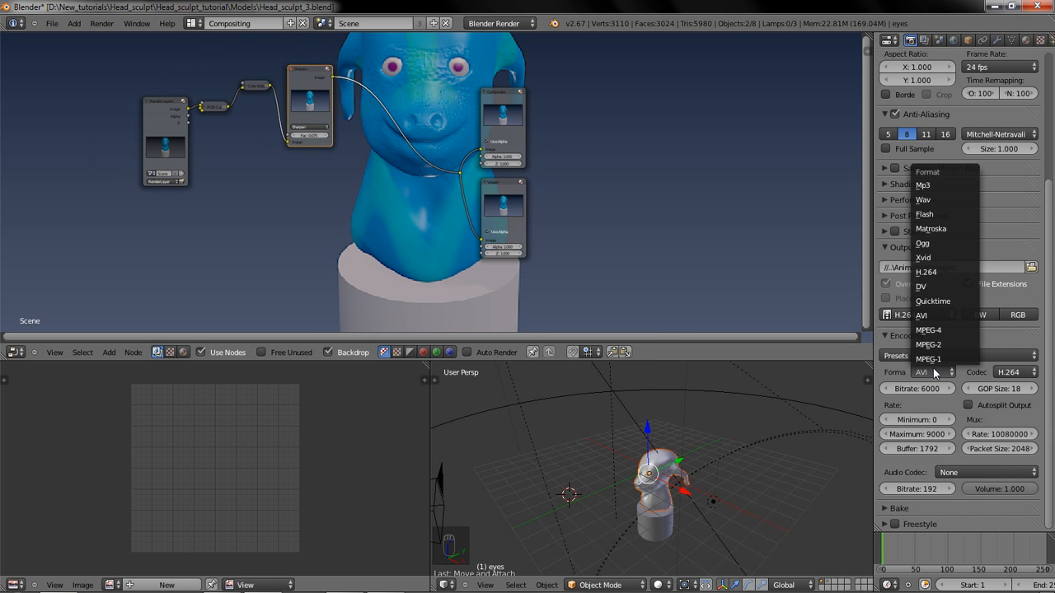
click(1030, 375)
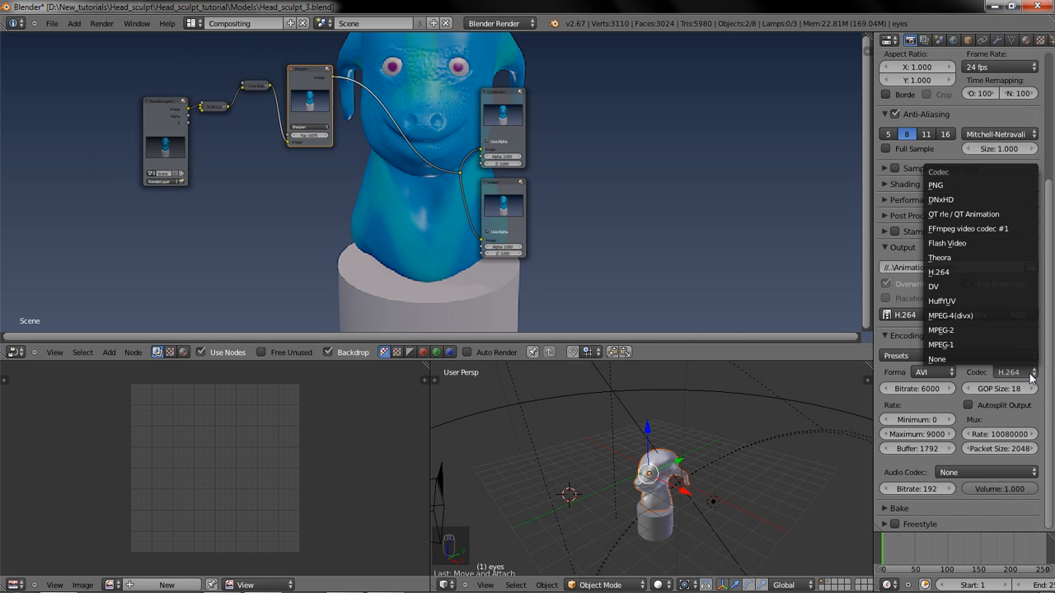
click(977, 471)
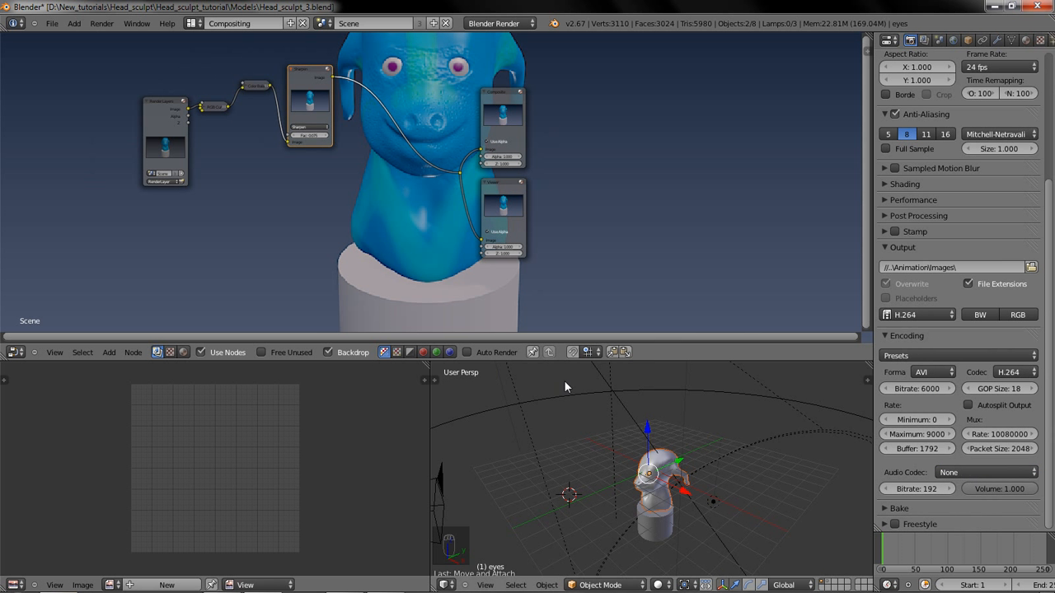
scroll(677, 231, down, 1)
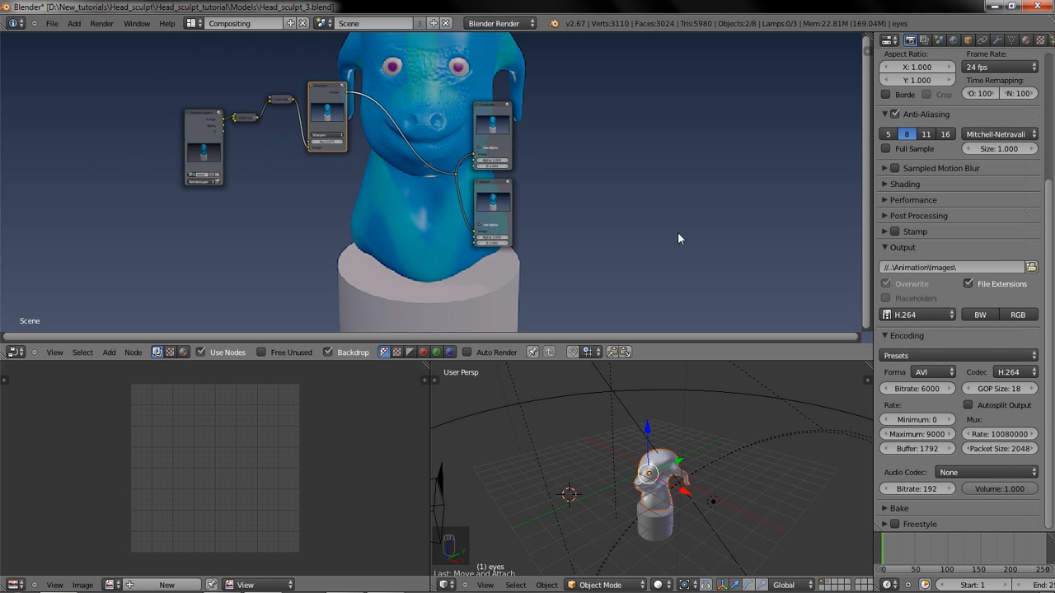
click(1018, 472)
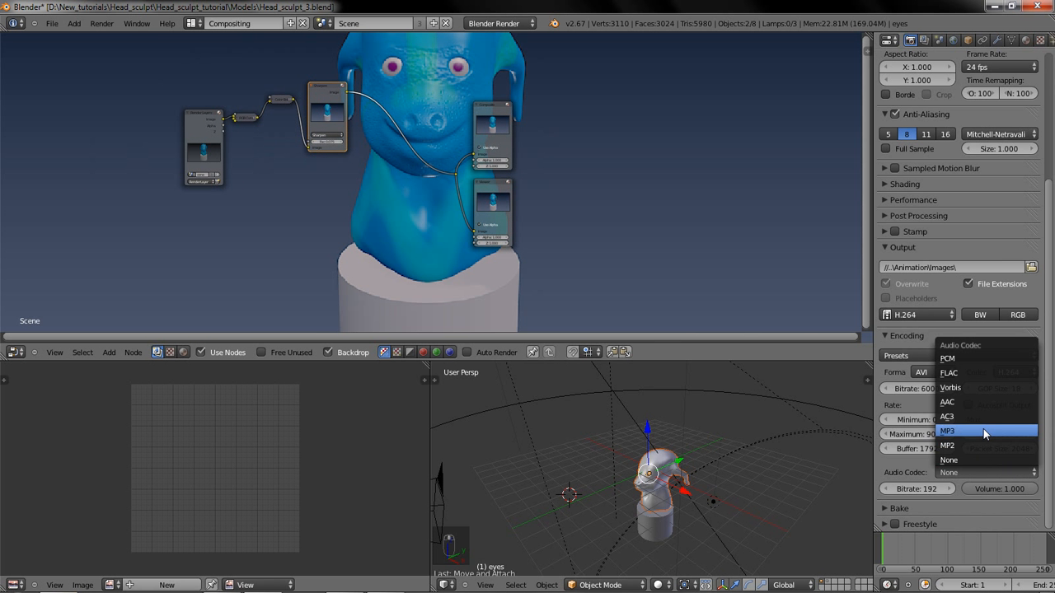
Switch to the Video Editing layout and look at the strip types available for adding, including Sound
click(189, 23)
click(247, 148)
key(shift+a)
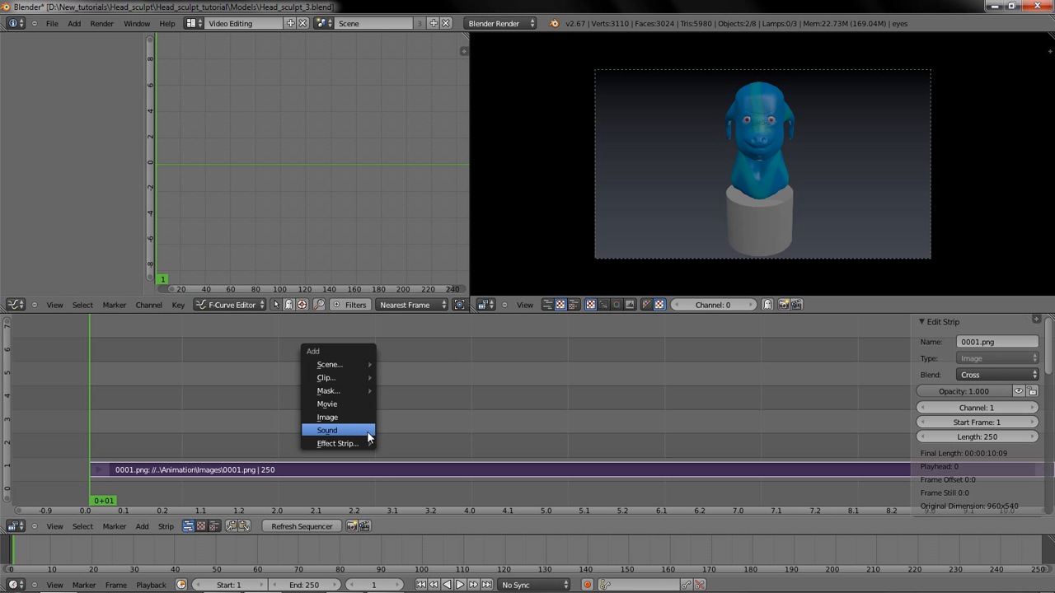
Switch to the Default screen layout and save the file over Head_sculpt_3.blend
click(195, 27)
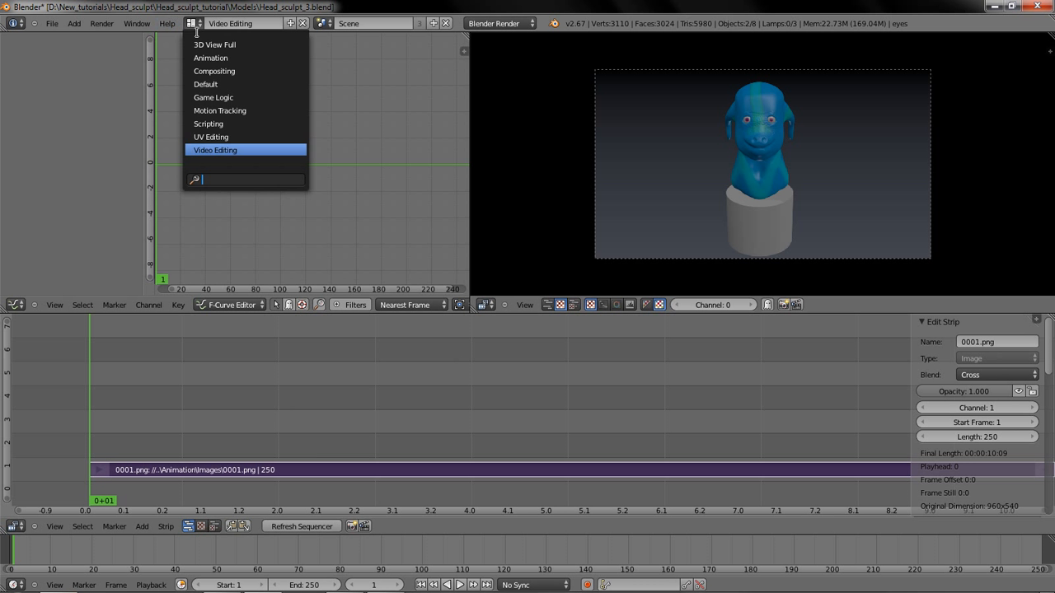
click(240, 85)
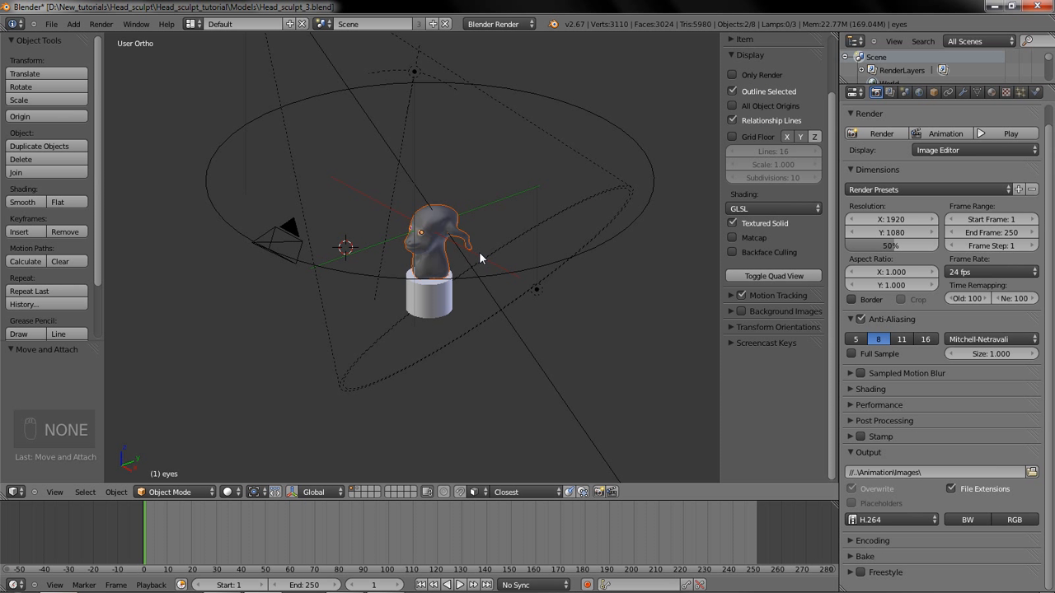
key(ctrl+s)
click(523, 295)
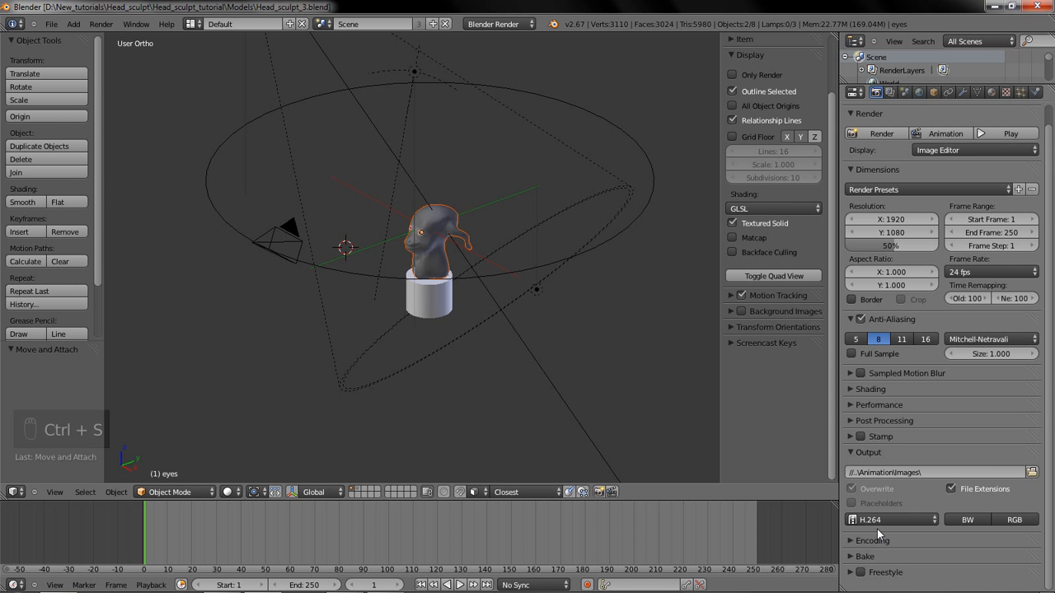
Set the render output path to the Animation folder above Images and save the blend file again
click(1031, 472)
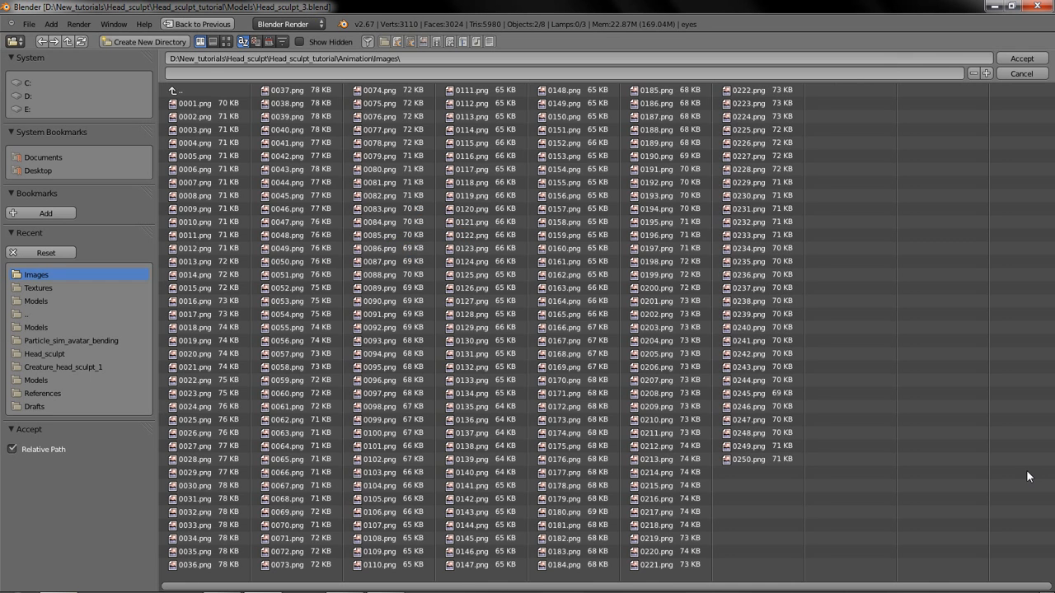
click(206, 91)
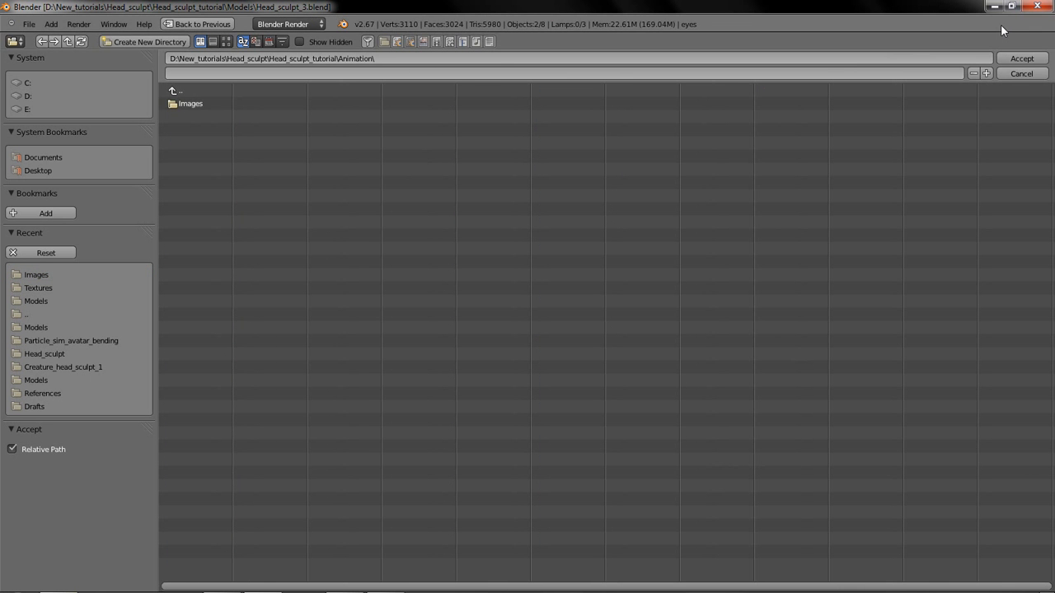
click(1019, 60)
key(ctrl+s)
click(665, 254)
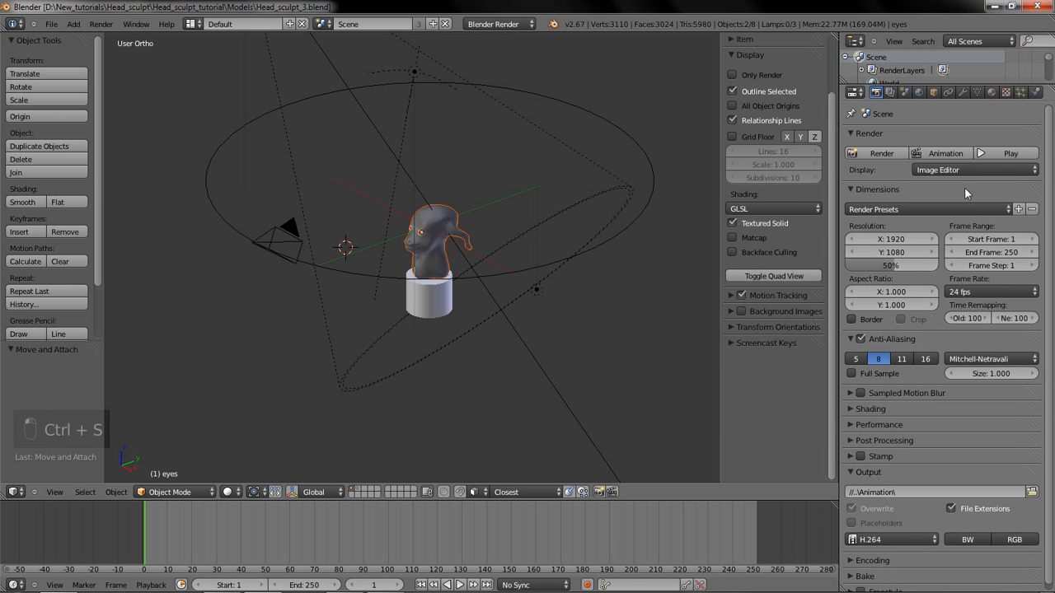
Render the full animation and, in Windows Explorer, select the 0001-0250 video in the Animation folder beside the render view
click(968, 154)
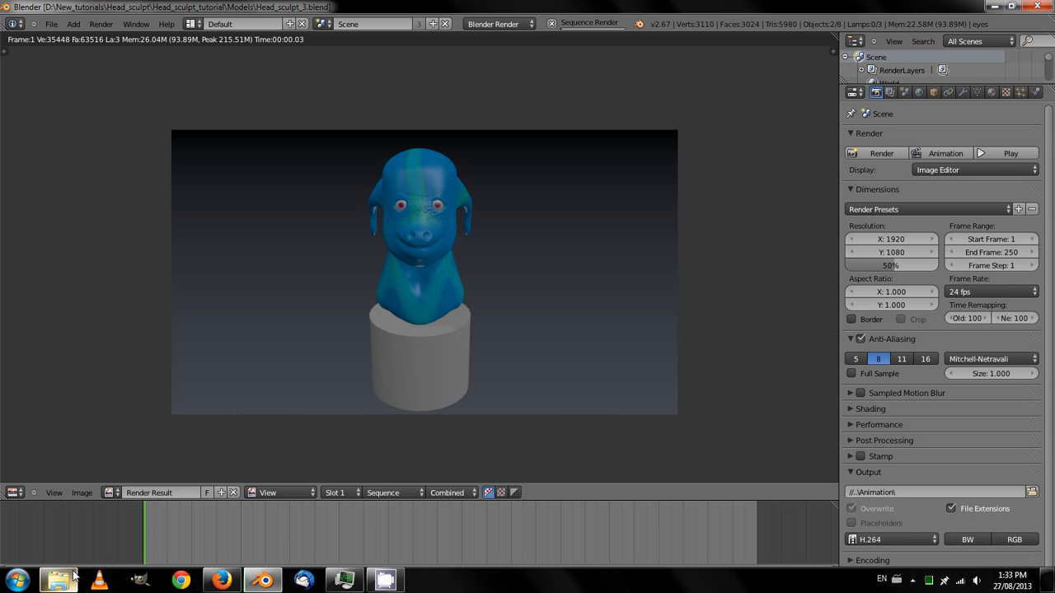
click(63, 579)
click(561, 94)
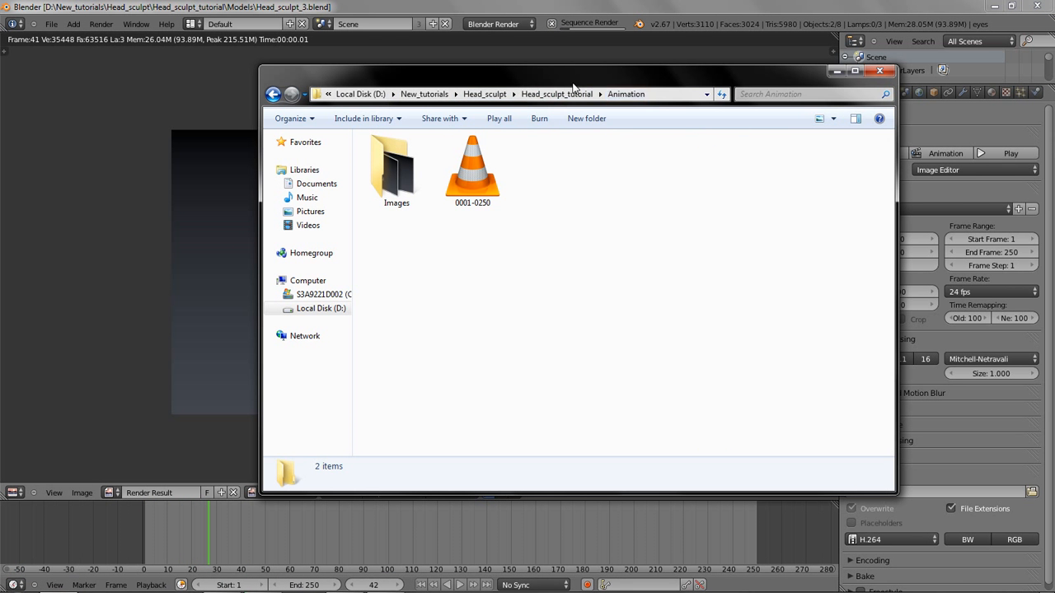
drag(577, 82, 766, 63)
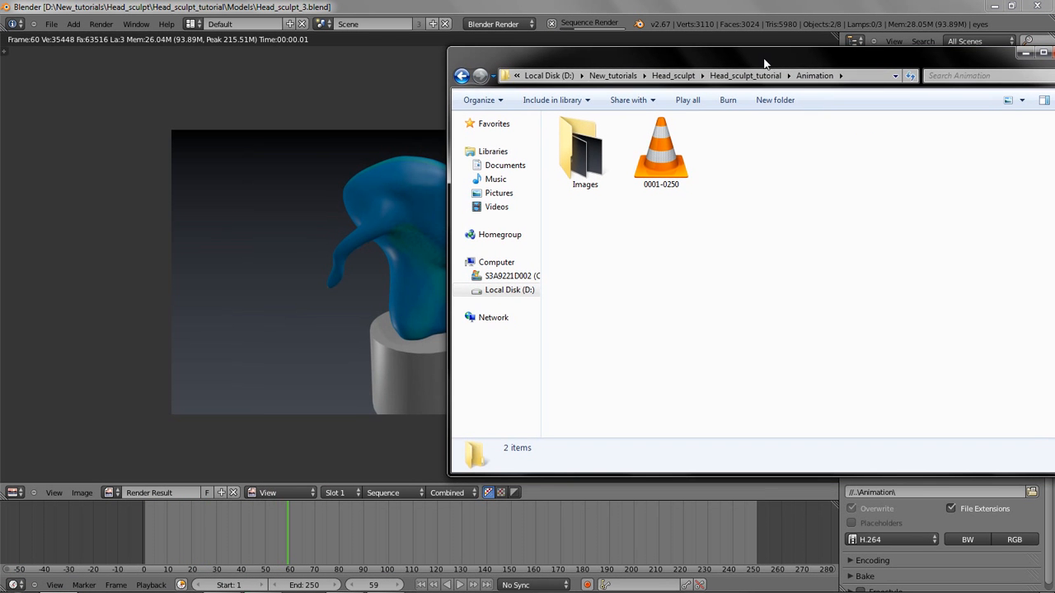
click(674, 173)
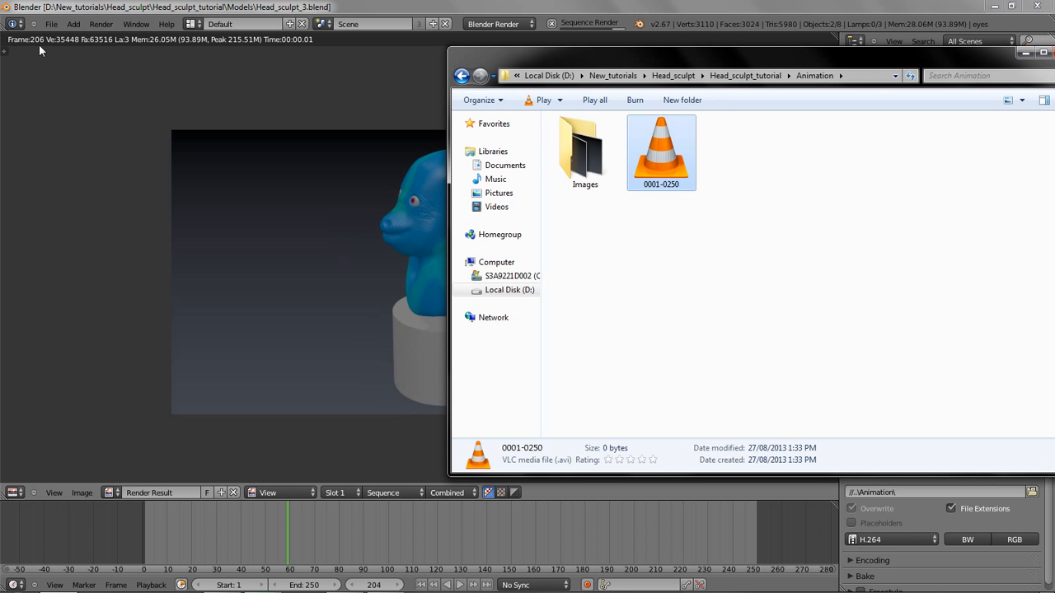
Play the rendered 0001-0250.avi in VLC media player and dismiss its update notice
right_click(665, 170)
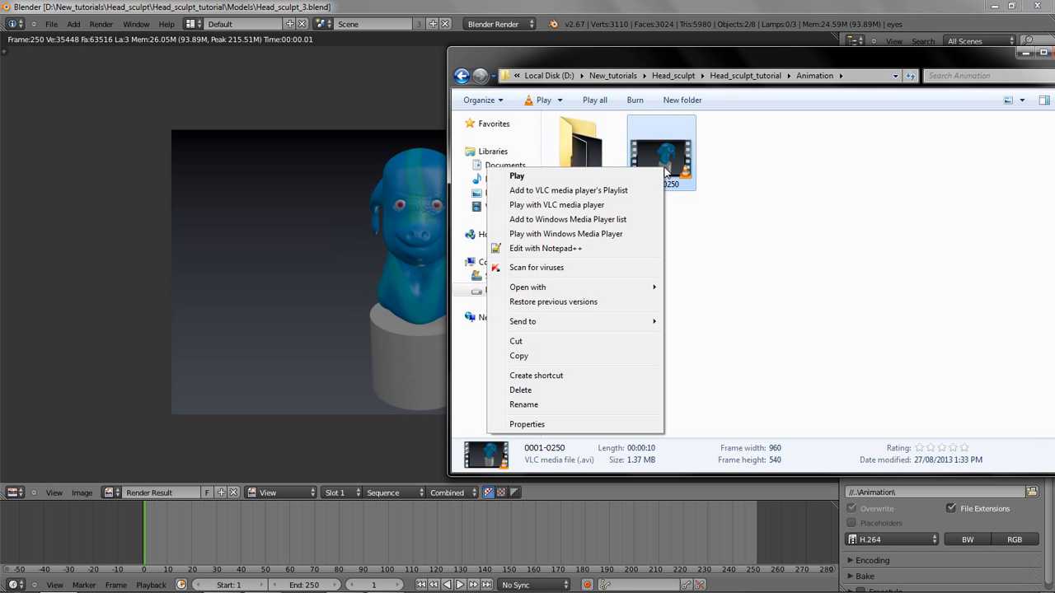
click(657, 173)
mouse_move(452, 588)
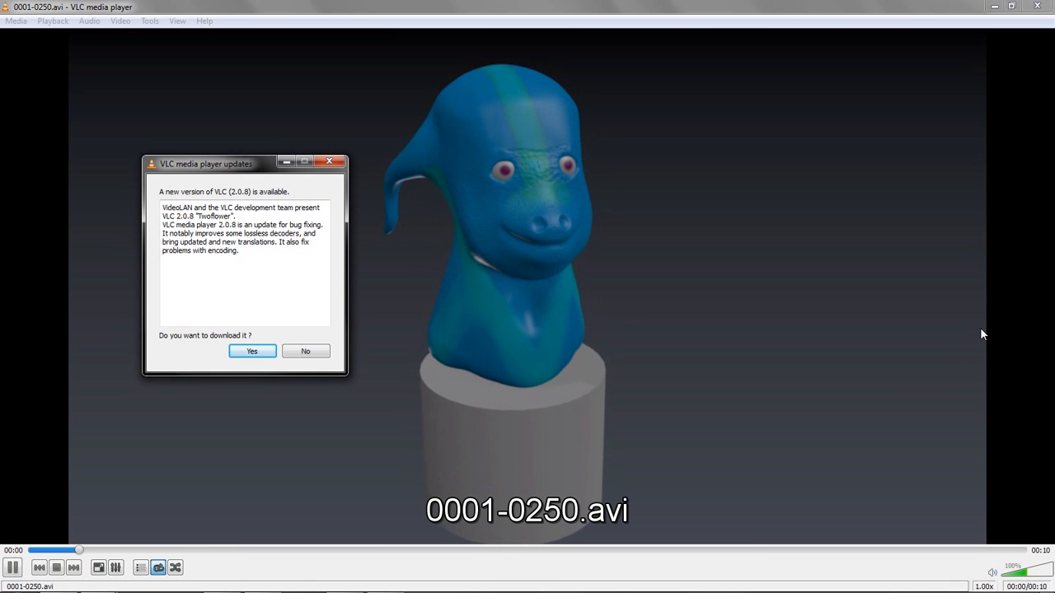
click(334, 163)
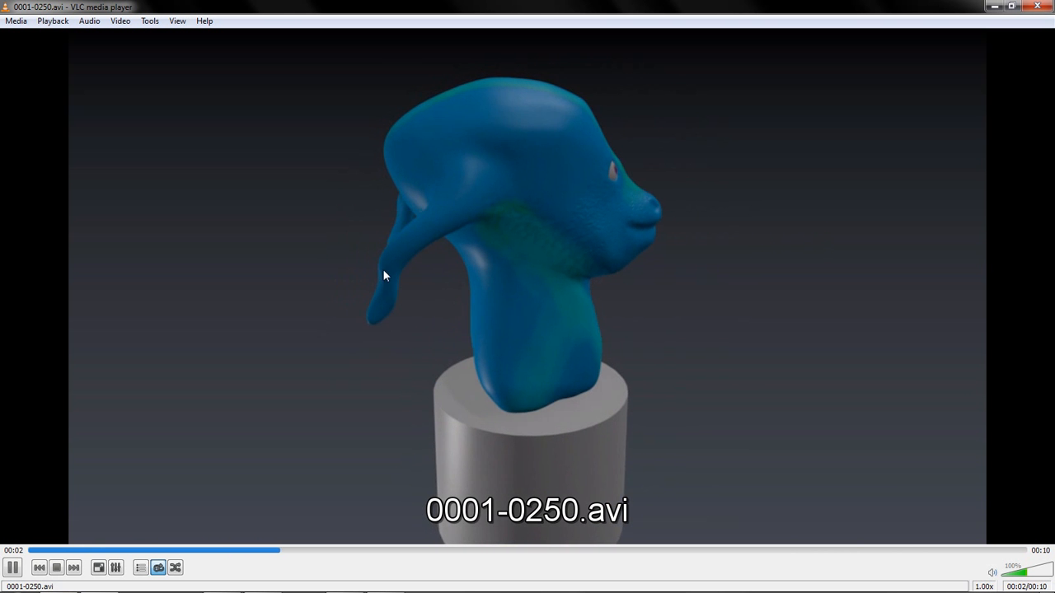
click(384, 579)
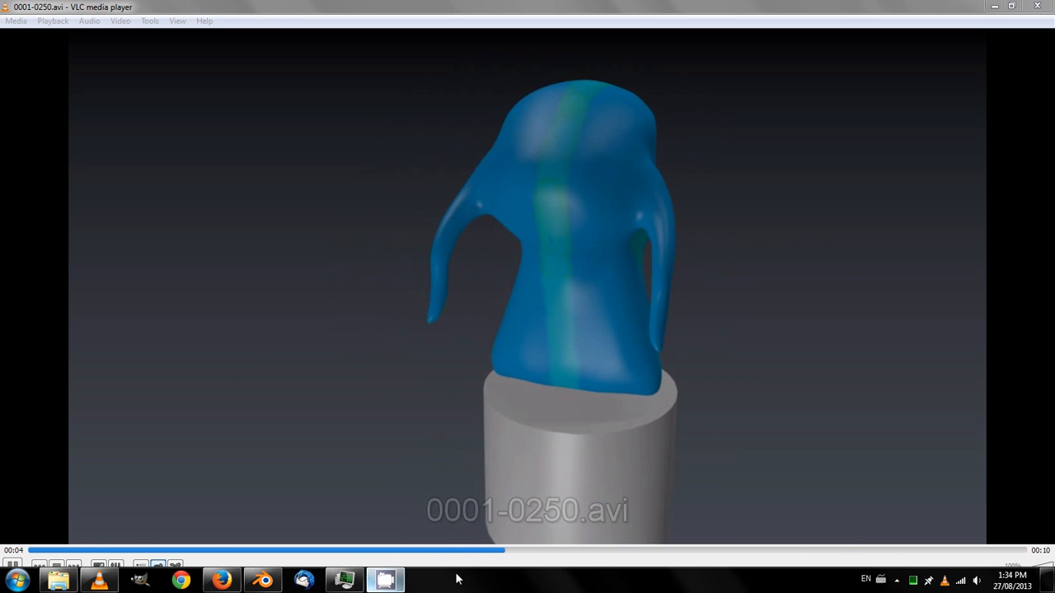
click(897, 580)
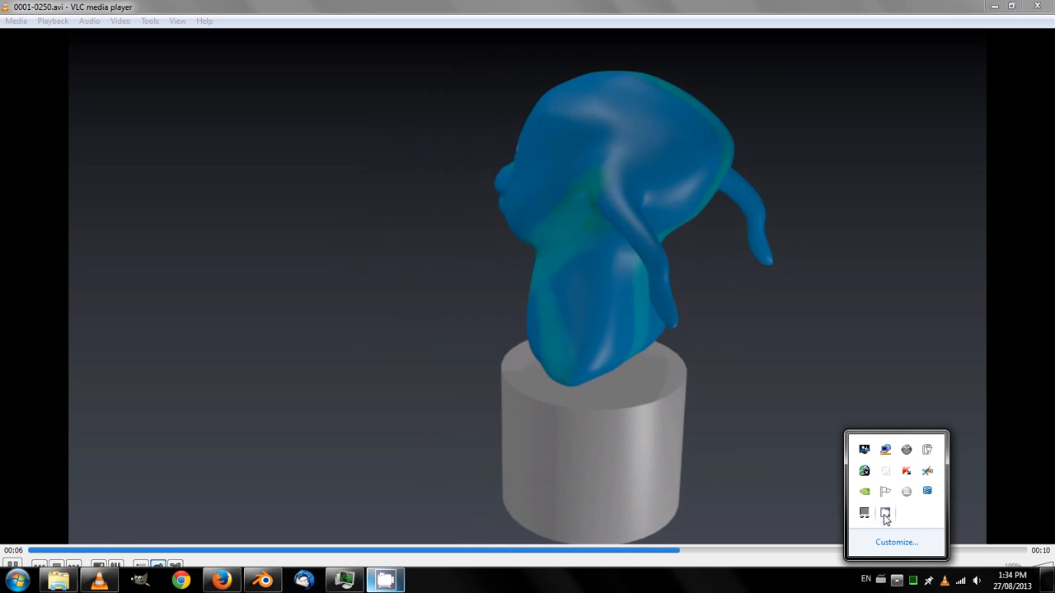